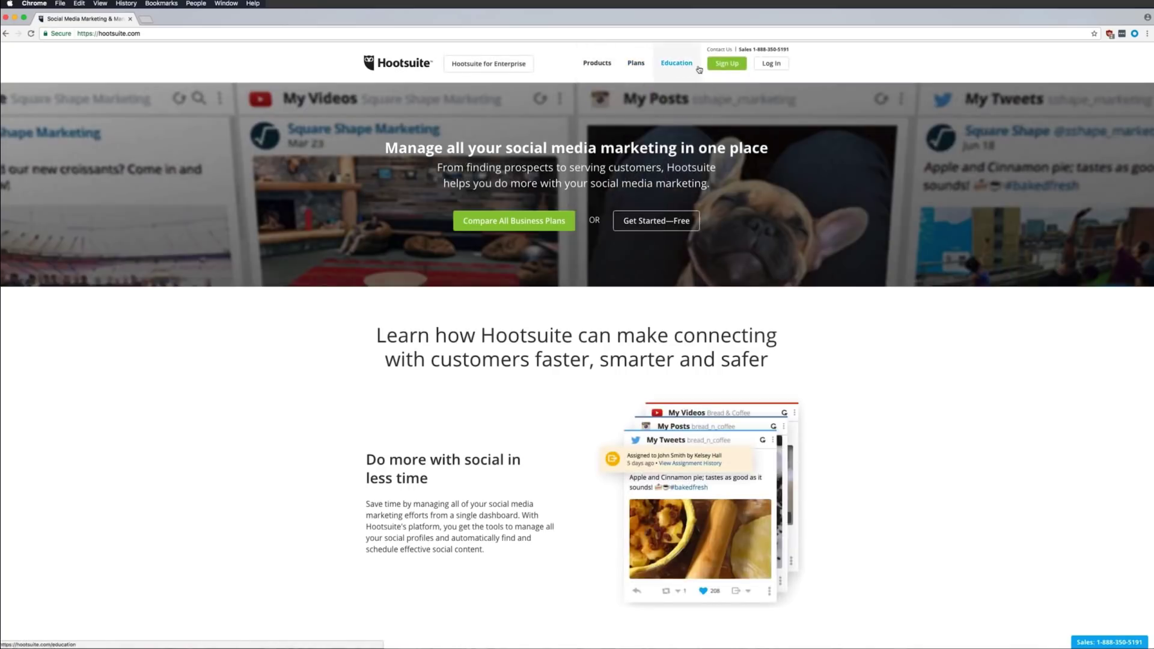
Go to the Plans page and start sign-up for the limited Free plan.
click(726, 64)
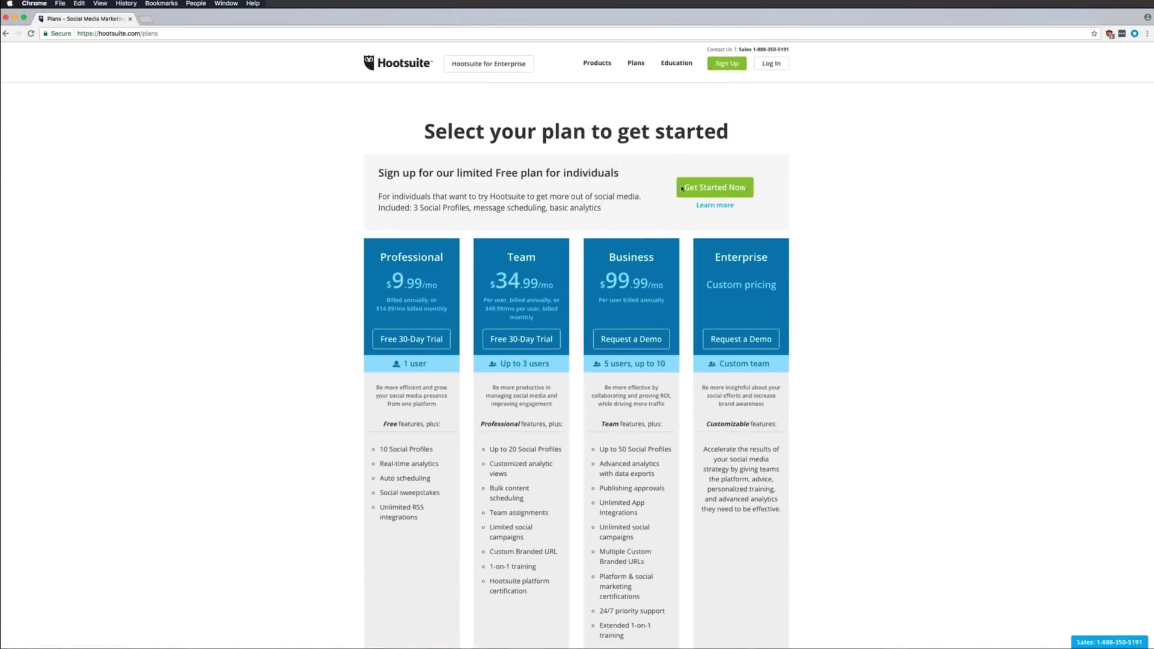
click(713, 187)
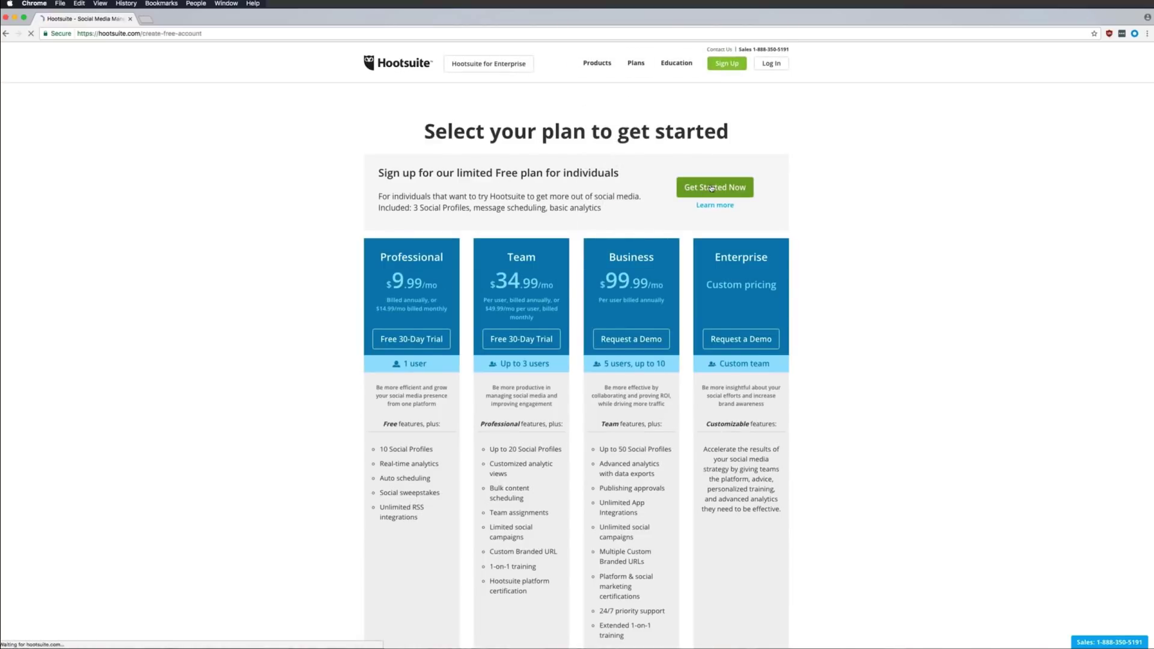
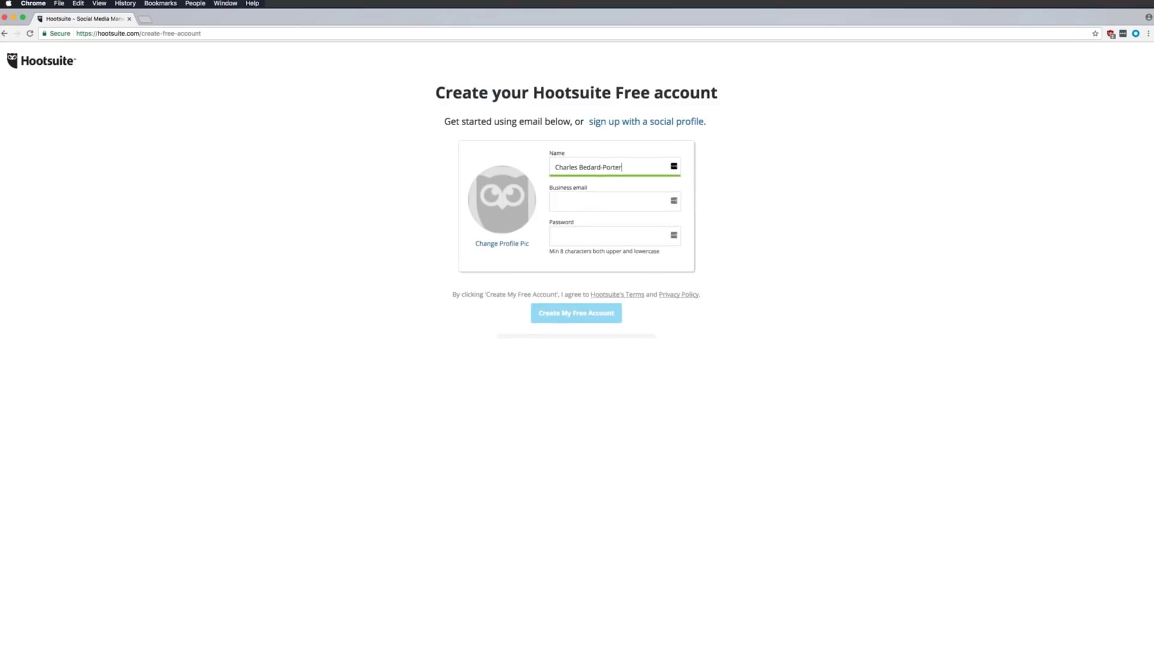
Enter name, business email and password, then create the free Hootsuite account.
key(Tab)
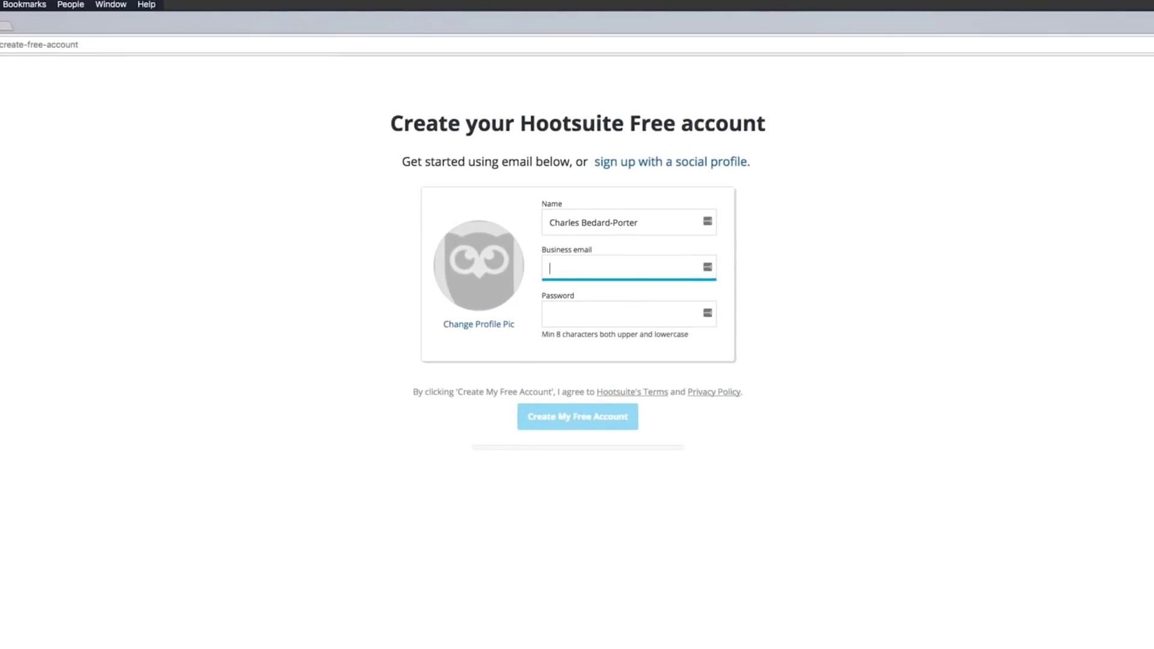
key(Tab)
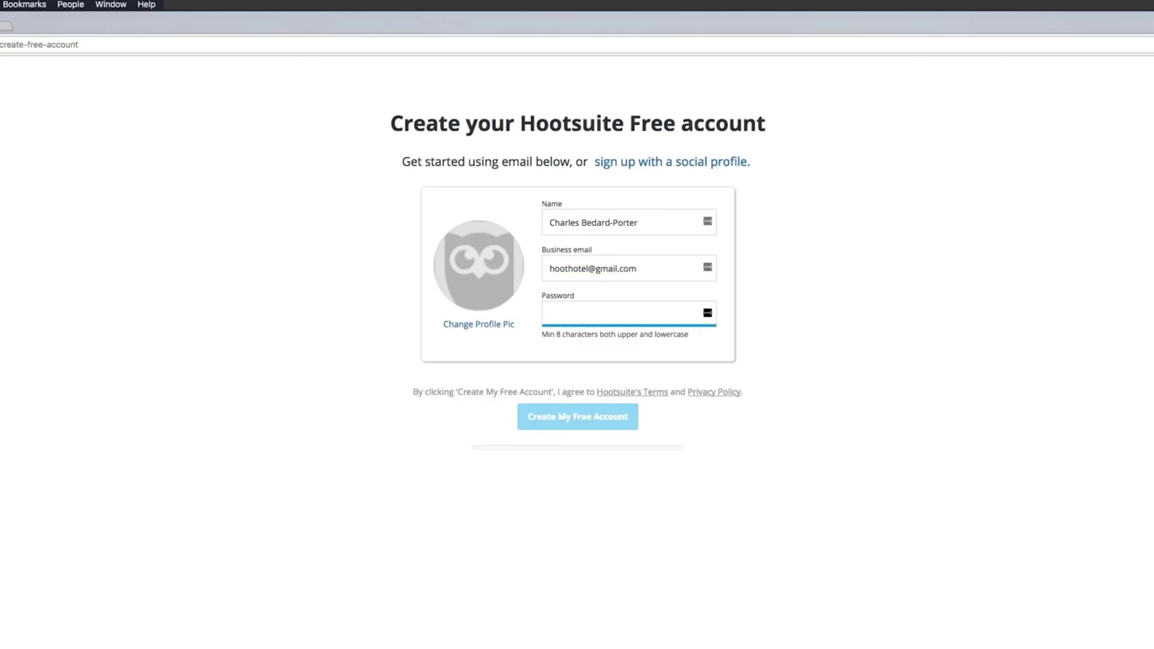
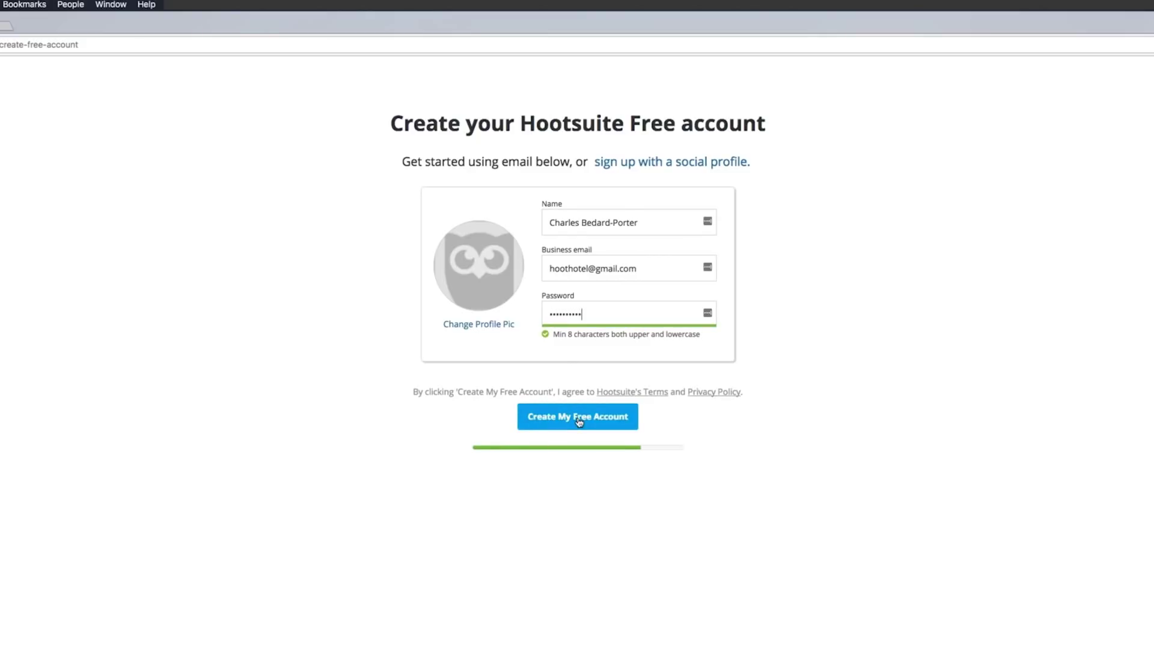
click(579, 421)
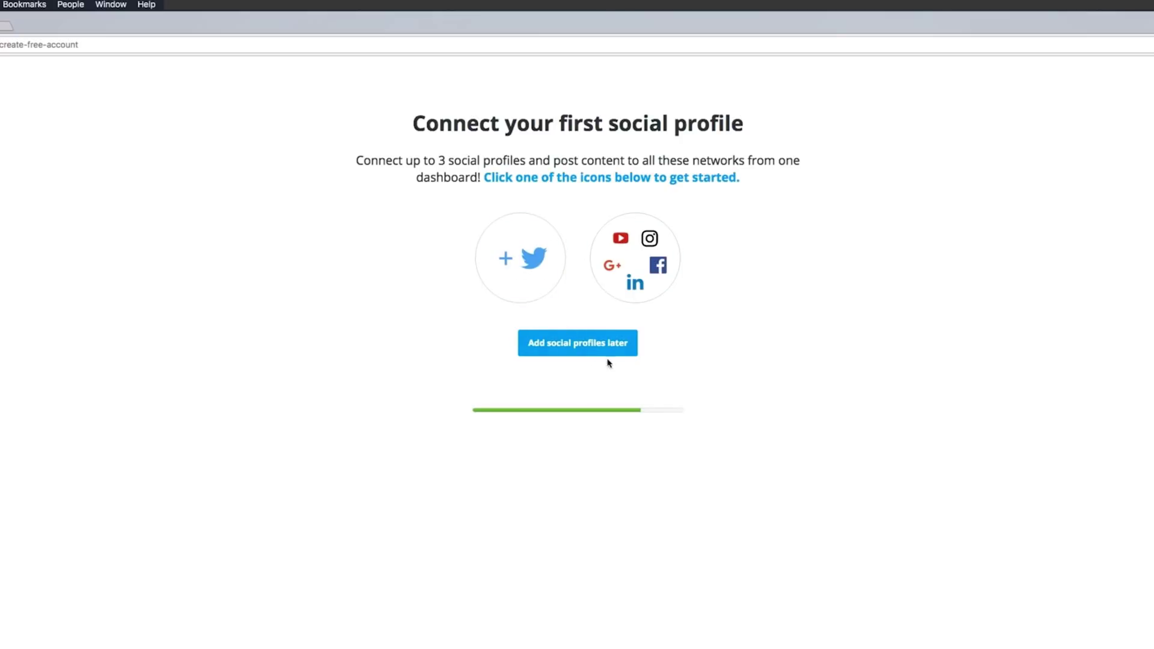
Choose Facebook as the first network and log in with the suggested email.
click(532, 262)
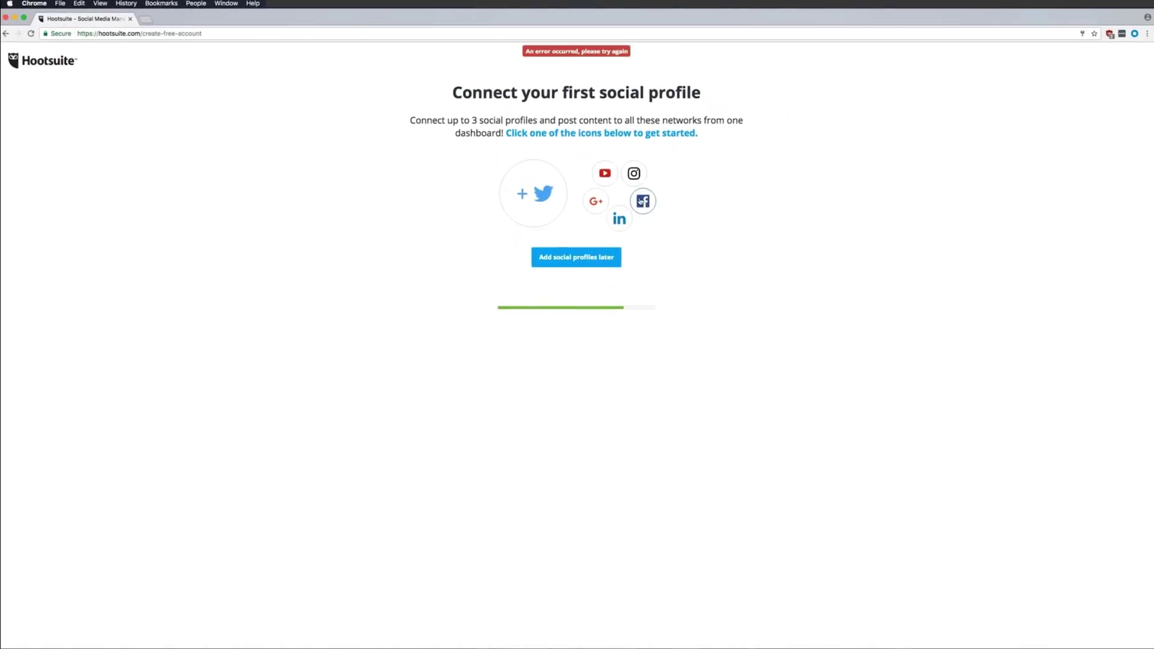
click(641, 200)
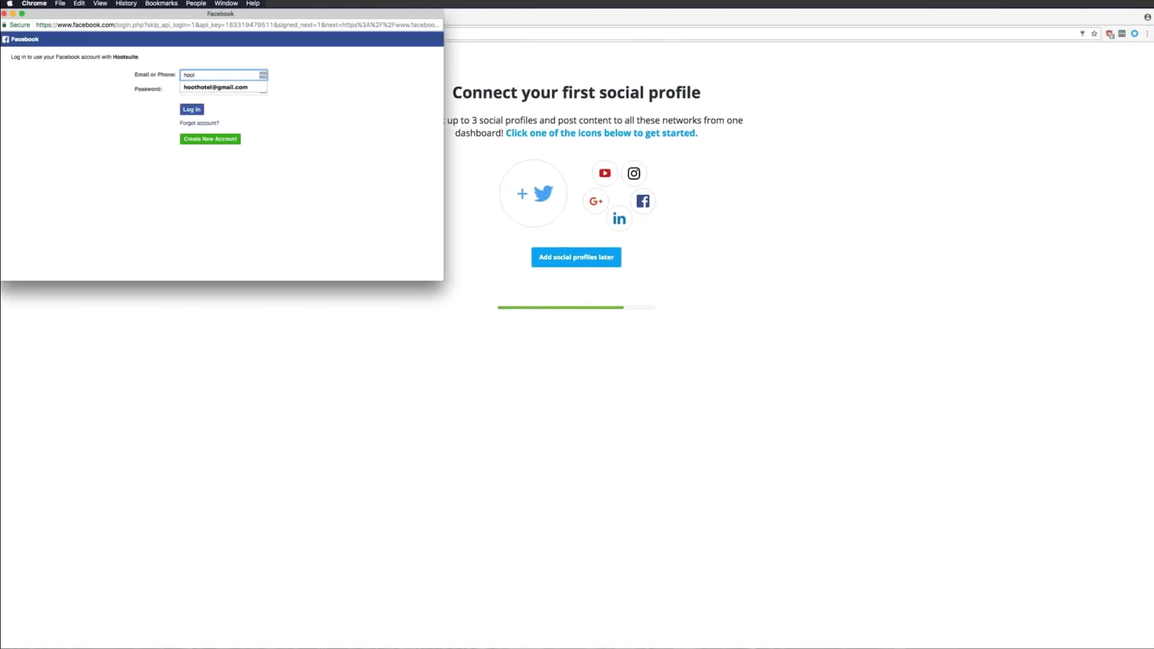
key(Down)
key(Return)
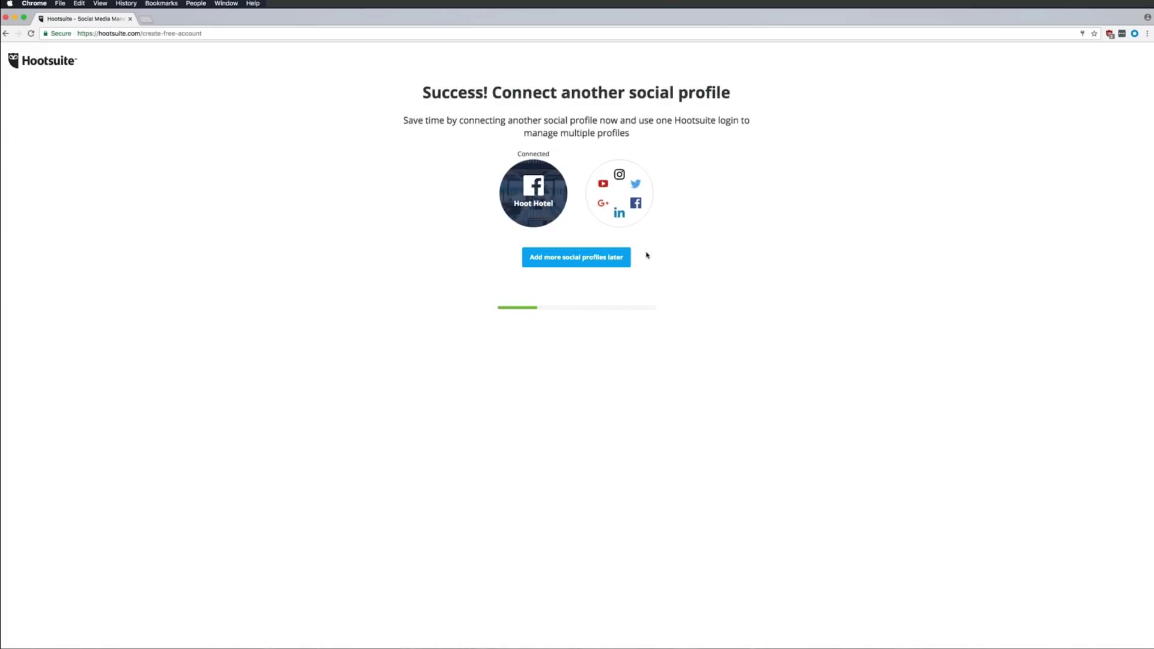
Skip extra profiles and submit Hoot Hotels, Travel/Hospitality/Leisure, plus a company size.
click(573, 259)
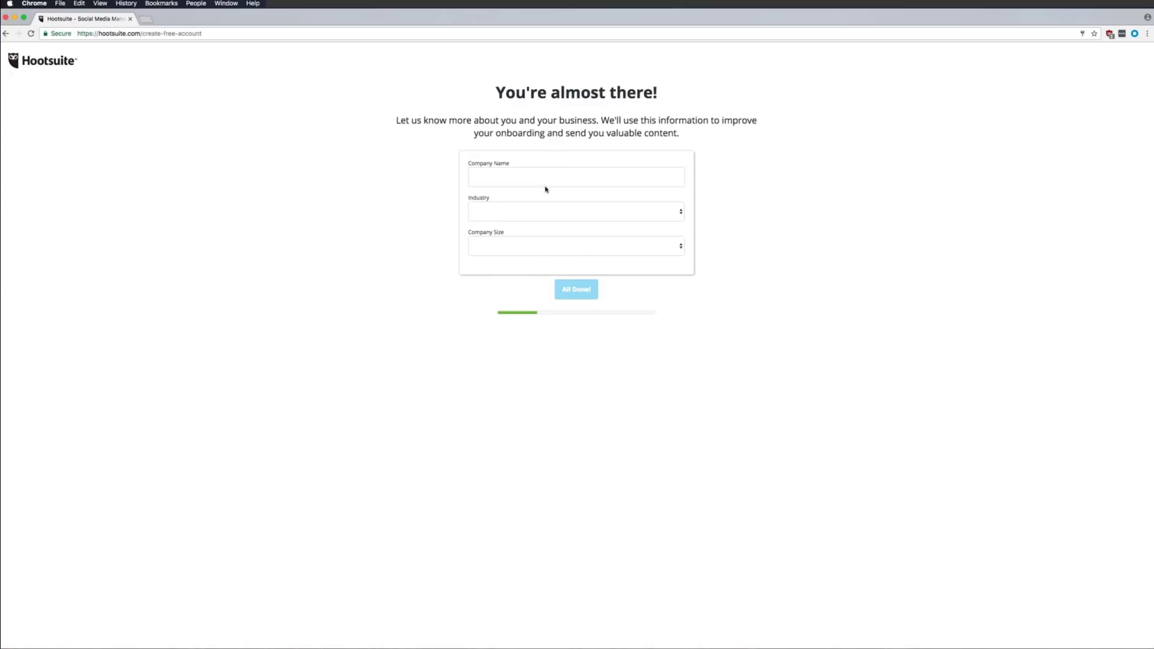
click(541, 175)
text(Hoo)
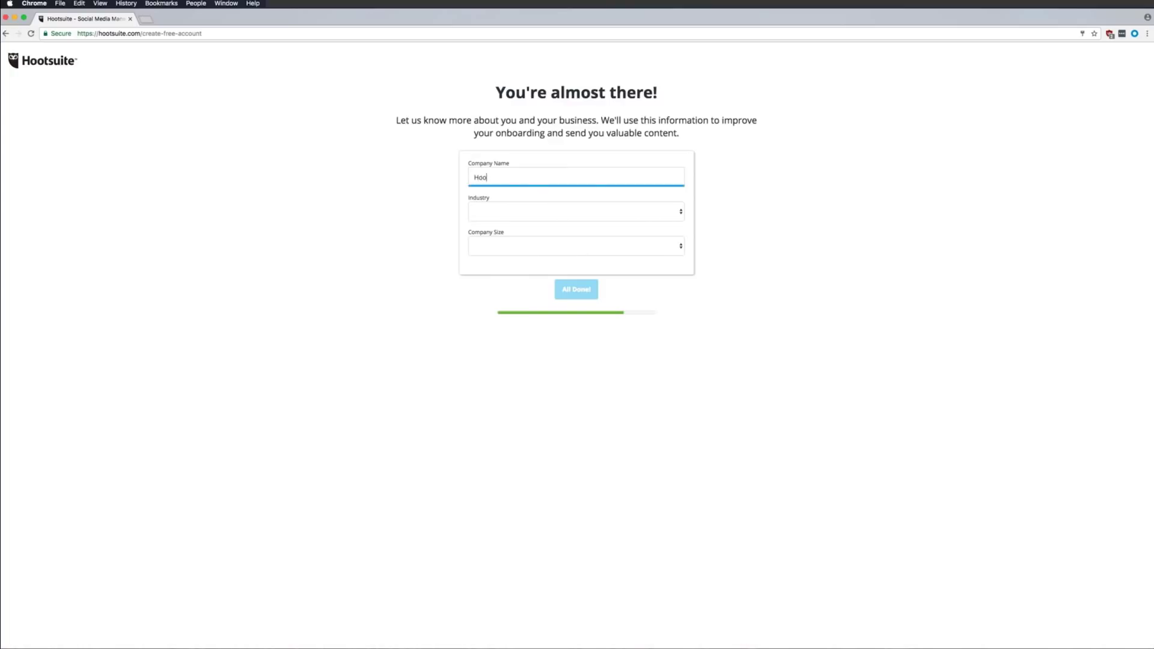
text(t Hotels)
key(Tab)
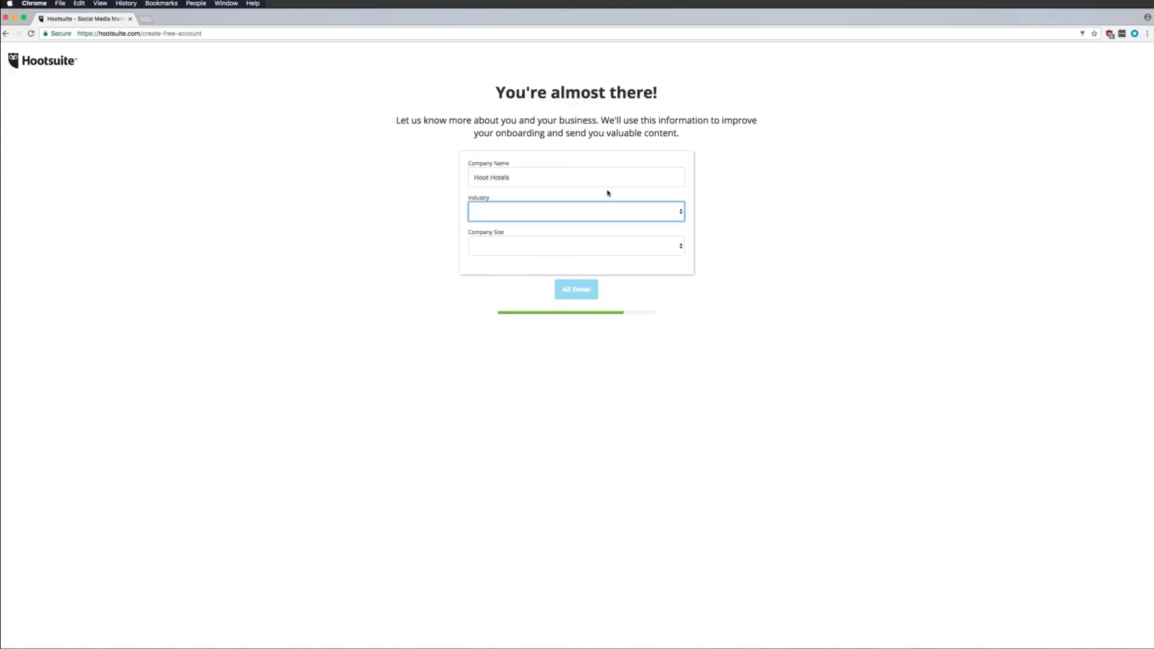
click(602, 210)
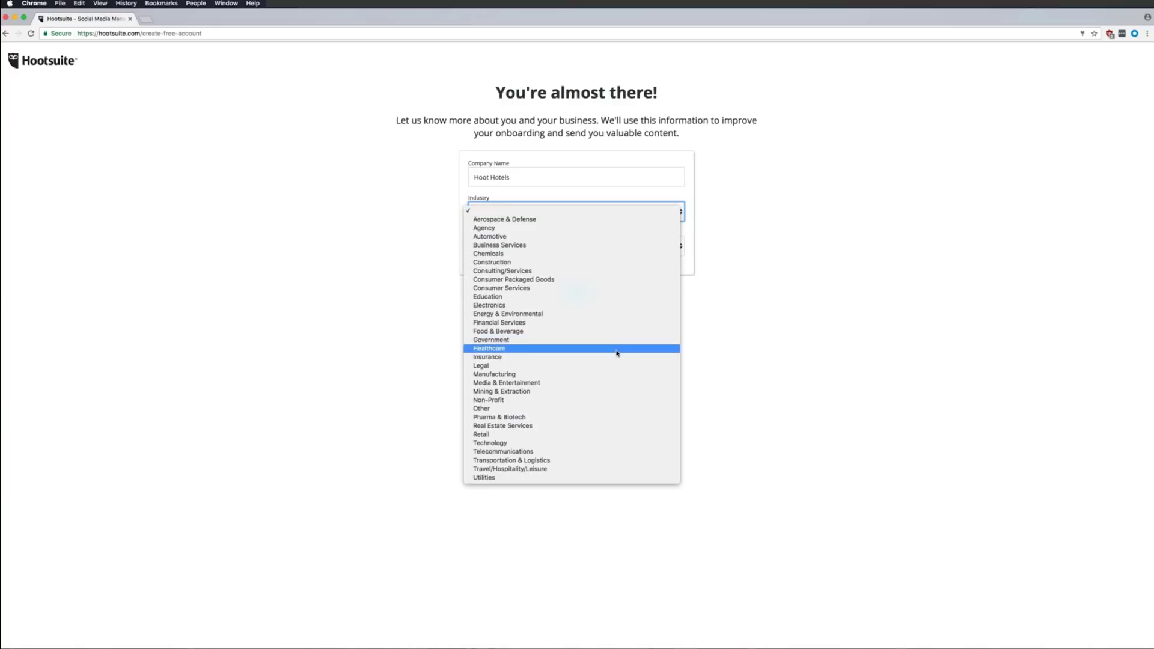
click(588, 467)
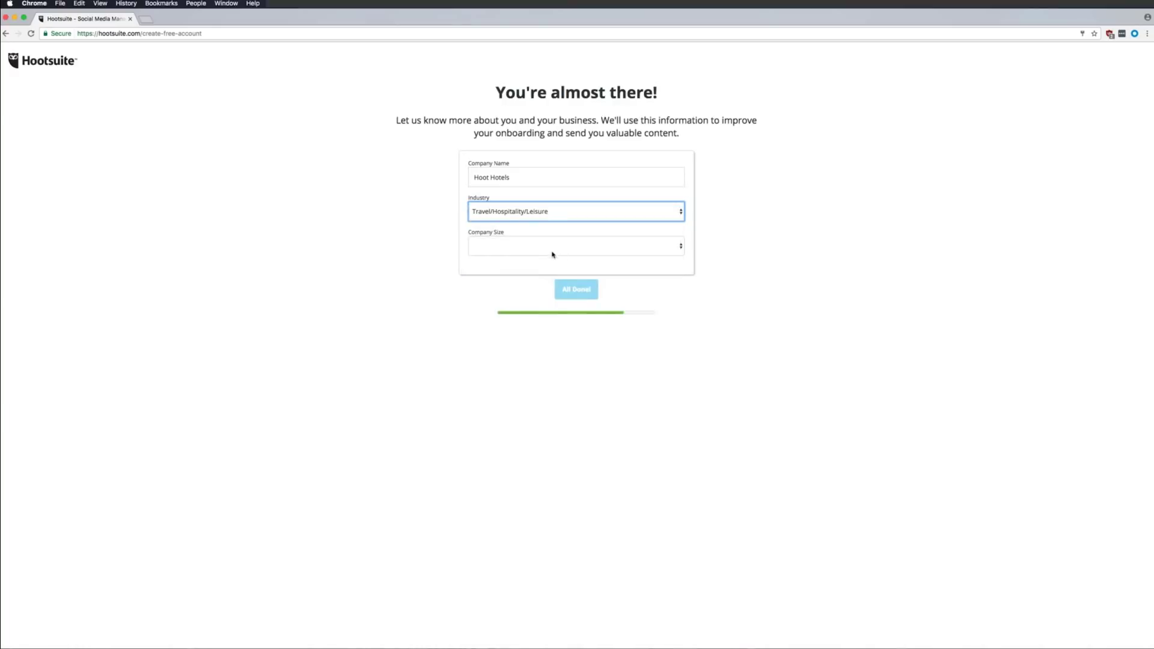
click(552, 254)
click(546, 268)
click(576, 290)
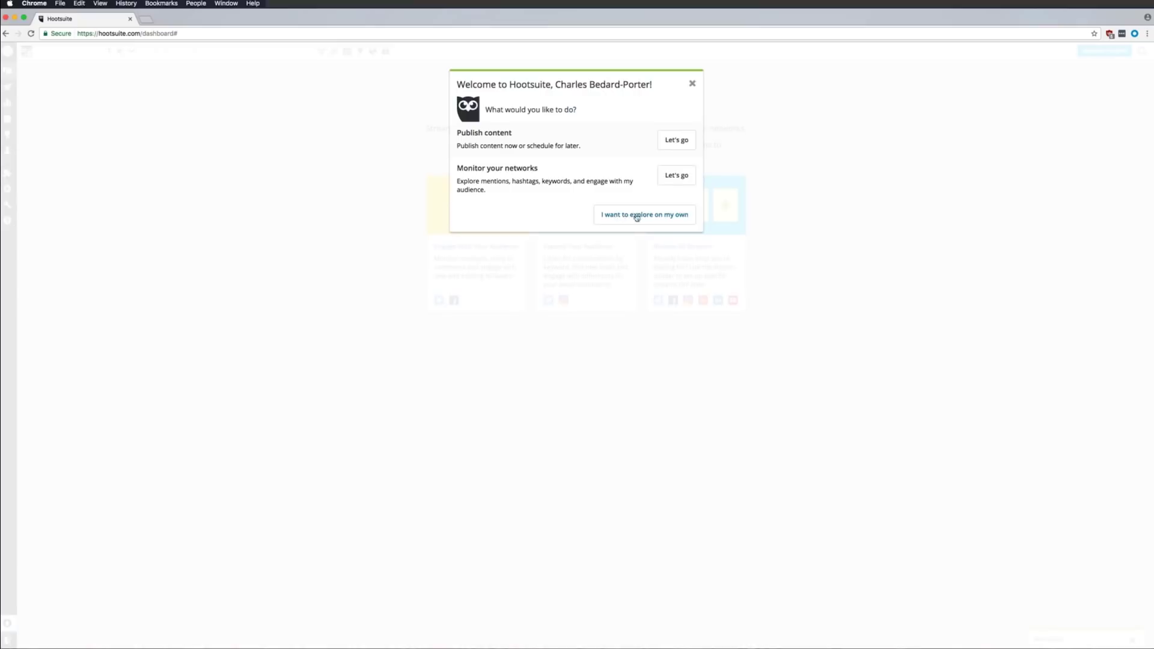
Choose 'I want to explore on my own' and close the Wise Guide panel.
click(635, 214)
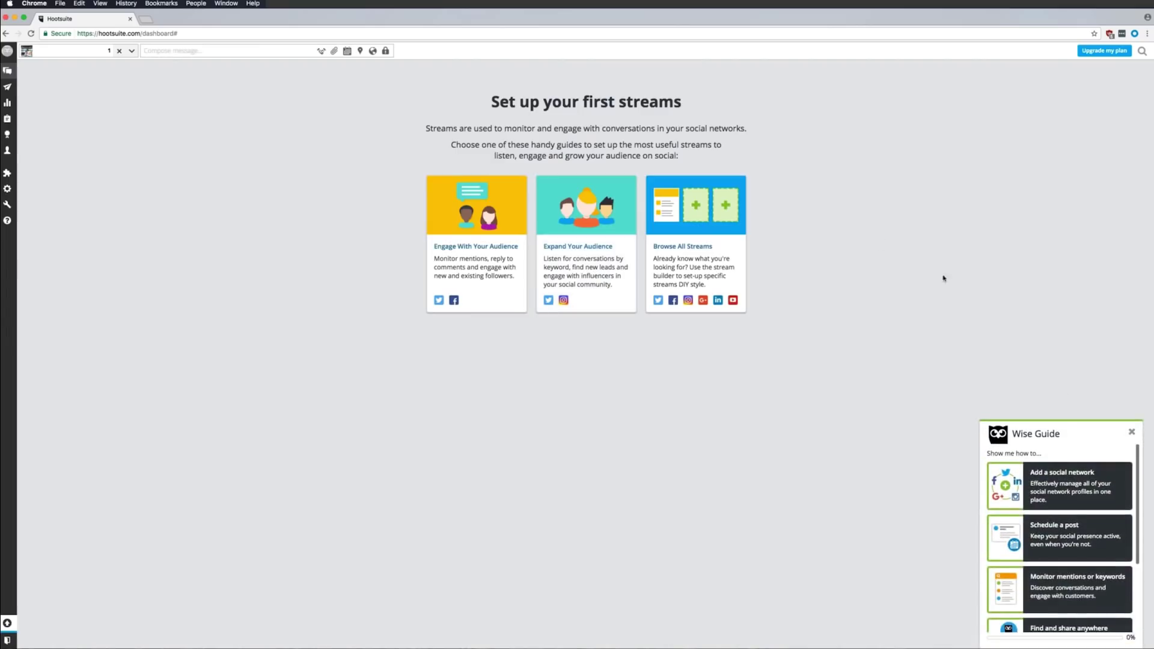
scroll(1075, 528, down, 2)
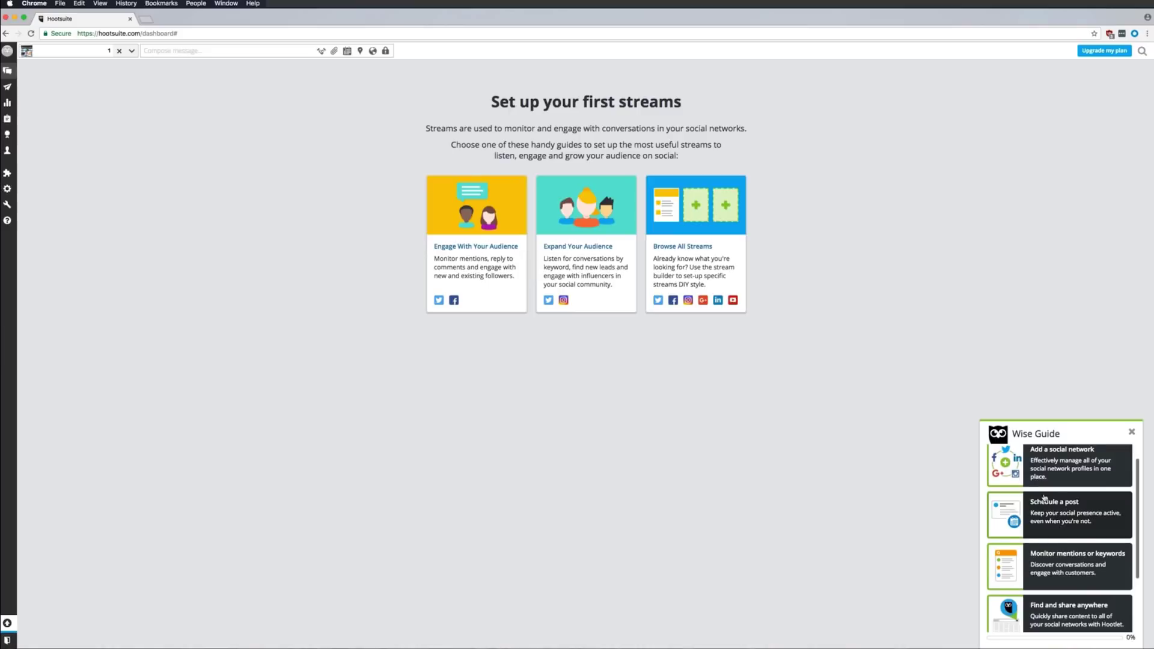
scroll(1046, 505, down, 3)
scroll(1043, 496, up, 5)
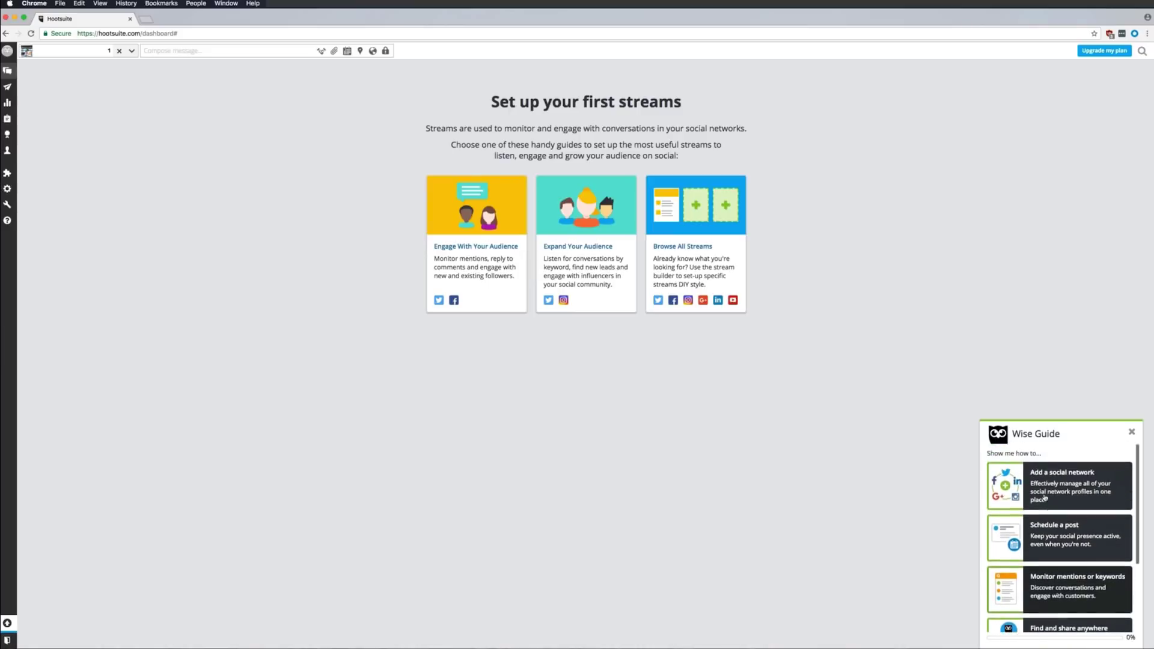
click(1131, 435)
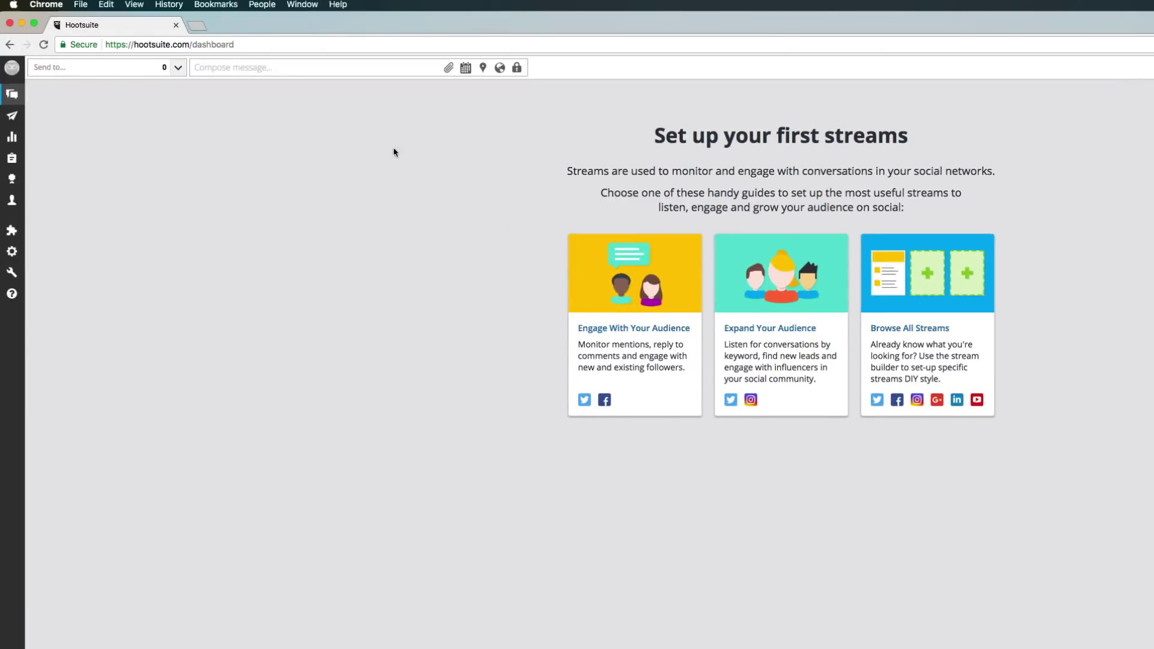
Add Twitter via Add social network in the Send to list and authorize the app.
click(149, 67)
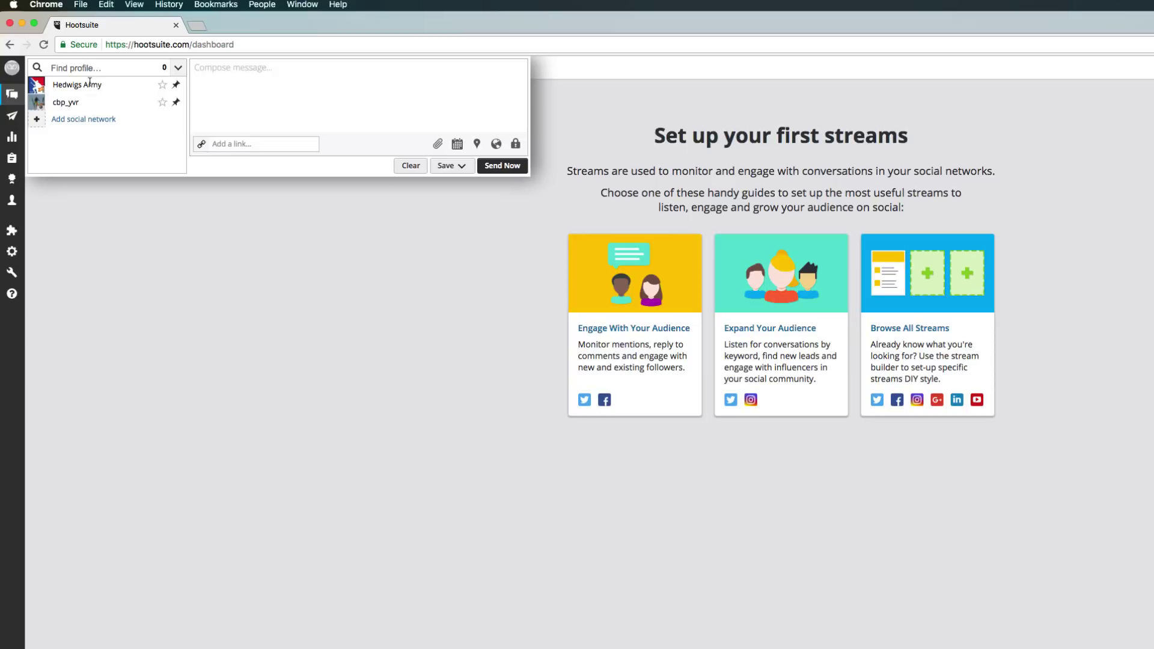
click(90, 122)
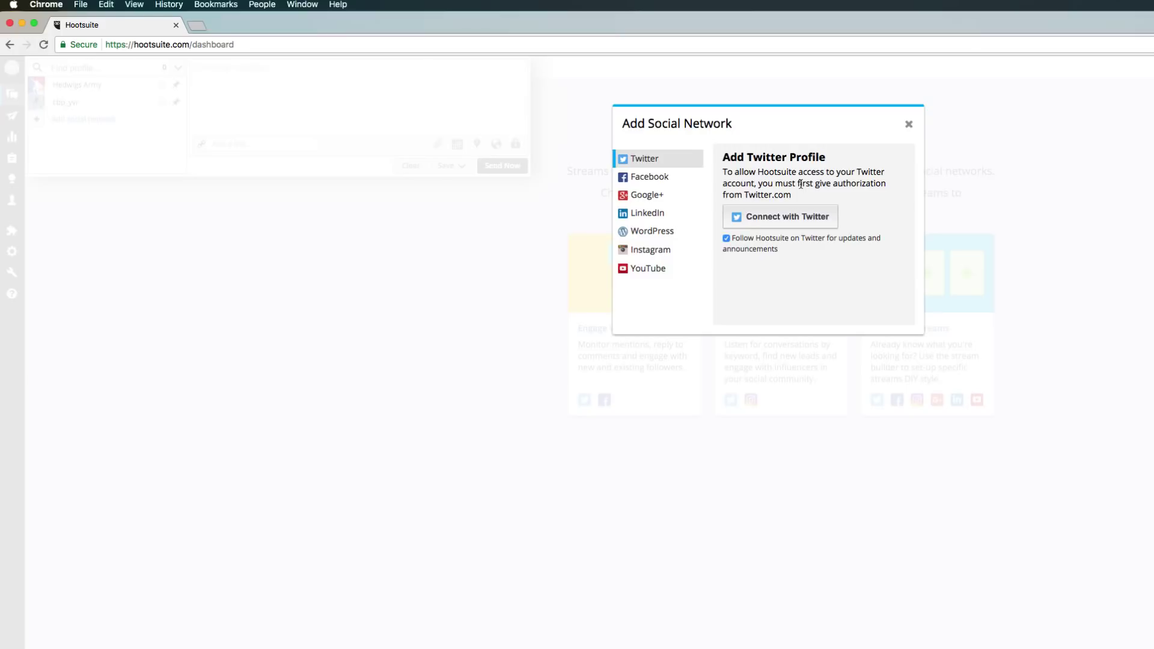
click(777, 217)
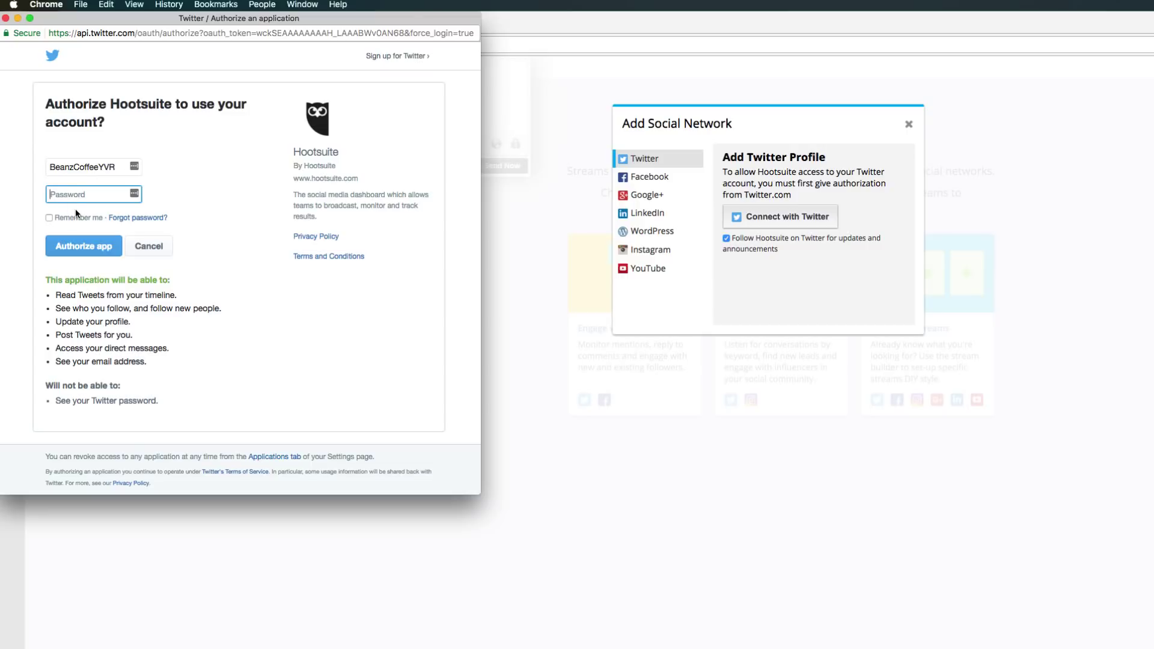
text(*********)
click(83, 245)
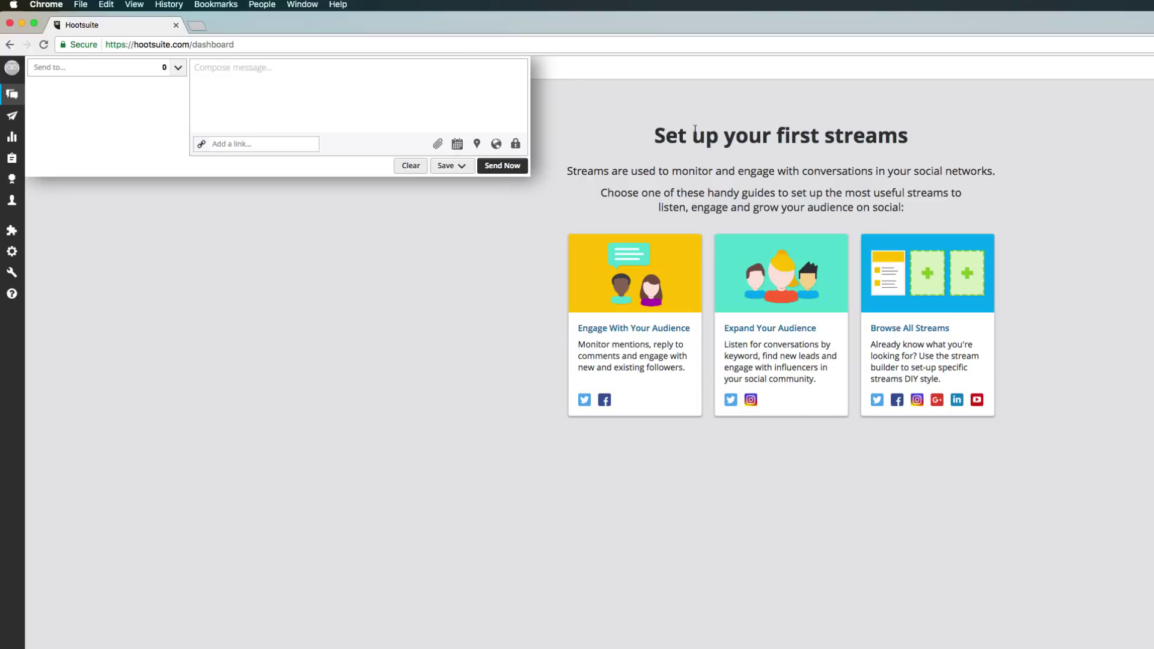
click(465, 210)
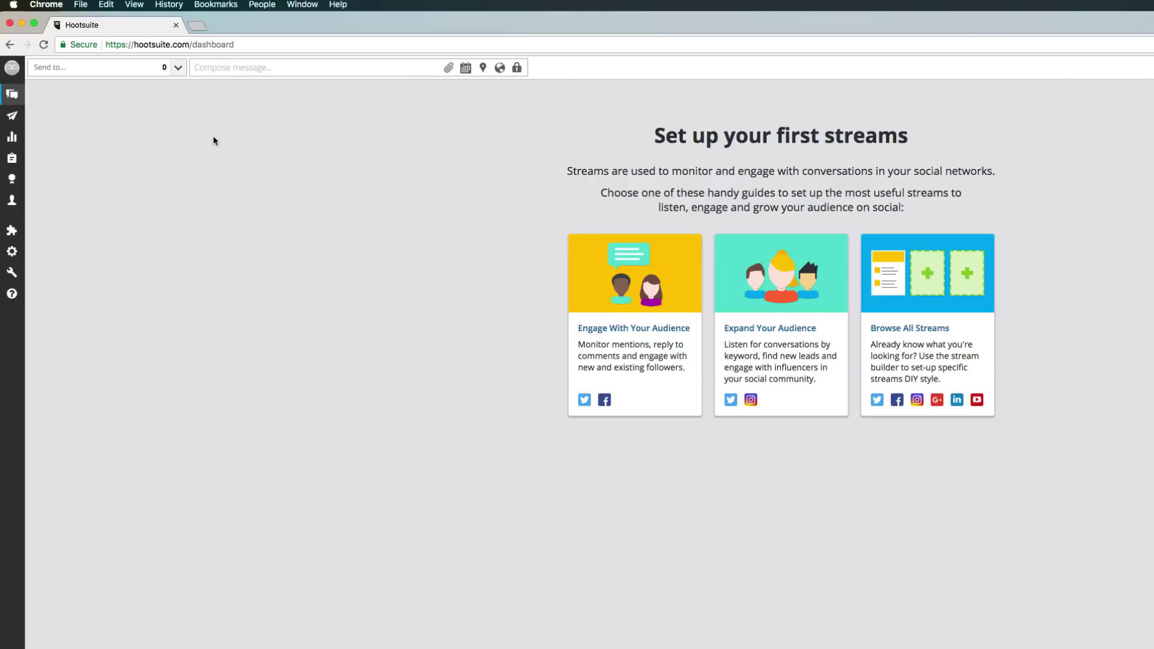
click(109, 67)
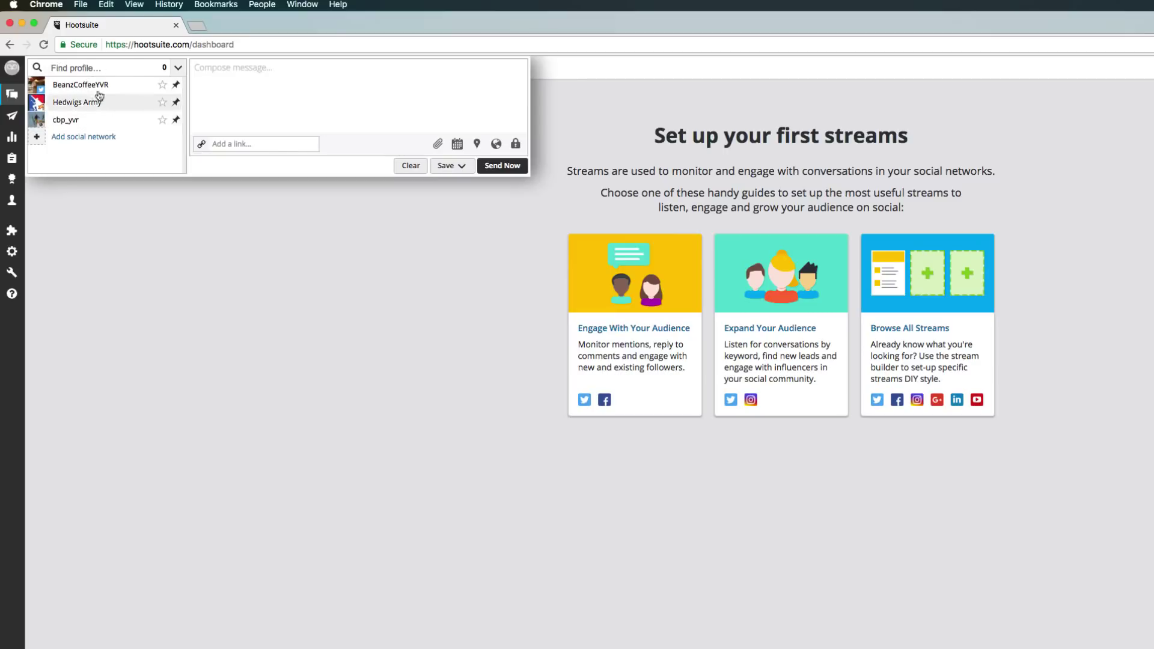
click(223, 230)
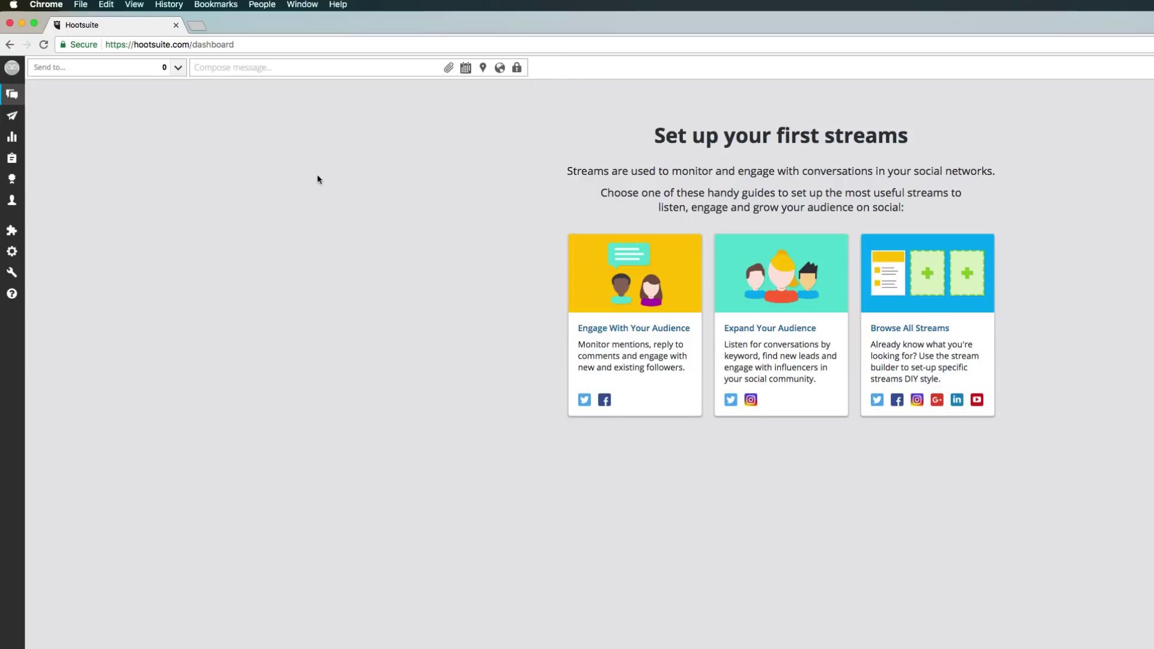
click(239, 66)
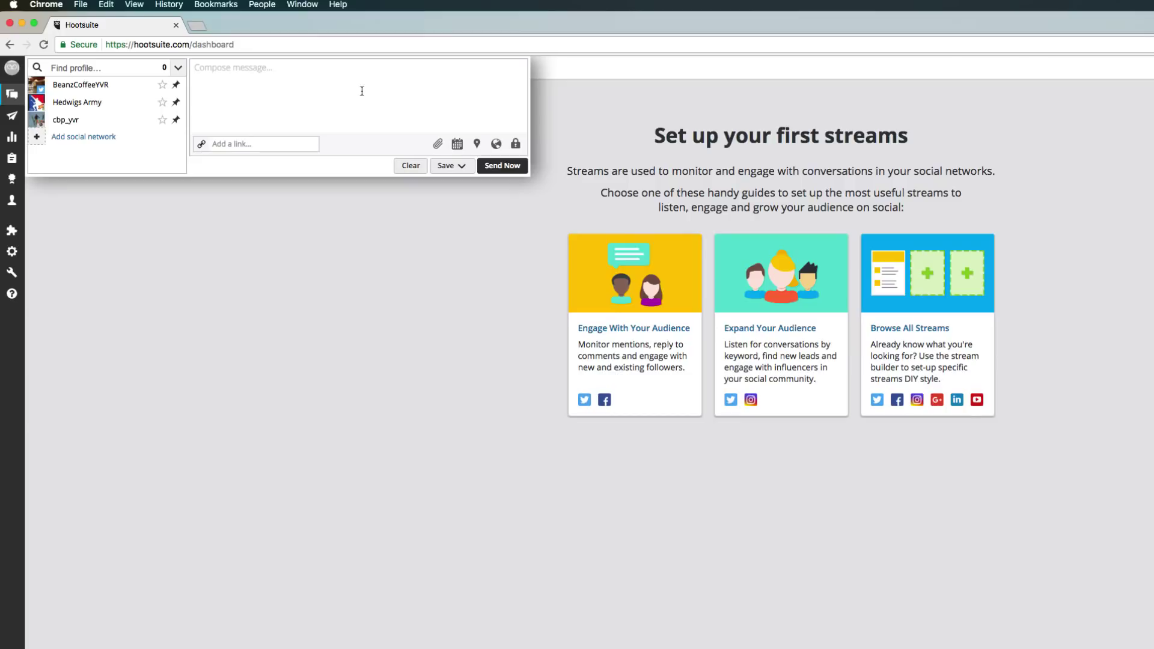
click(542, 161)
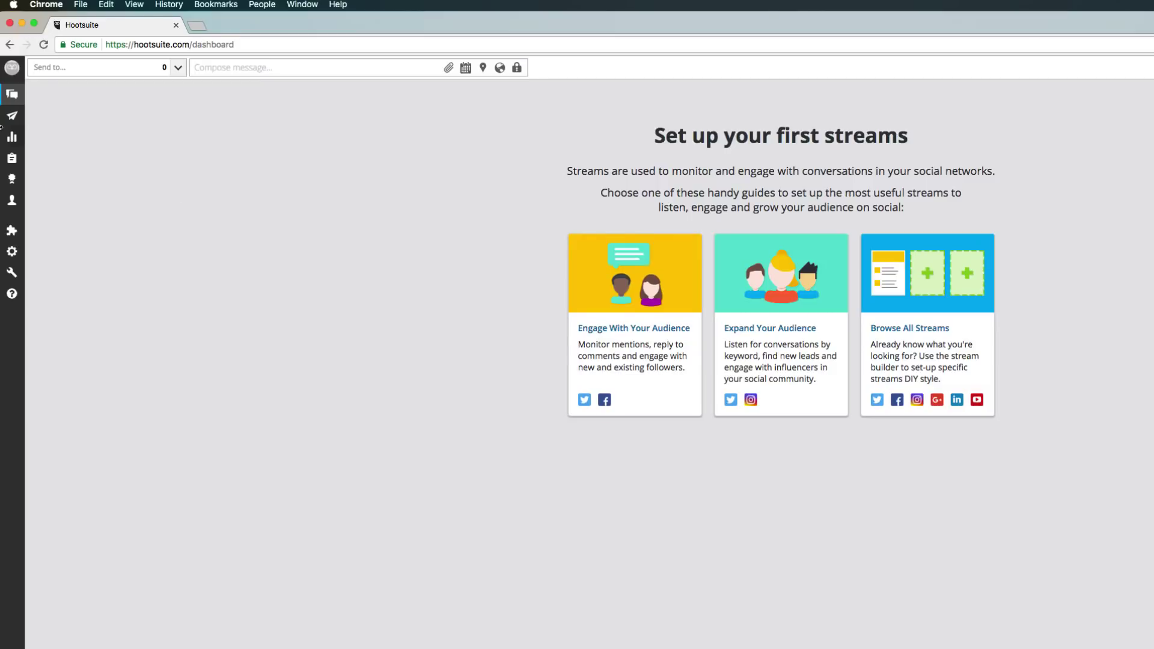
mouse_move(11, 90)
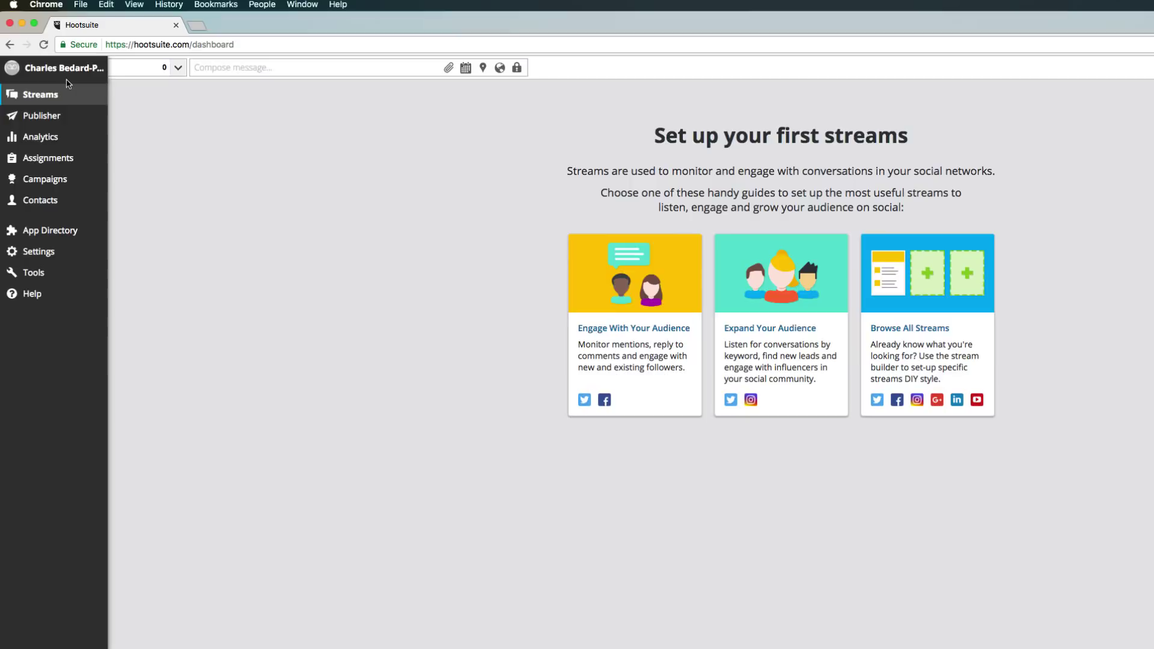
Address the message to Hedwigs Army and paste the website tips & tricks sentence.
click(139, 68)
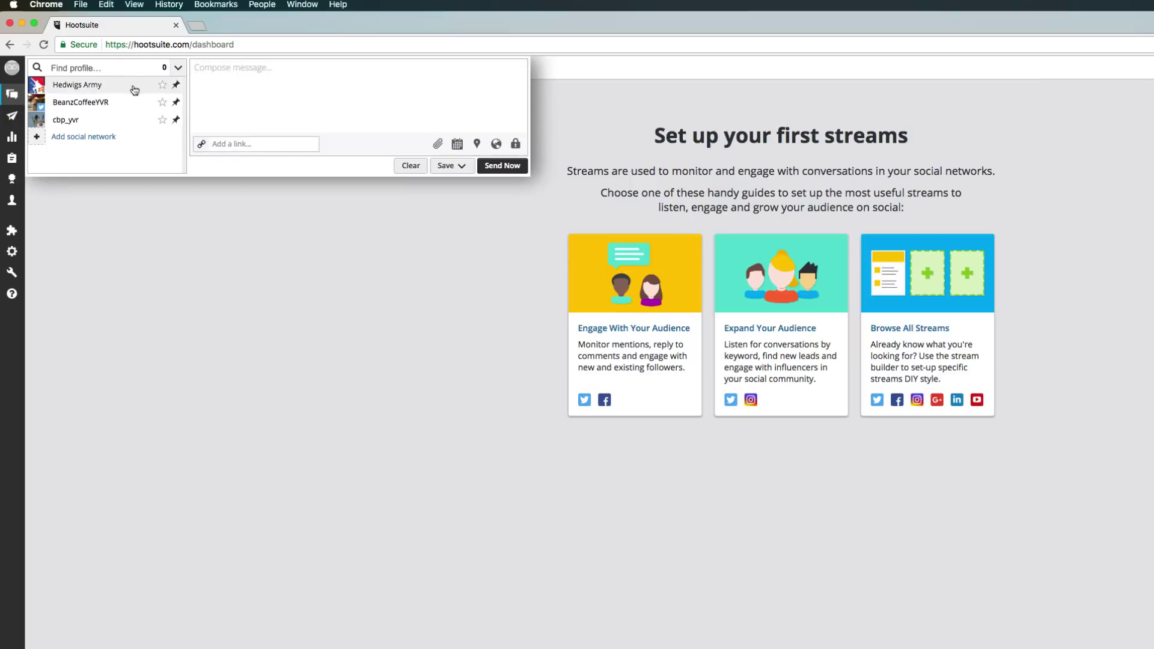
click(88, 86)
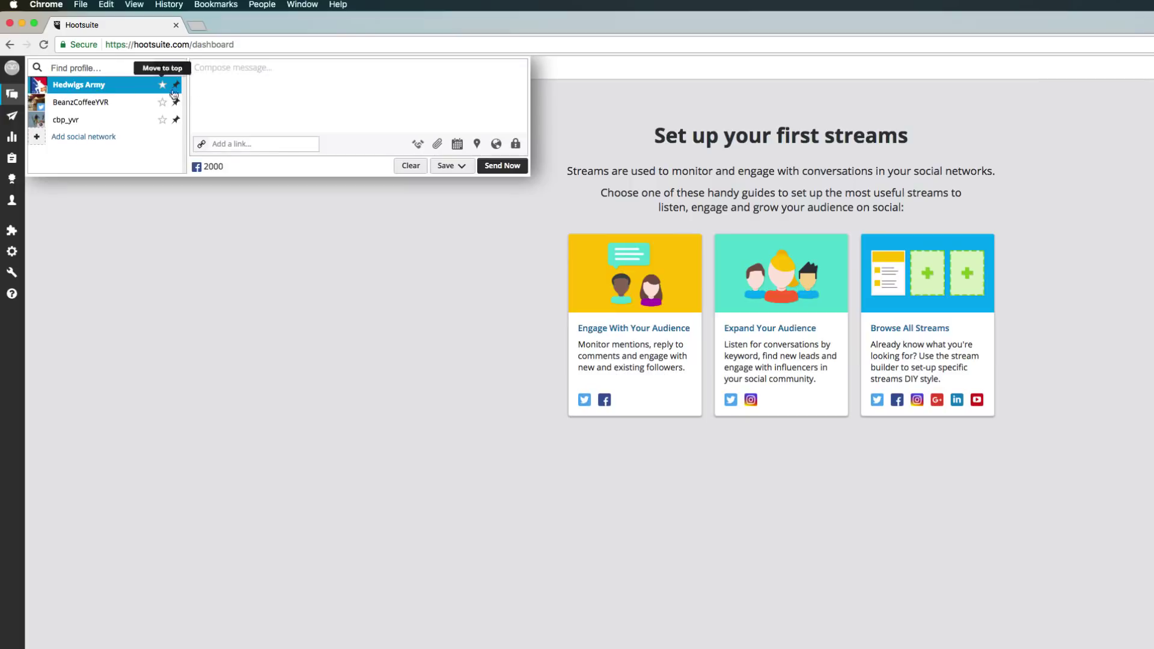
click(210, 88)
text(Come check out our website for some awesome tips & tricks!)
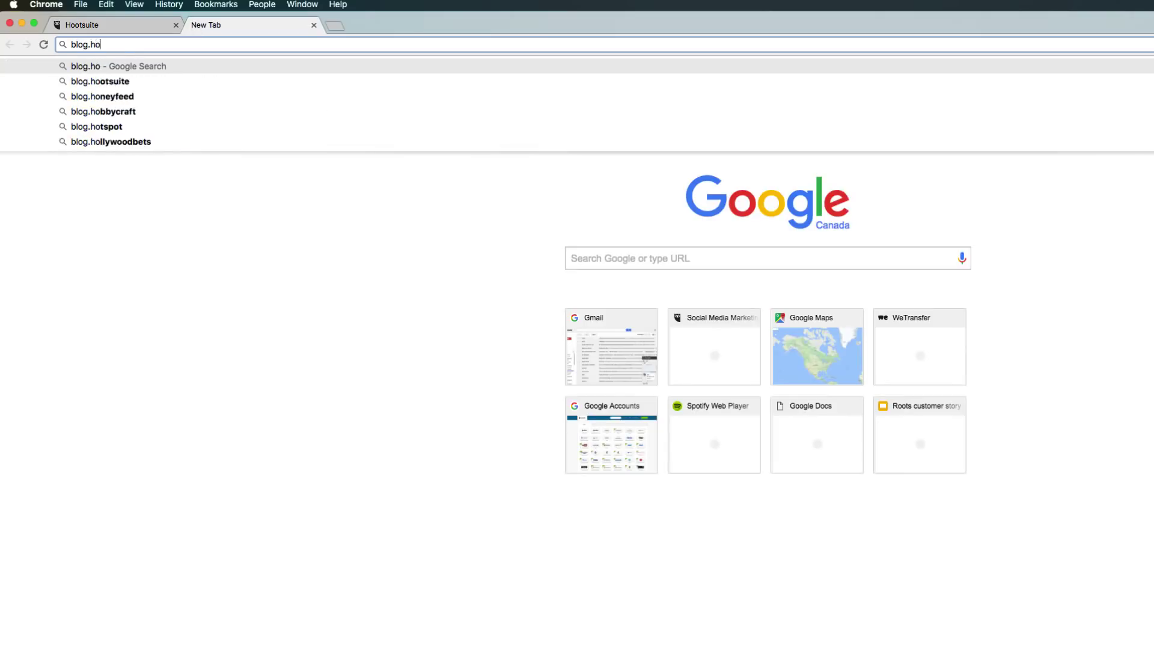
Load blog.hootsuite.com, open the Pinterest money-making article and select its URL.
key(Return)
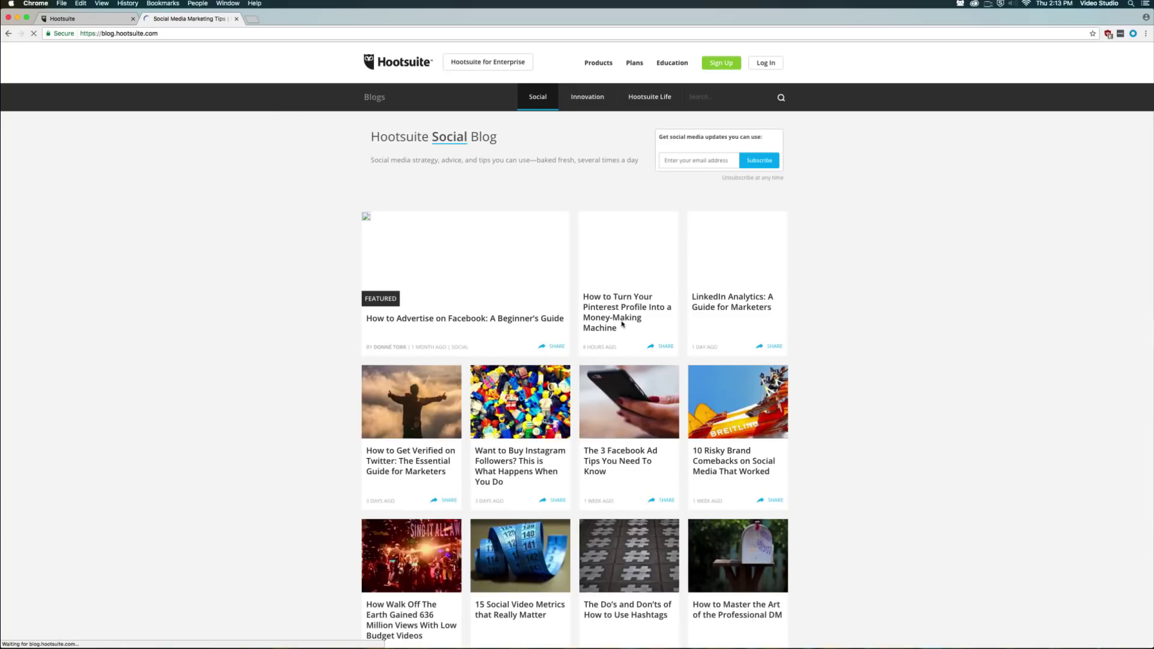
scroll(629, 314, down, 1)
click(627, 293)
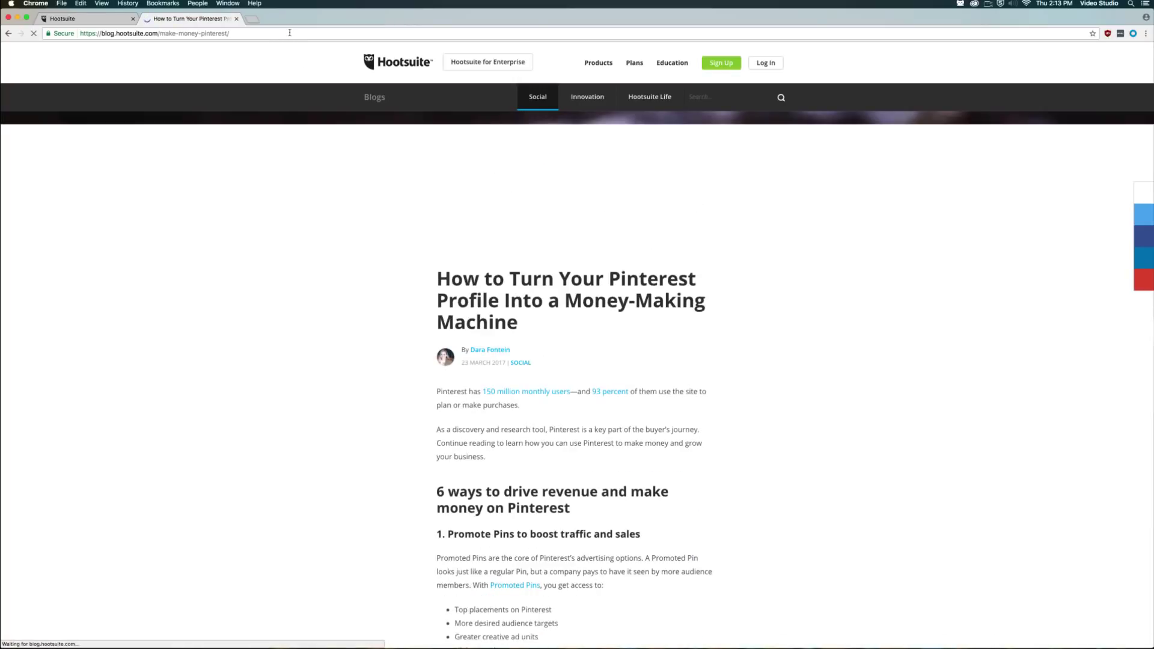
click(289, 34)
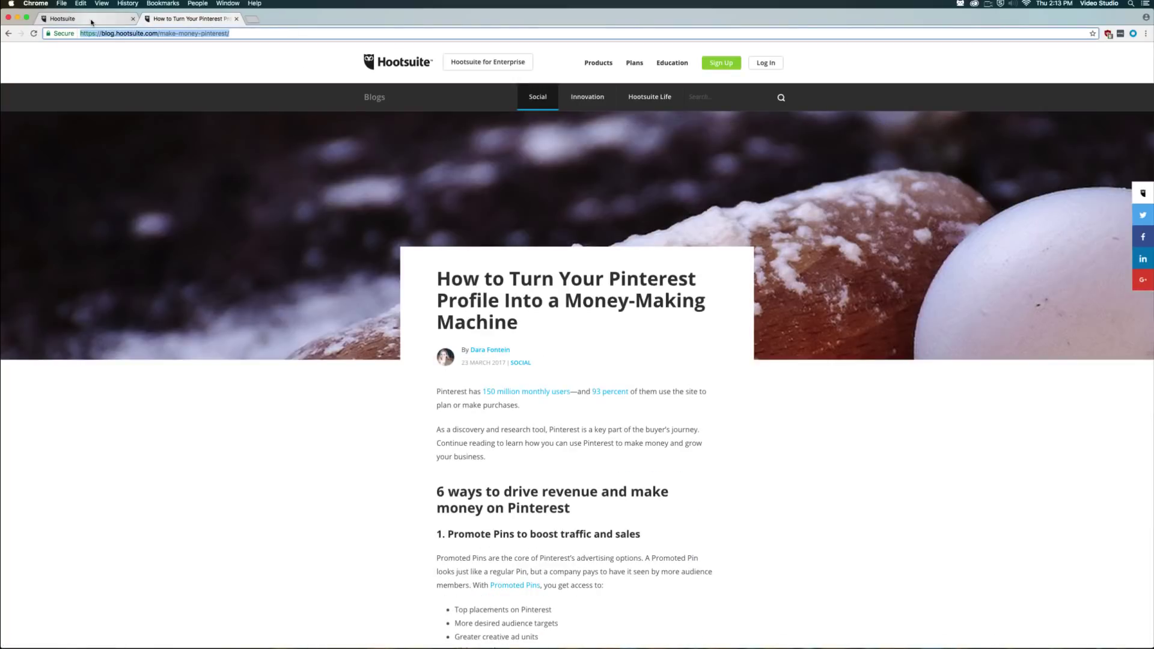
Paste the Pinterest article URL into Add a link and shrink it into the message.
click(91, 20)
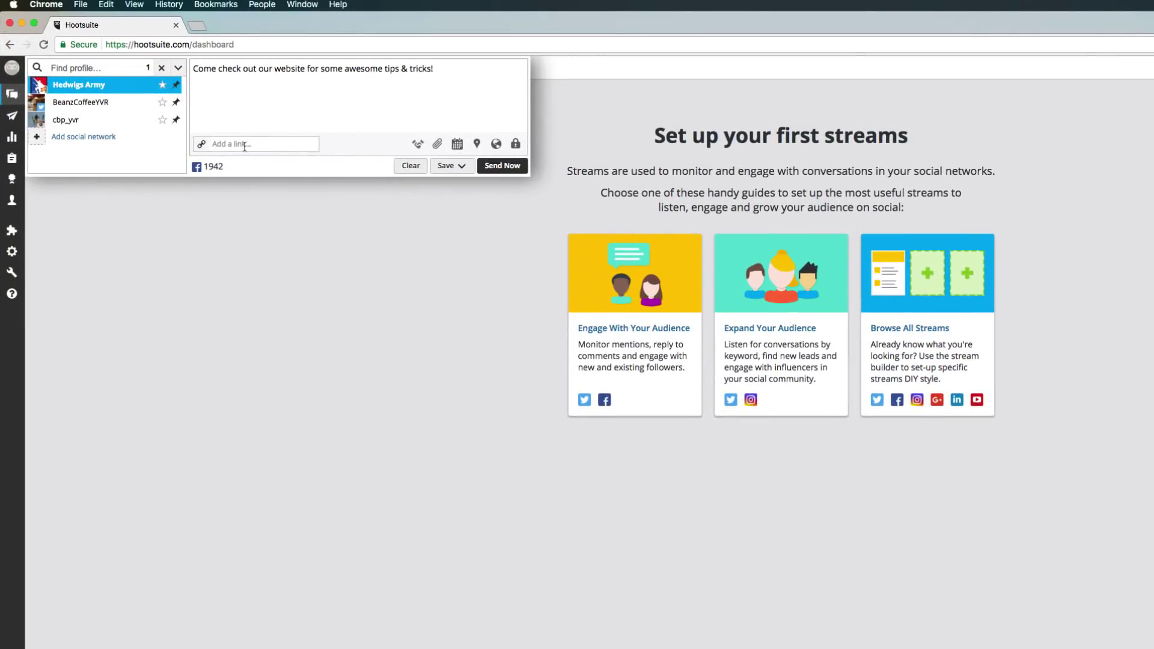
click(239, 144)
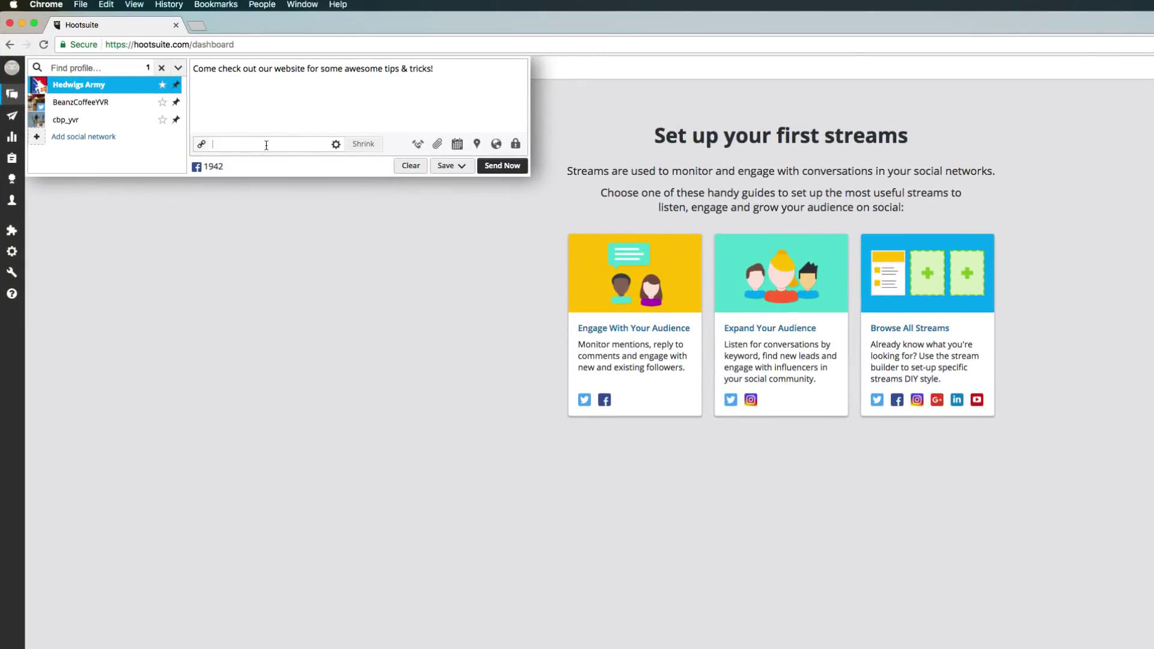
key(super+v)
click(364, 147)
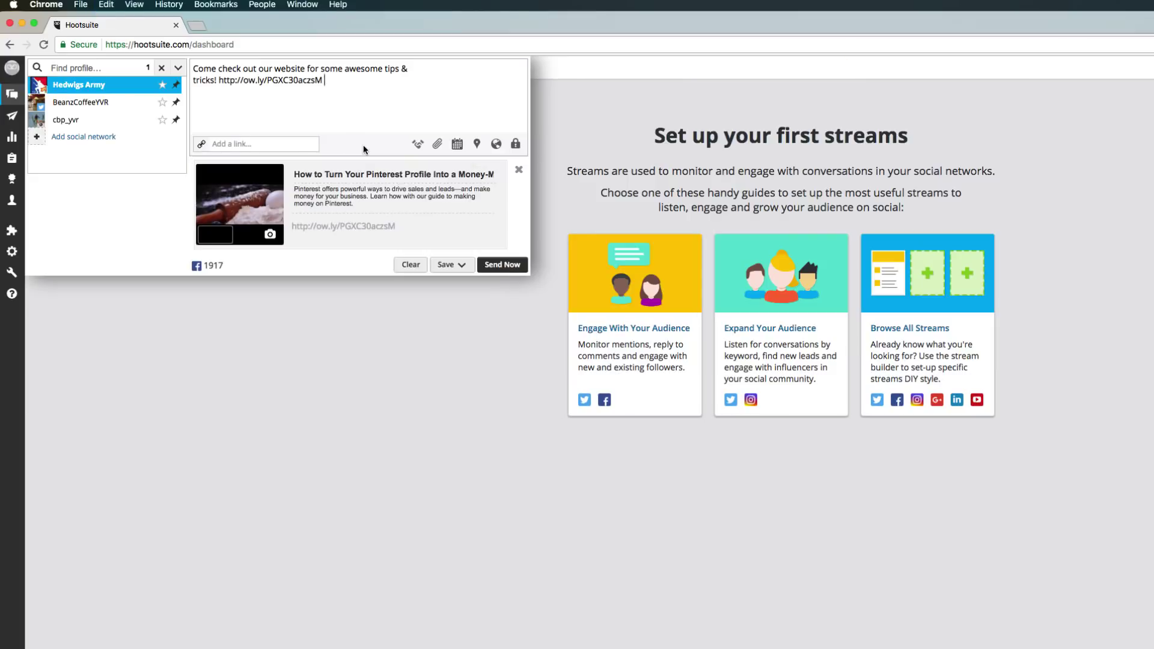
double_click(222, 80)
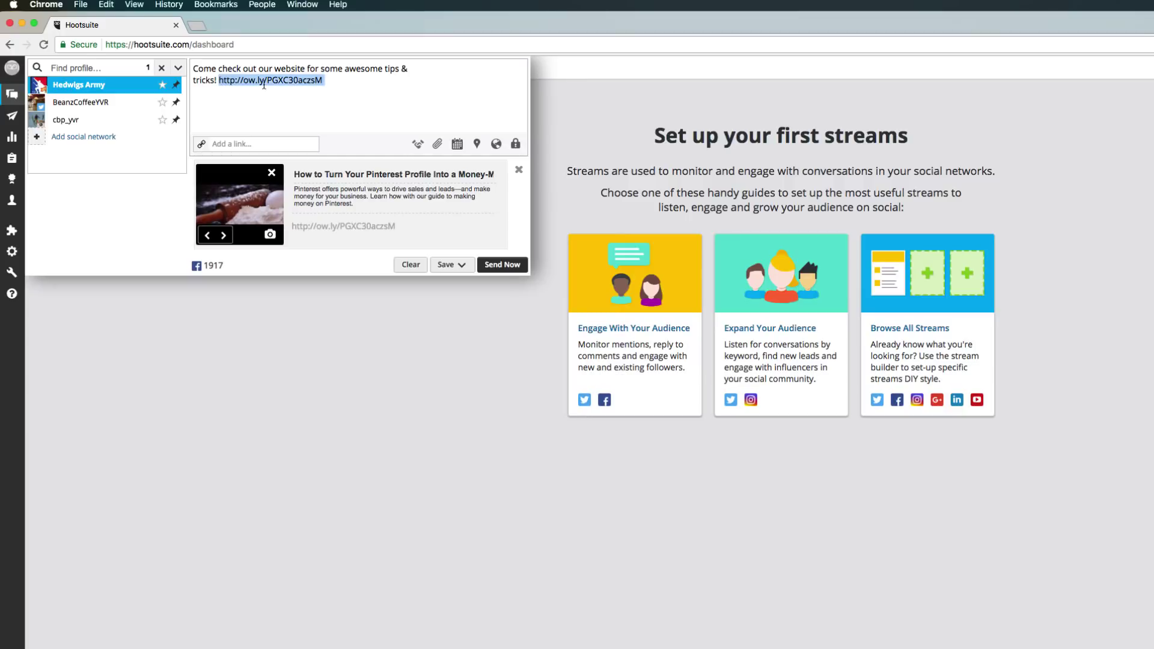
click(363, 93)
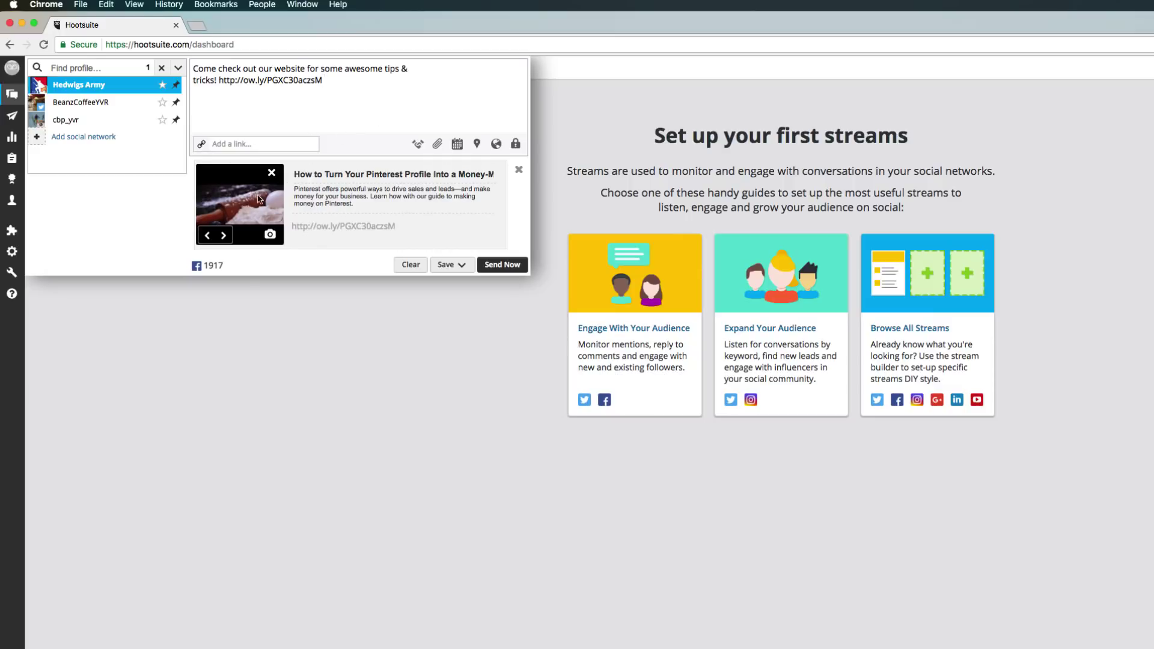
Review the link preview, cycling its image and checking the title and description.
click(225, 236)
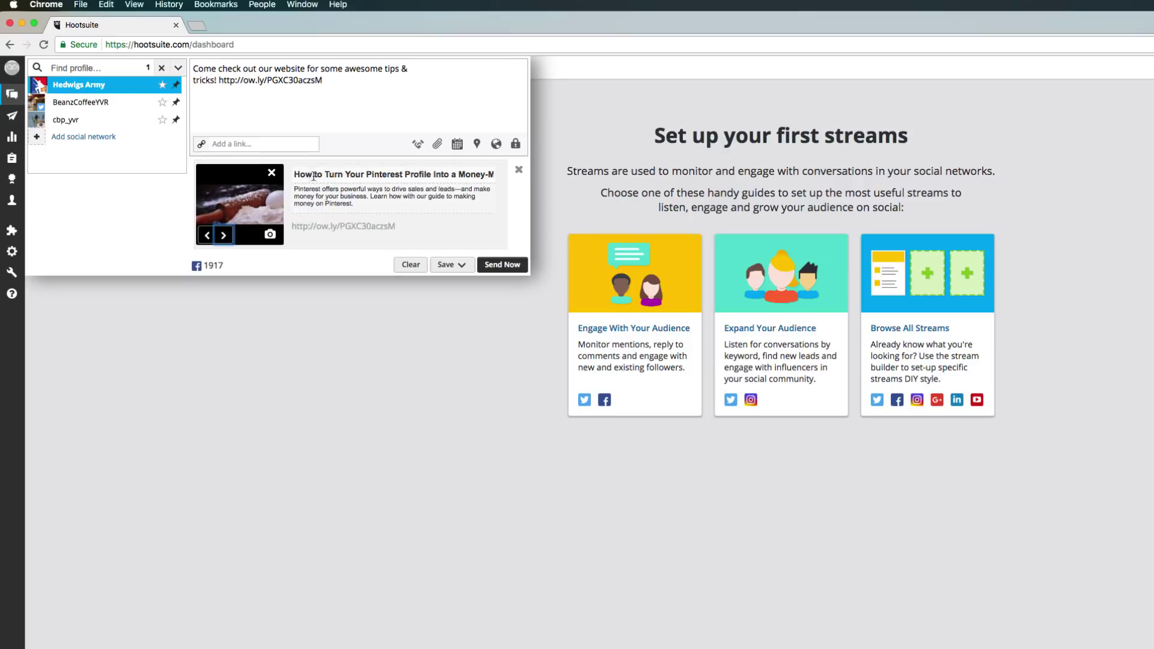
drag(295, 173, 500, 175)
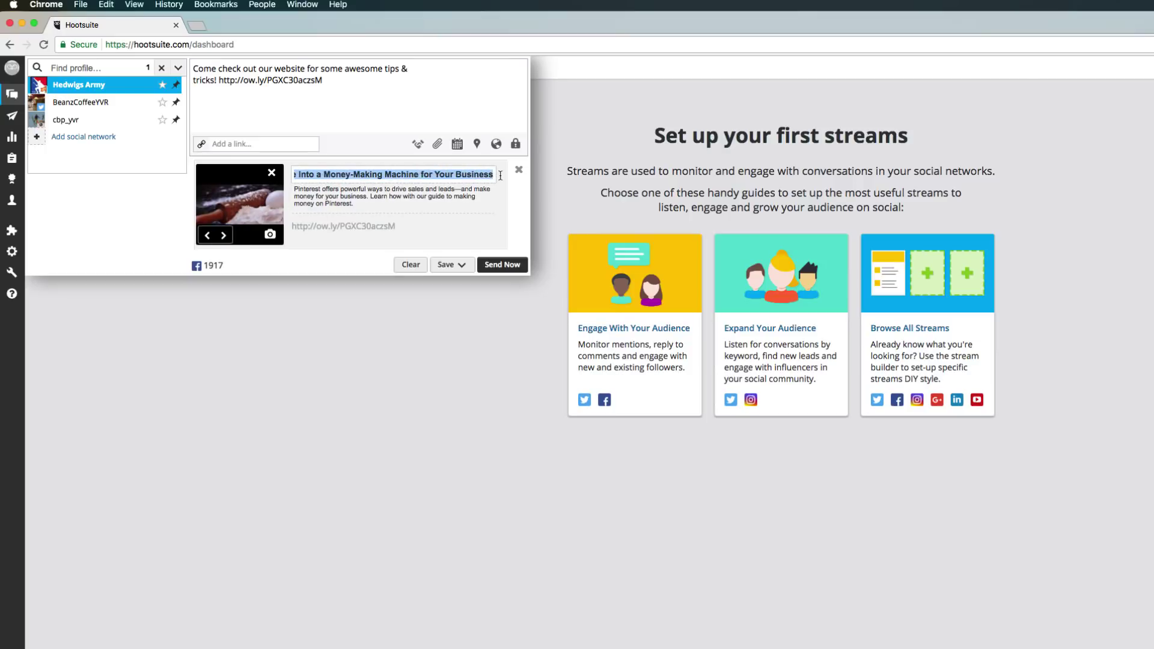
drag(295, 188, 478, 197)
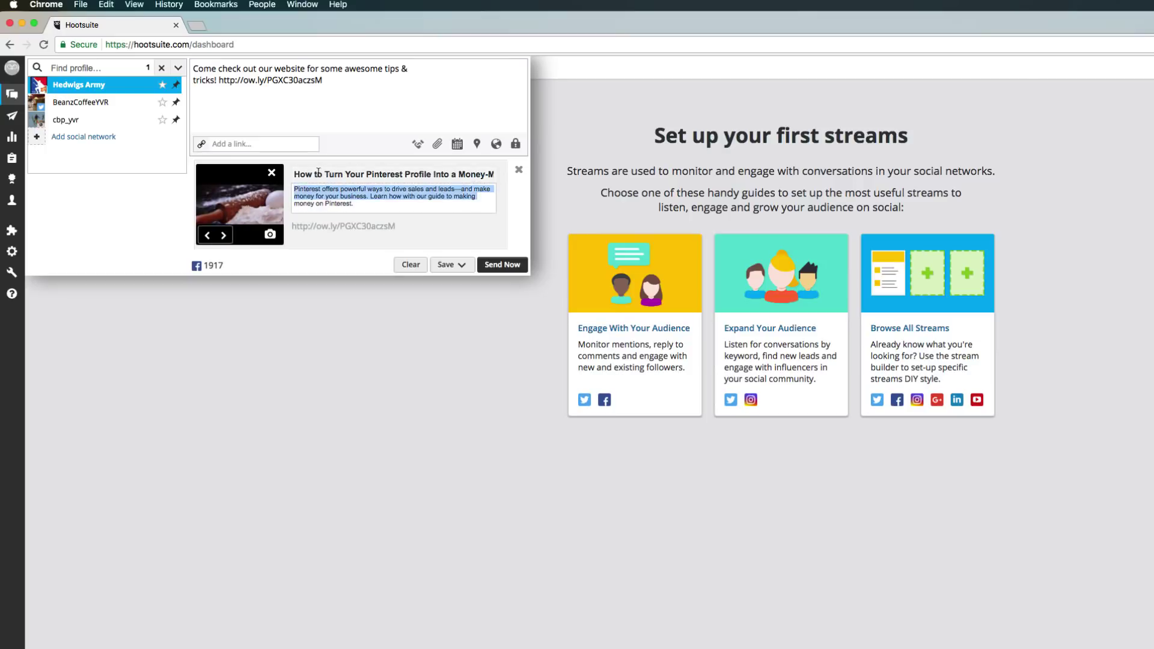
click(360, 204)
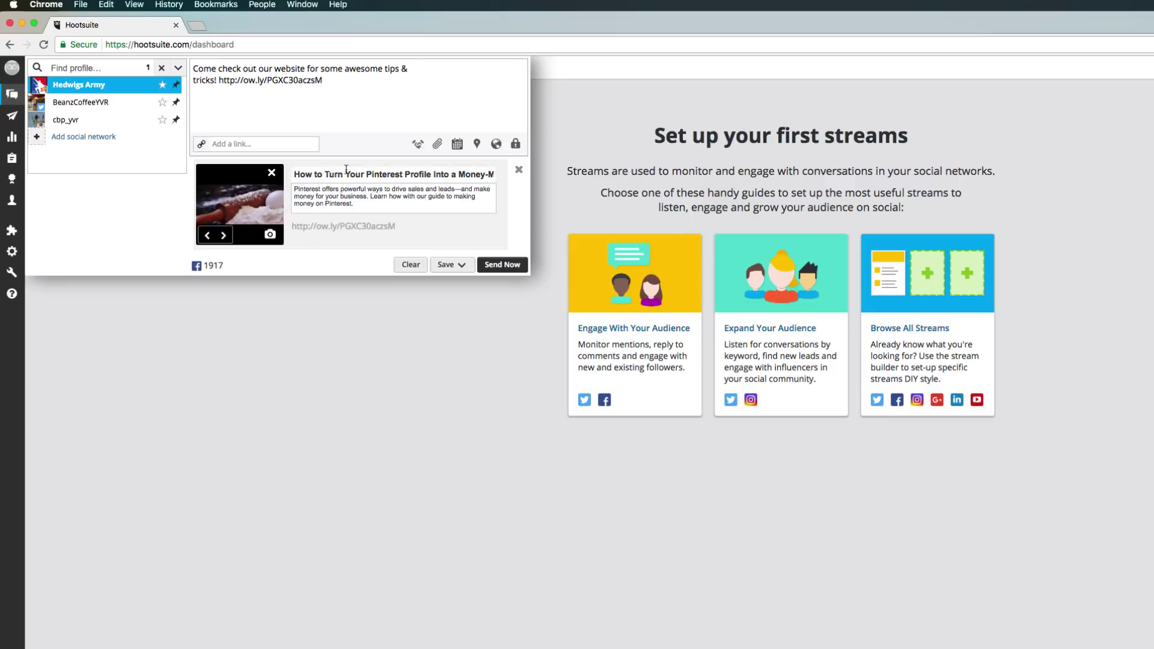
Upload Photo.jpg from Documents as the Facebook post's attached media.
click(340, 107)
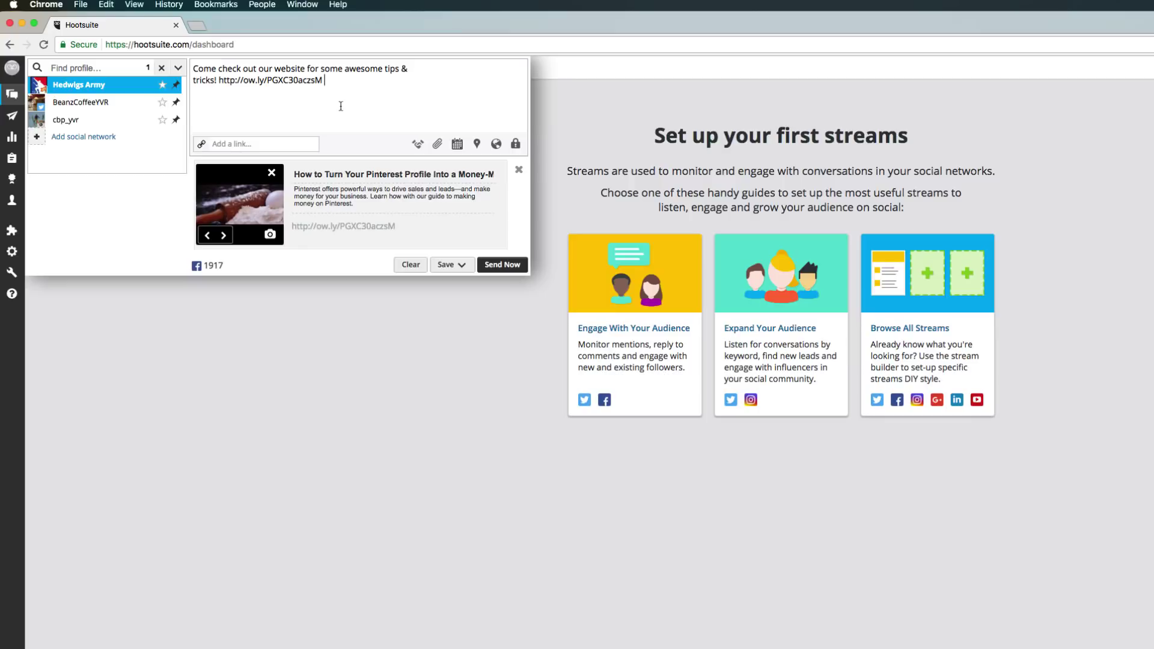
click(437, 145)
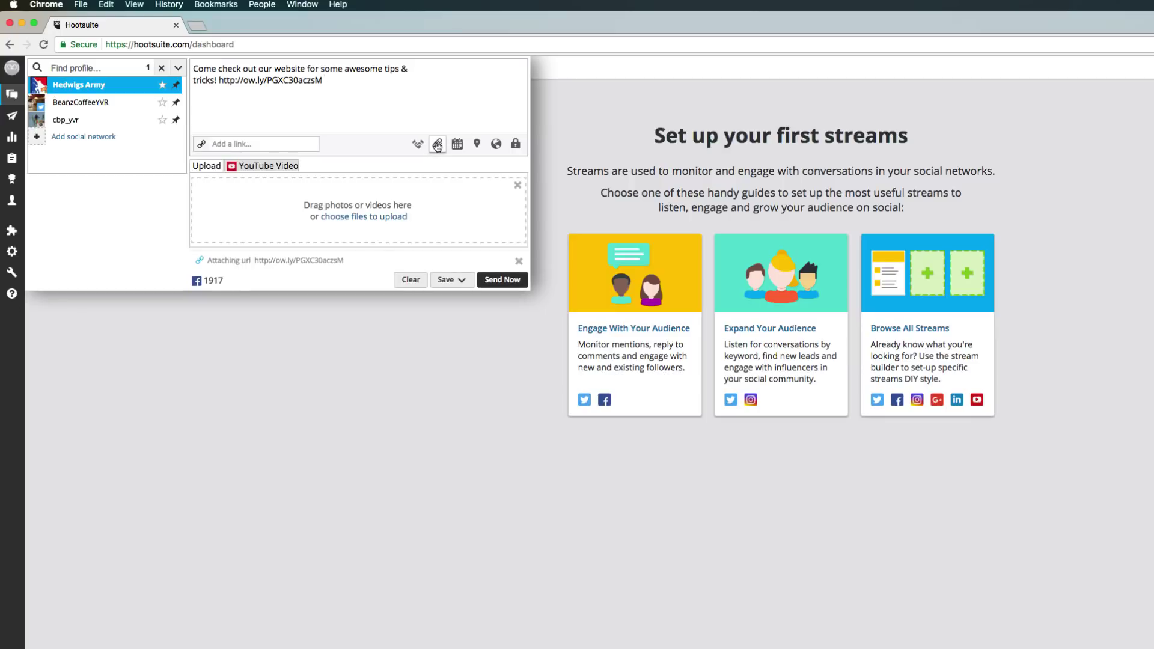
click(341, 220)
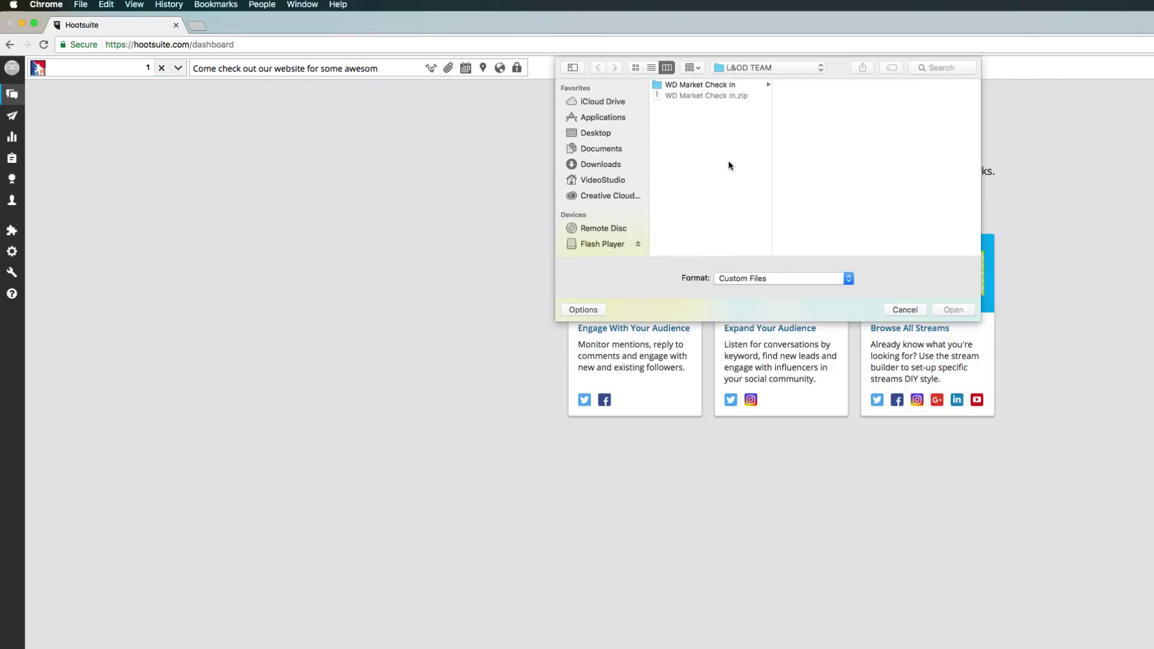
drag(607, 147, 613, 133)
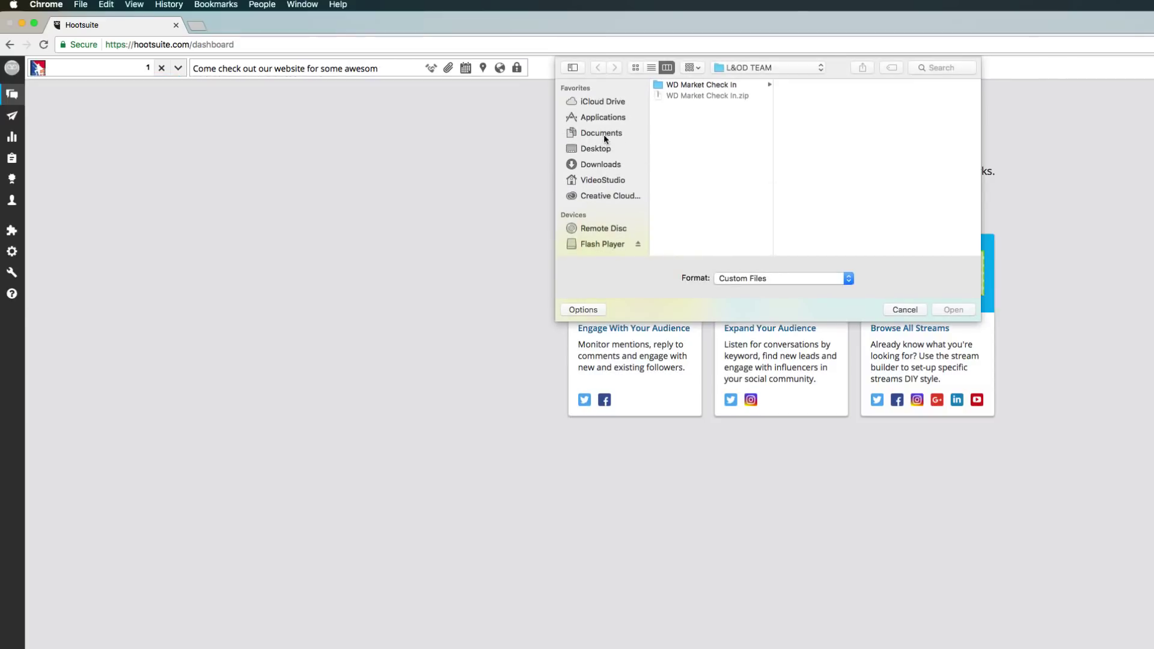
click(601, 132)
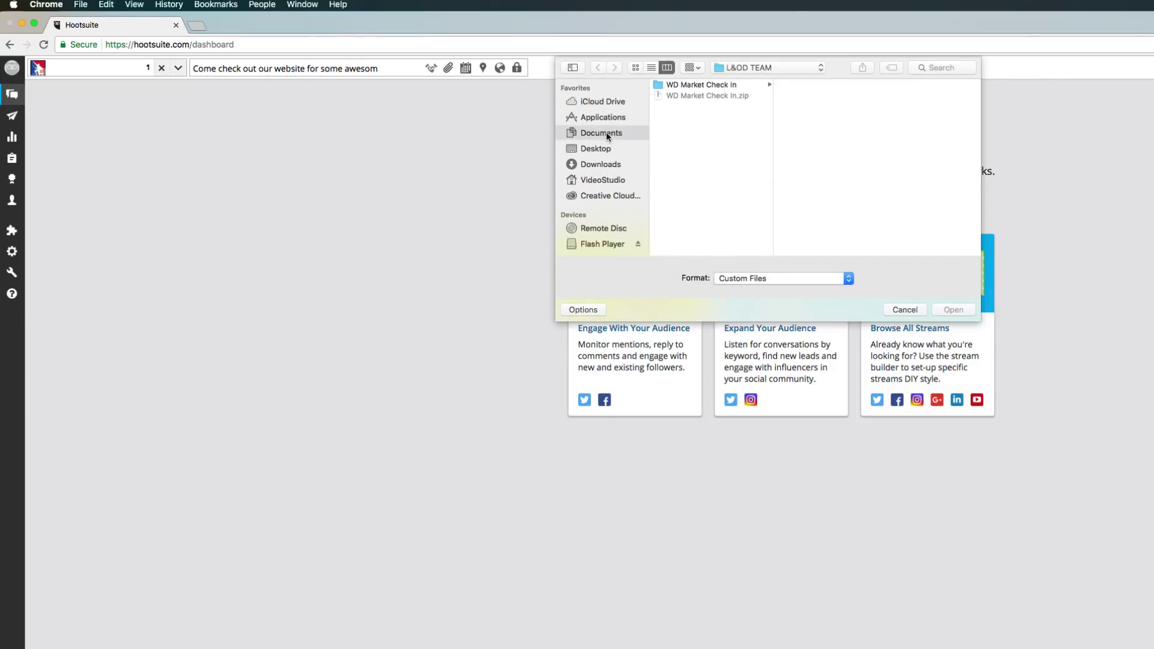
double_click(682, 95)
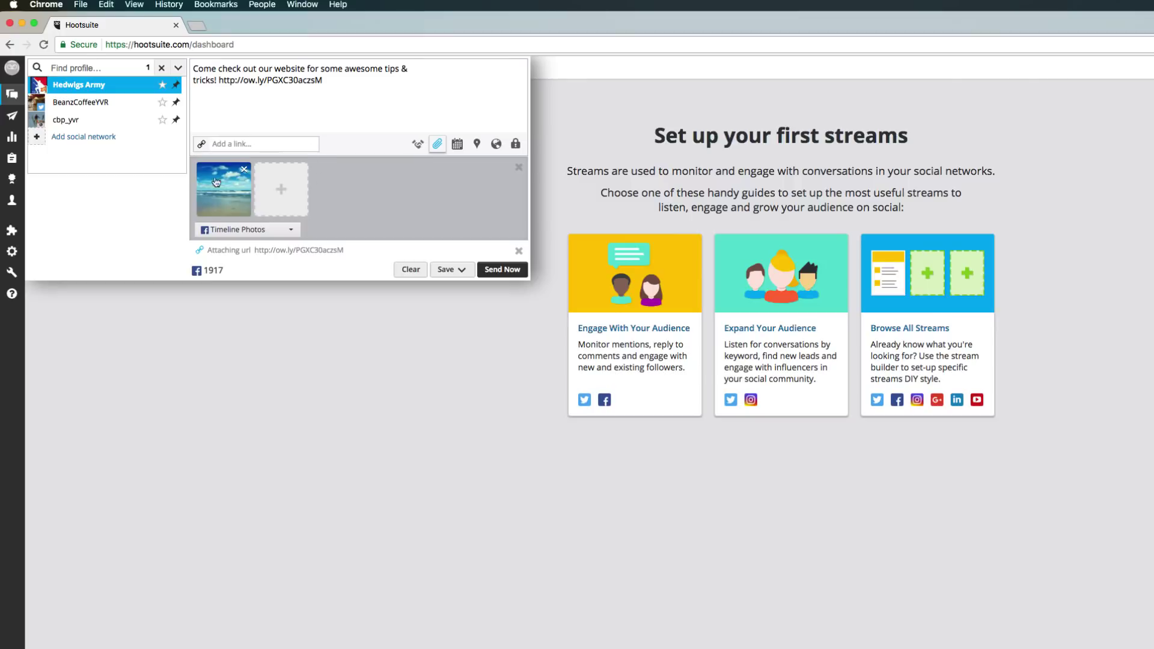
Pick Thursday, March 30, 2017 as the photo post's scheduled date.
click(458, 144)
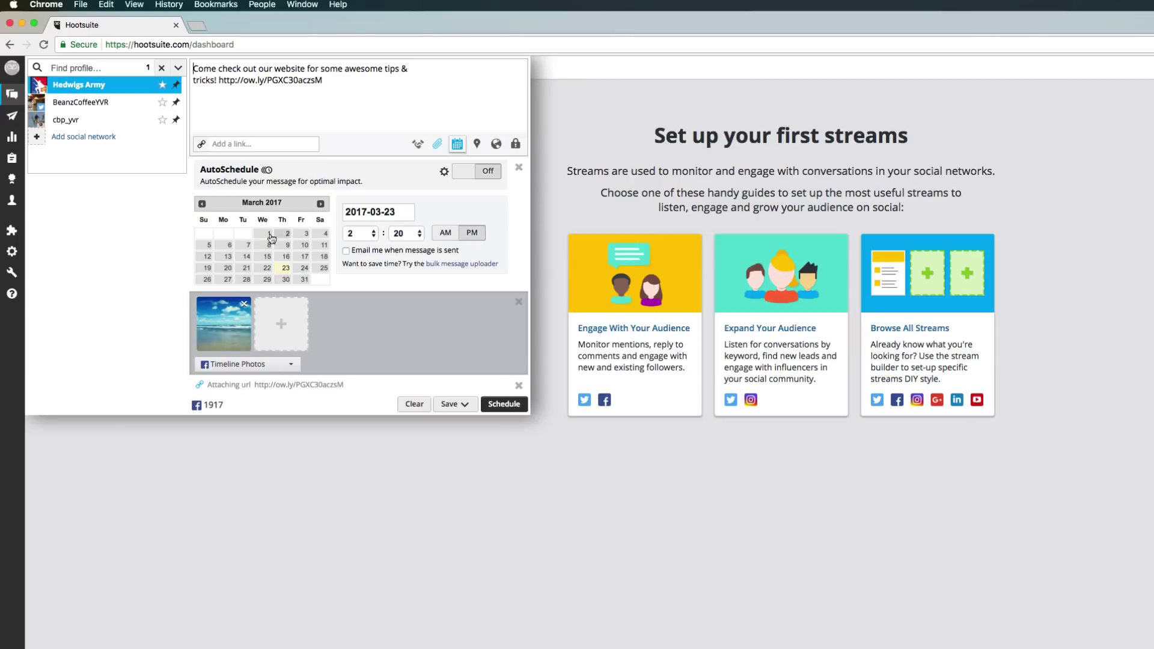
click(322, 268)
click(226, 280)
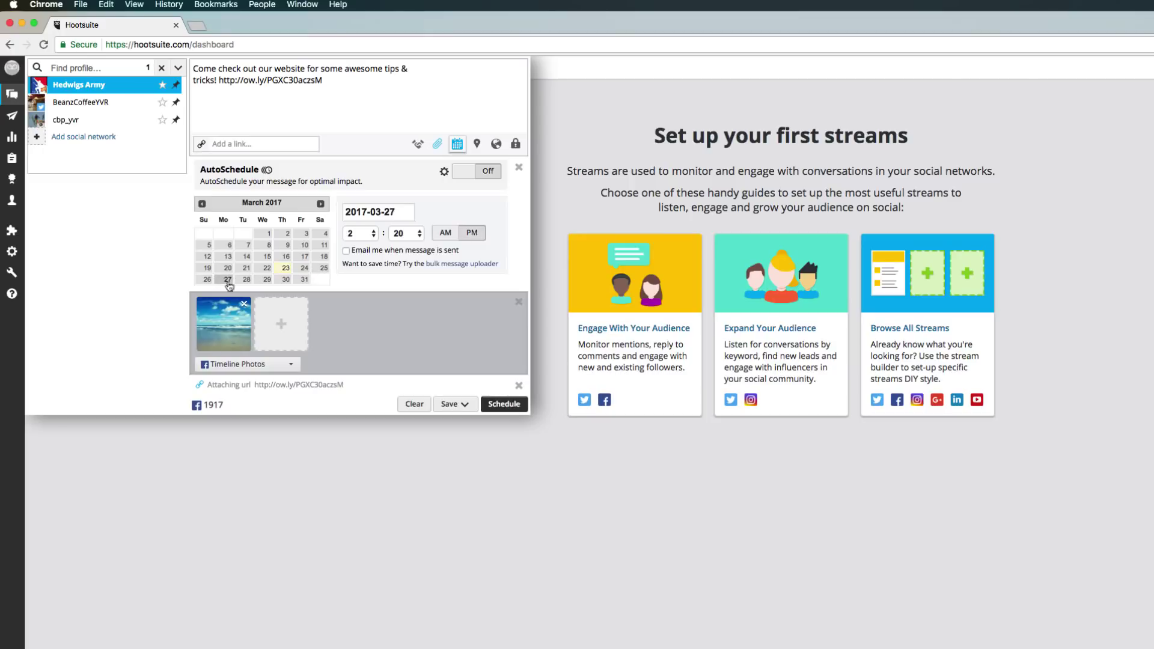
click(266, 279)
click(364, 235)
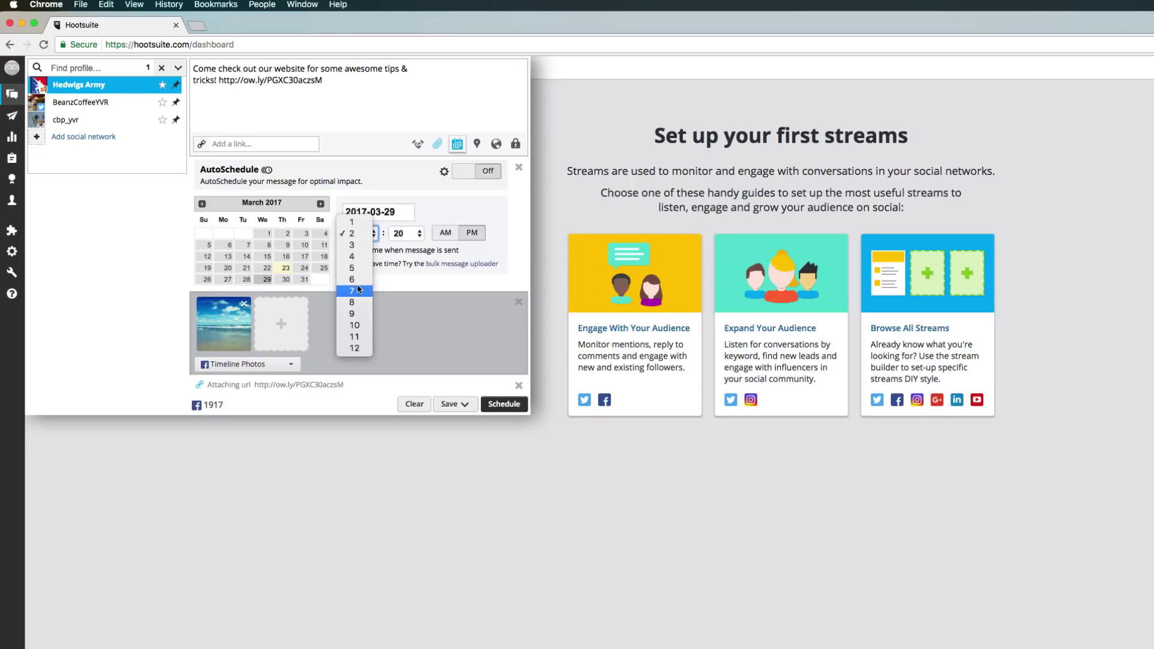
click(282, 278)
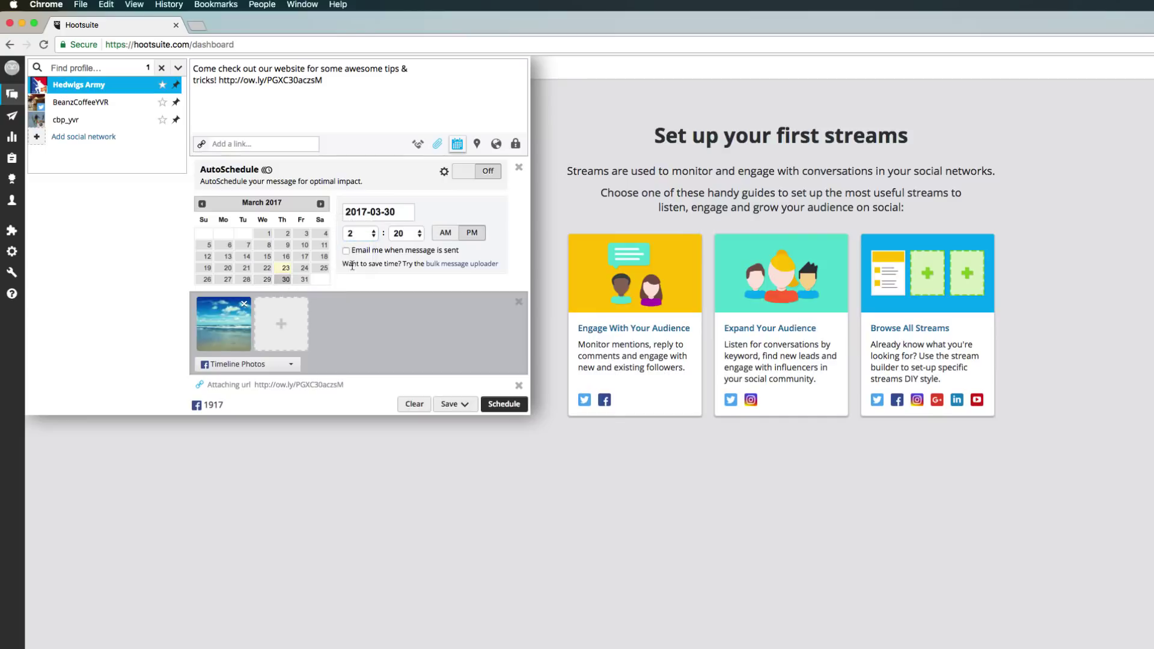
Set the scheduled send time to 10:00 AM.
click(359, 233)
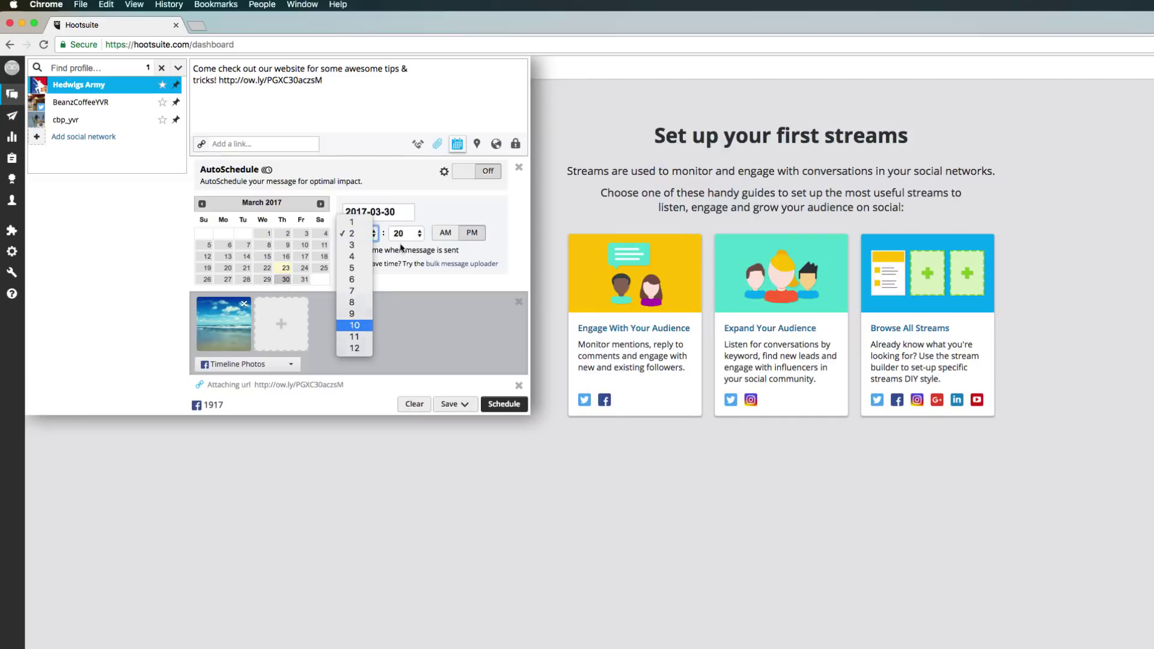
click(354, 325)
click(403, 232)
click(404, 189)
click(446, 235)
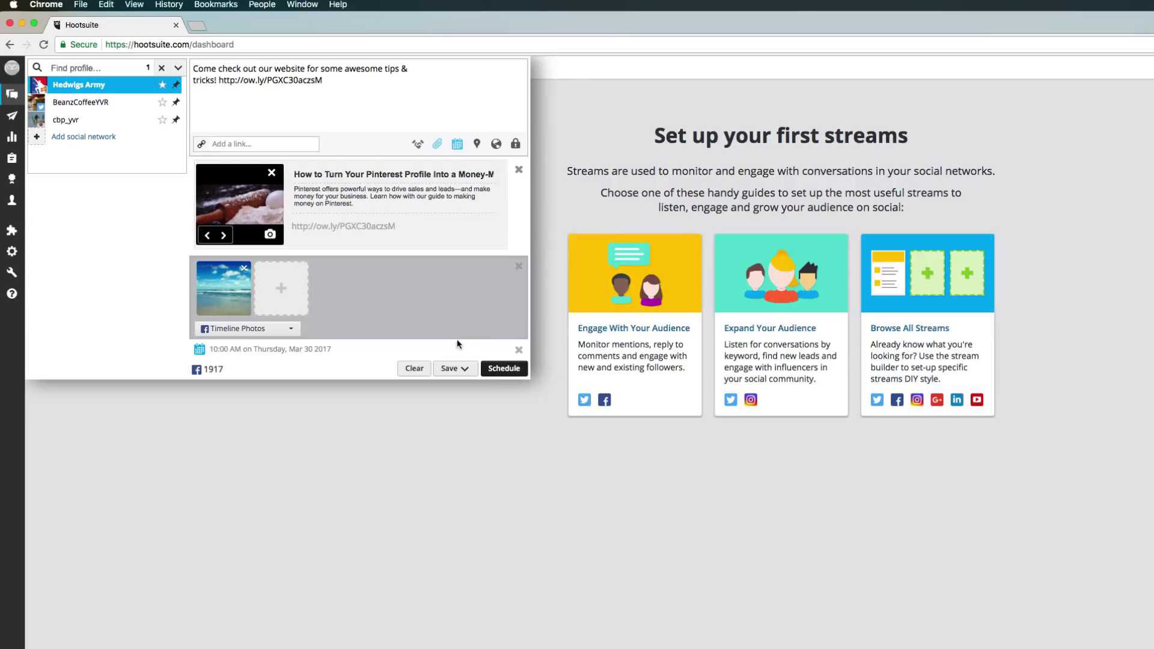
Glance at the Save options, then schedule the post for 10:00 AM, March 30.
click(460, 369)
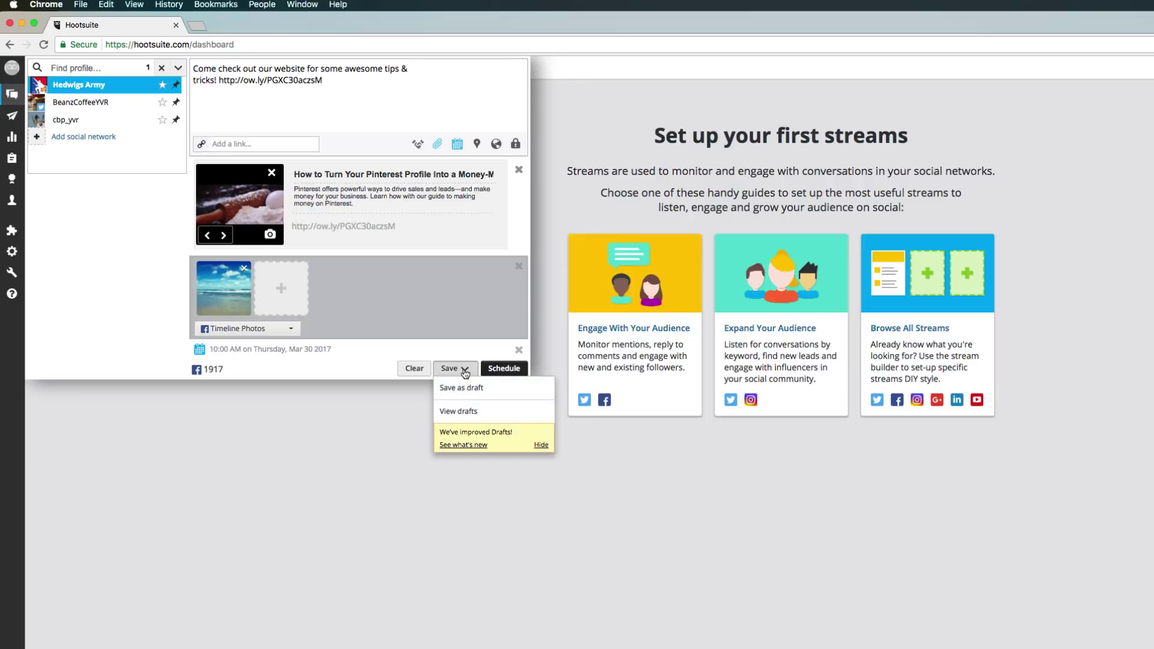
click(464, 370)
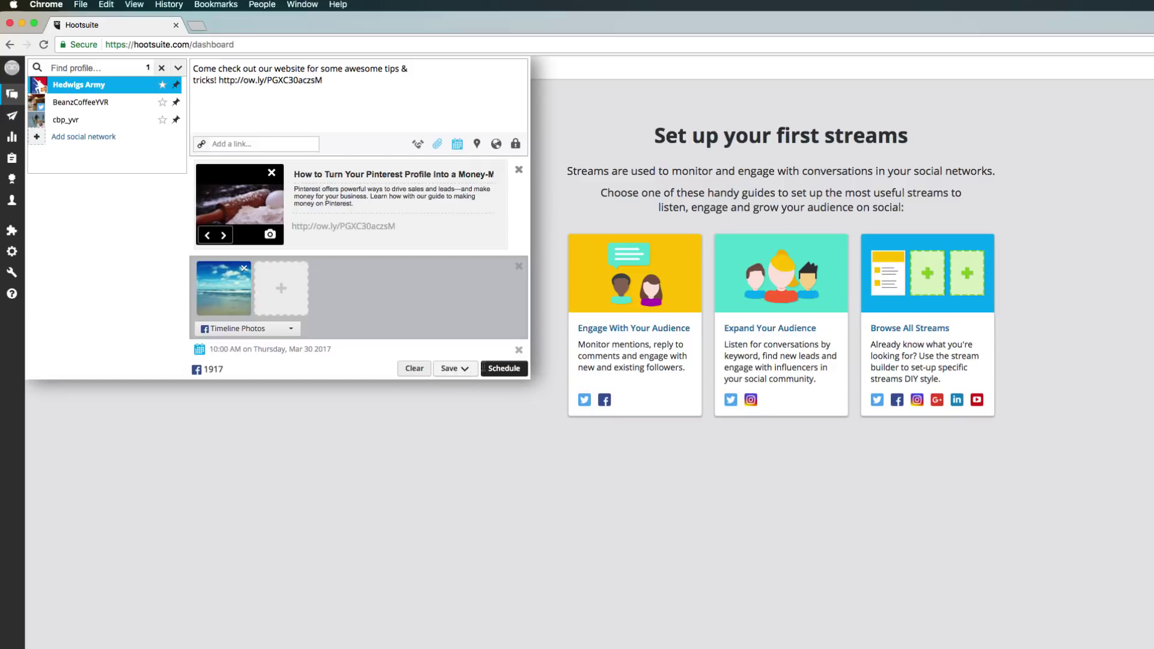
click(504, 368)
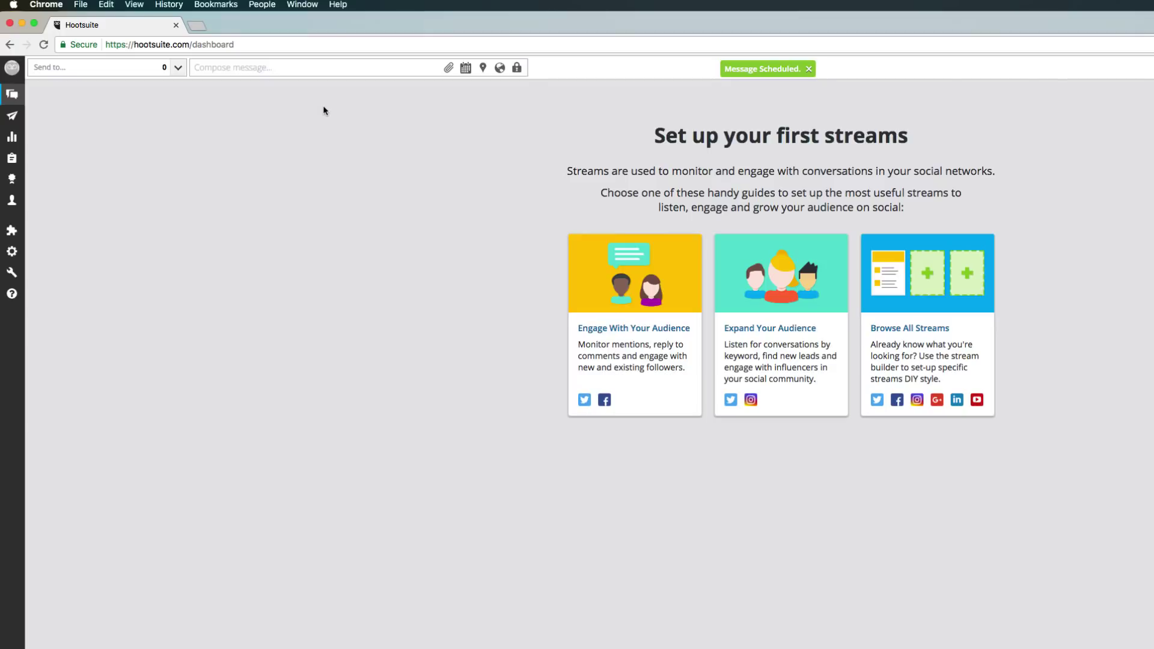
mouse_move(12, 115)
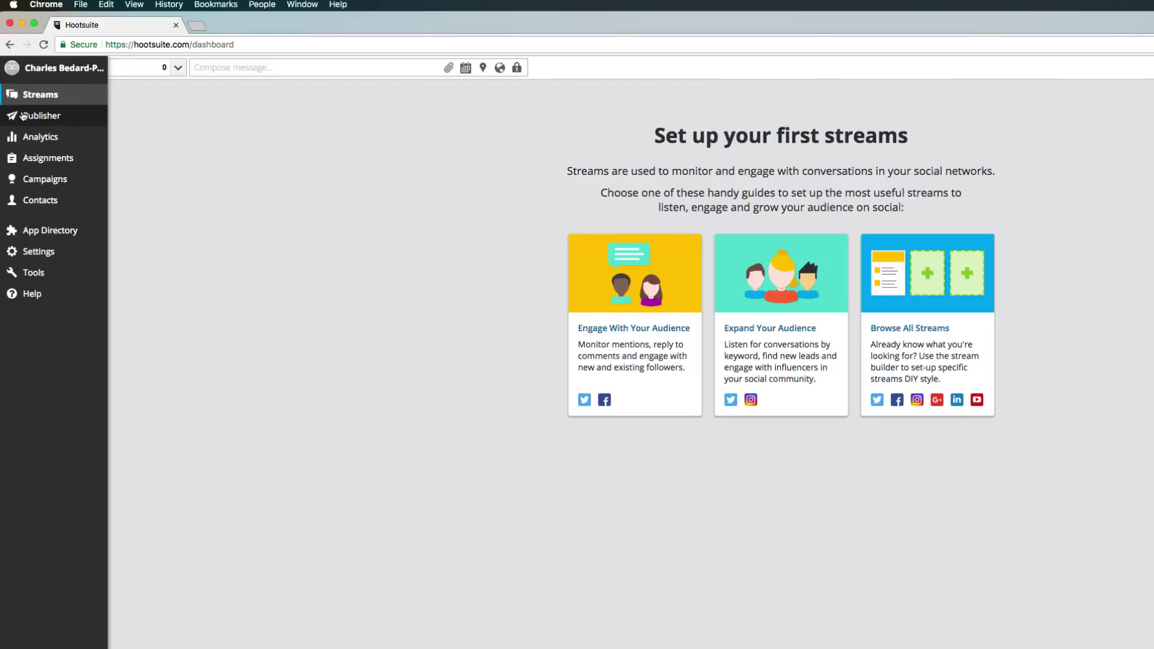
In Publisher, review the March 30 post's profiles and album choices, then close unchanged.
click(41, 116)
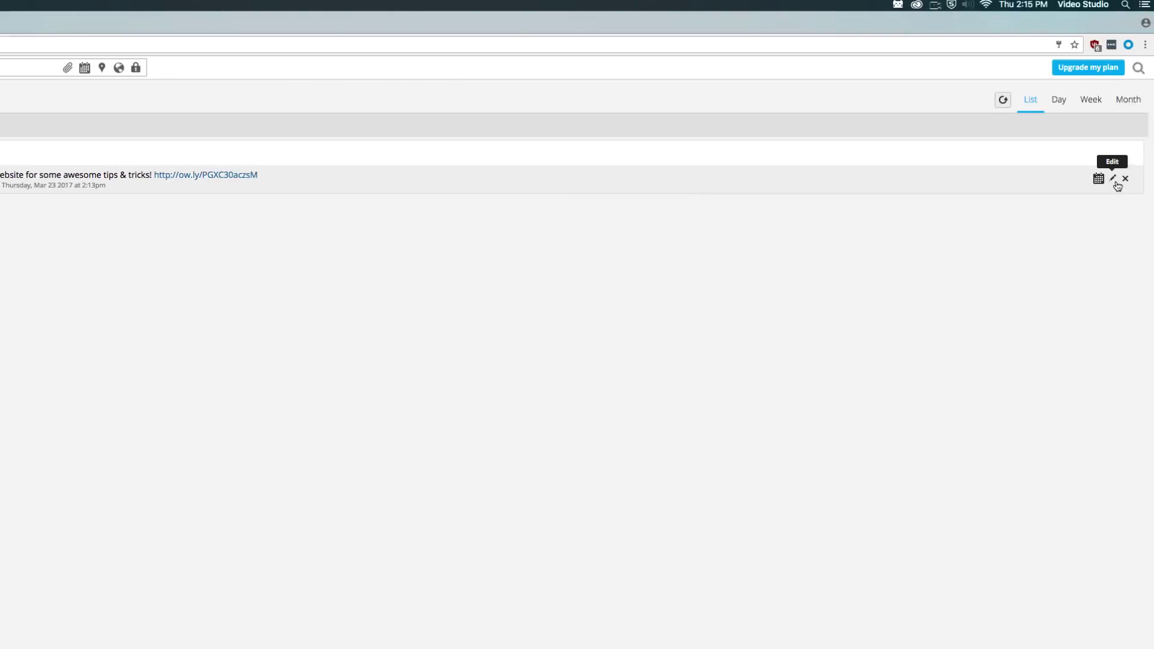
click(1114, 180)
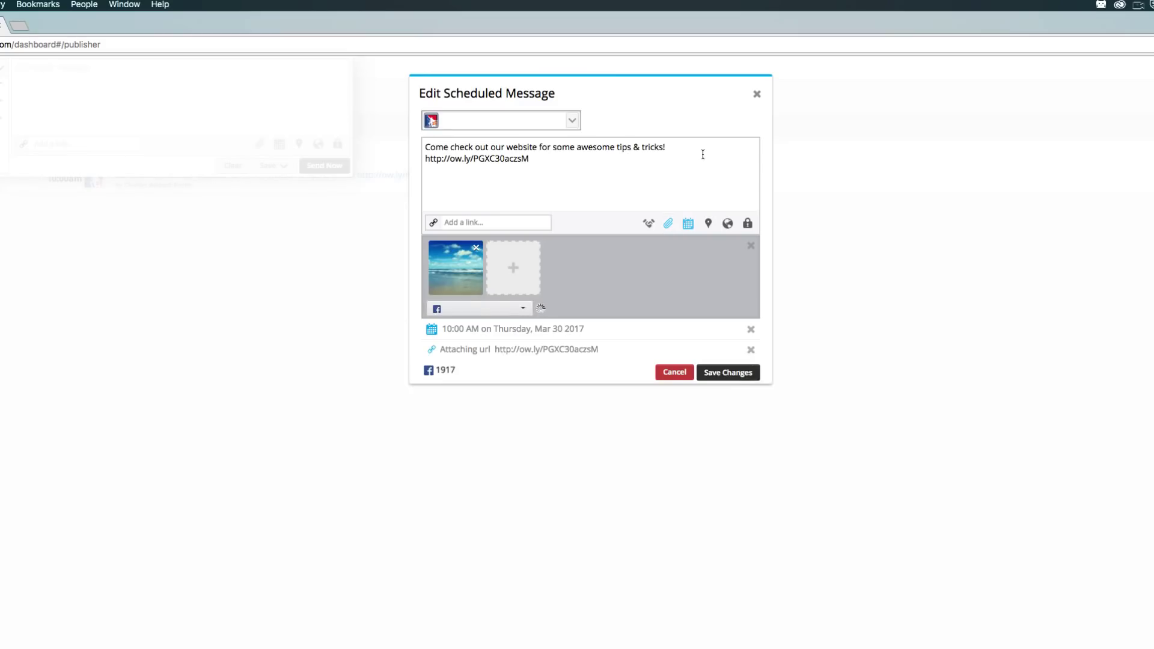
click(501, 120)
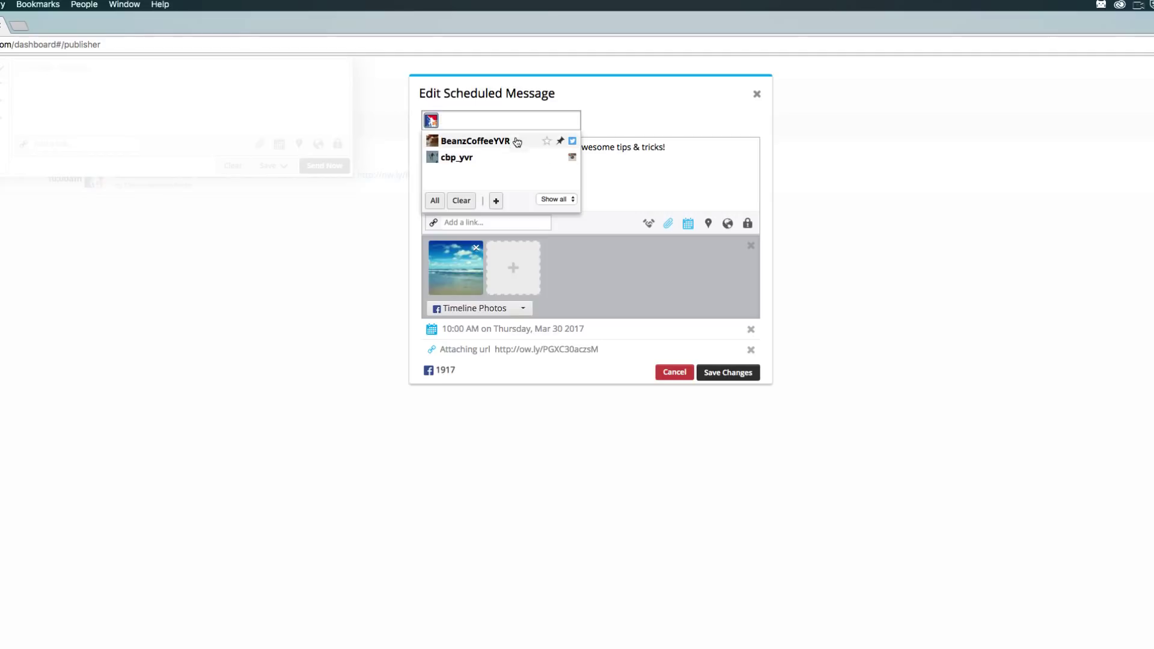
click(617, 153)
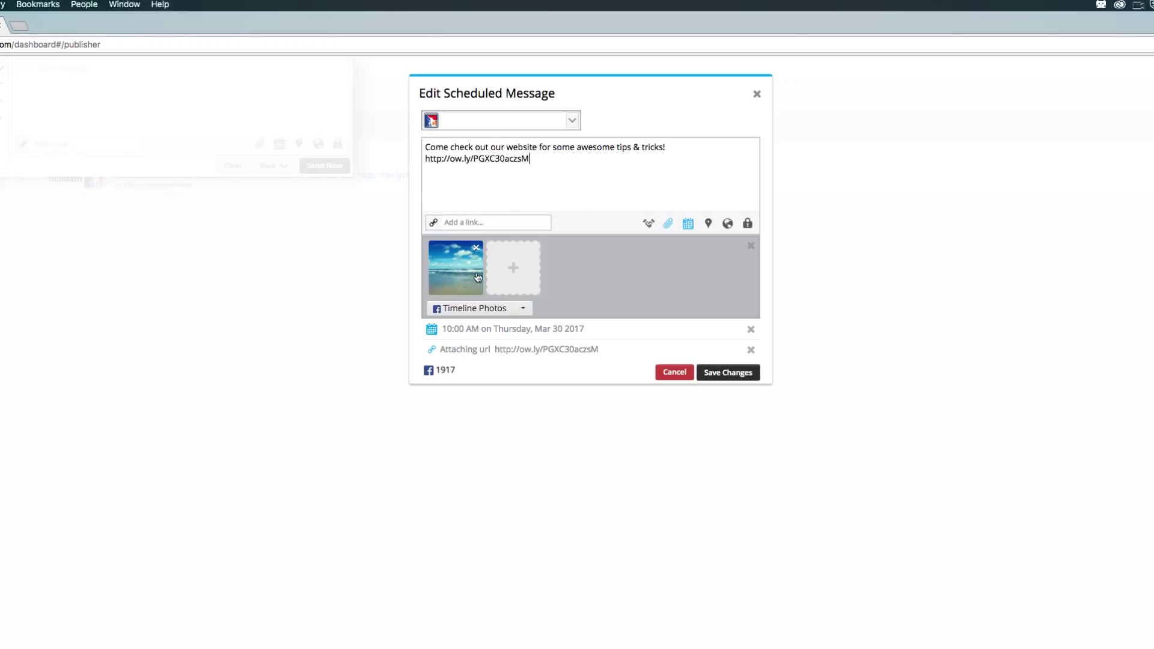
click(523, 309)
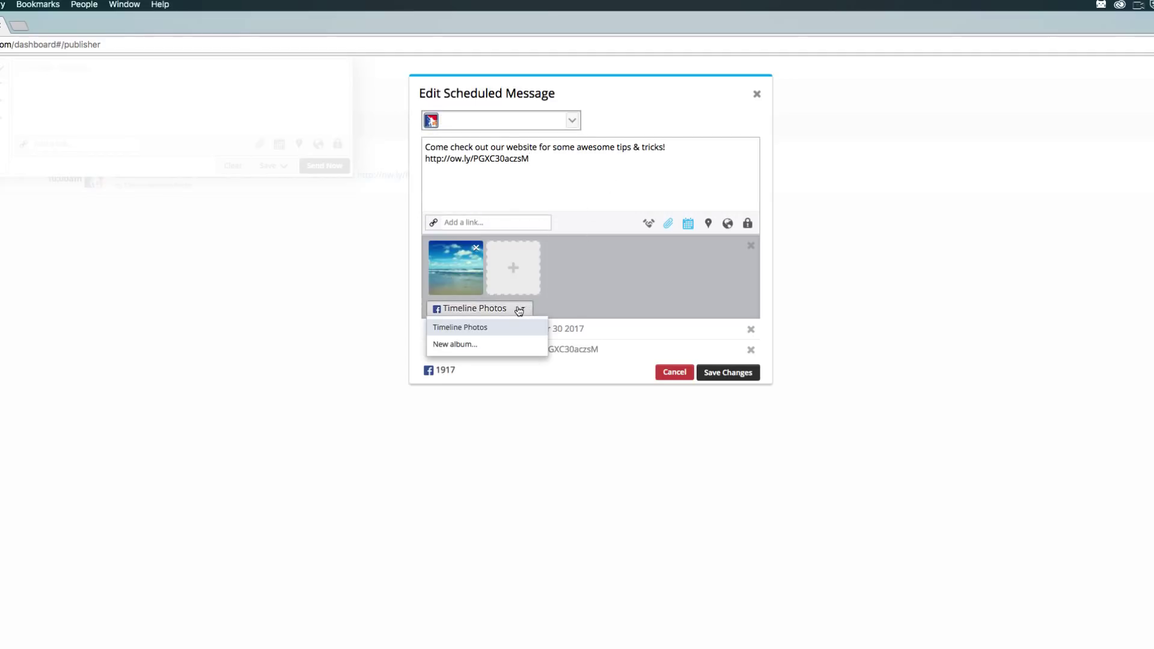
click(505, 311)
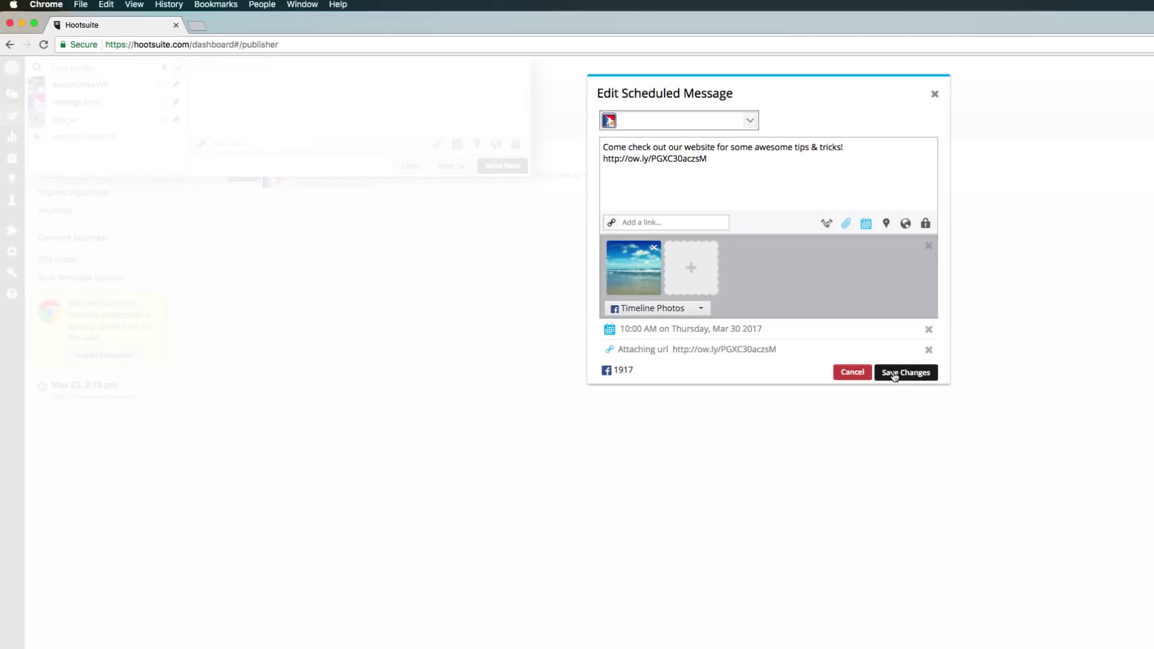
click(895, 375)
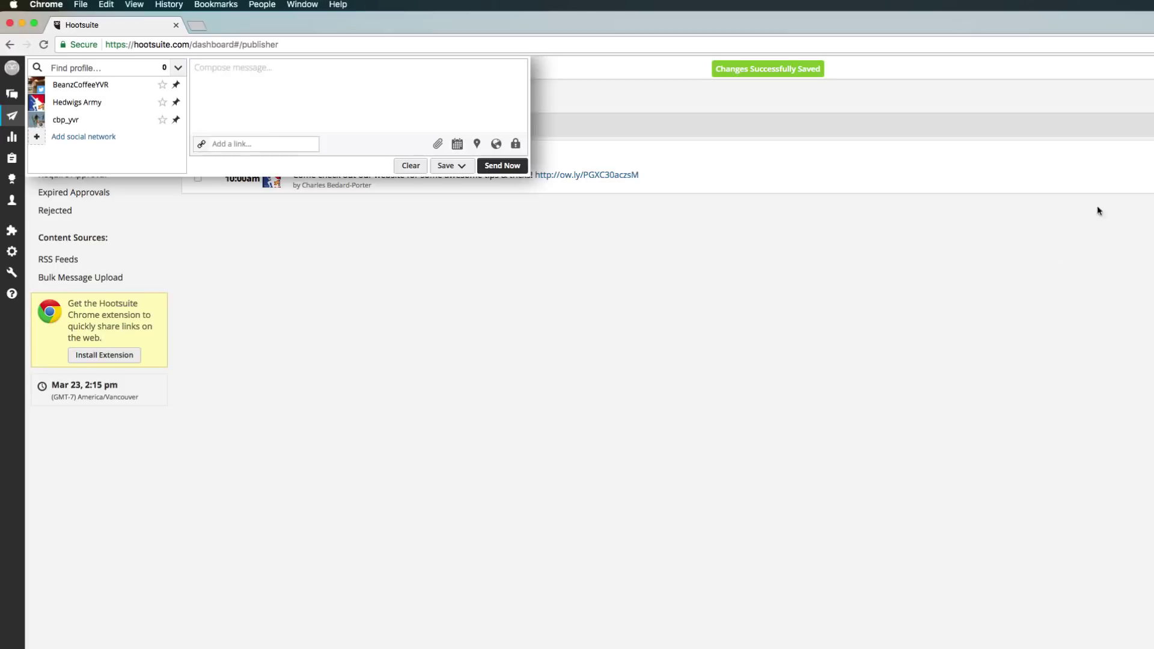
click(1074, 213)
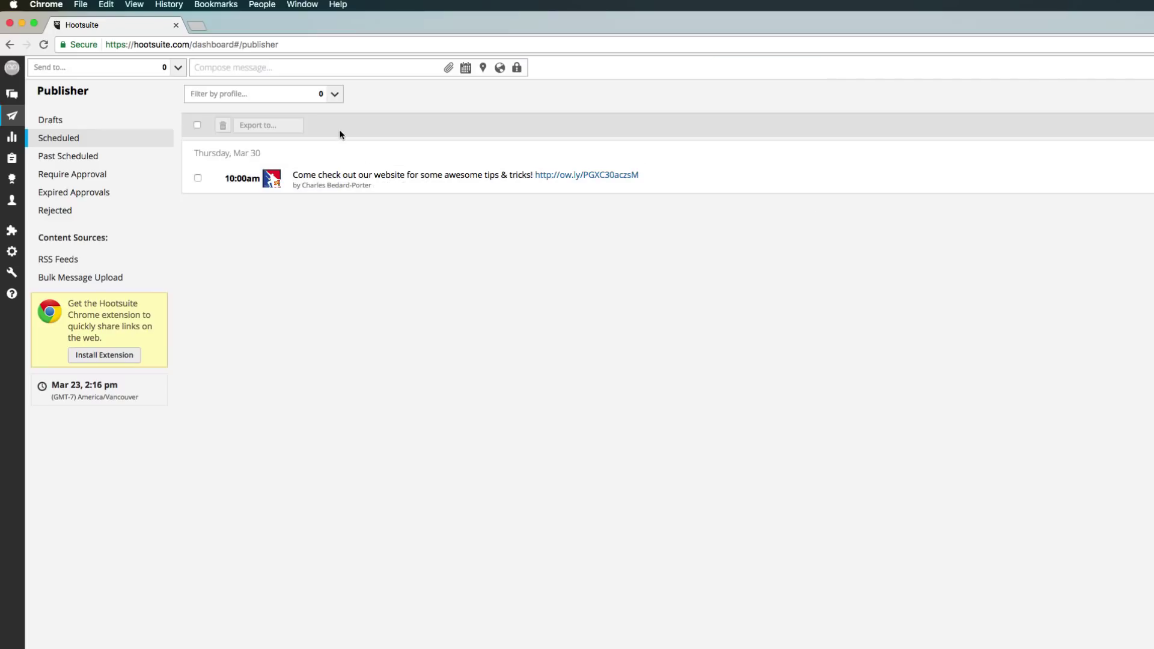
Try then clear the Twitter profile filter, and show Past Scheduled for March 19–25.
click(288, 94)
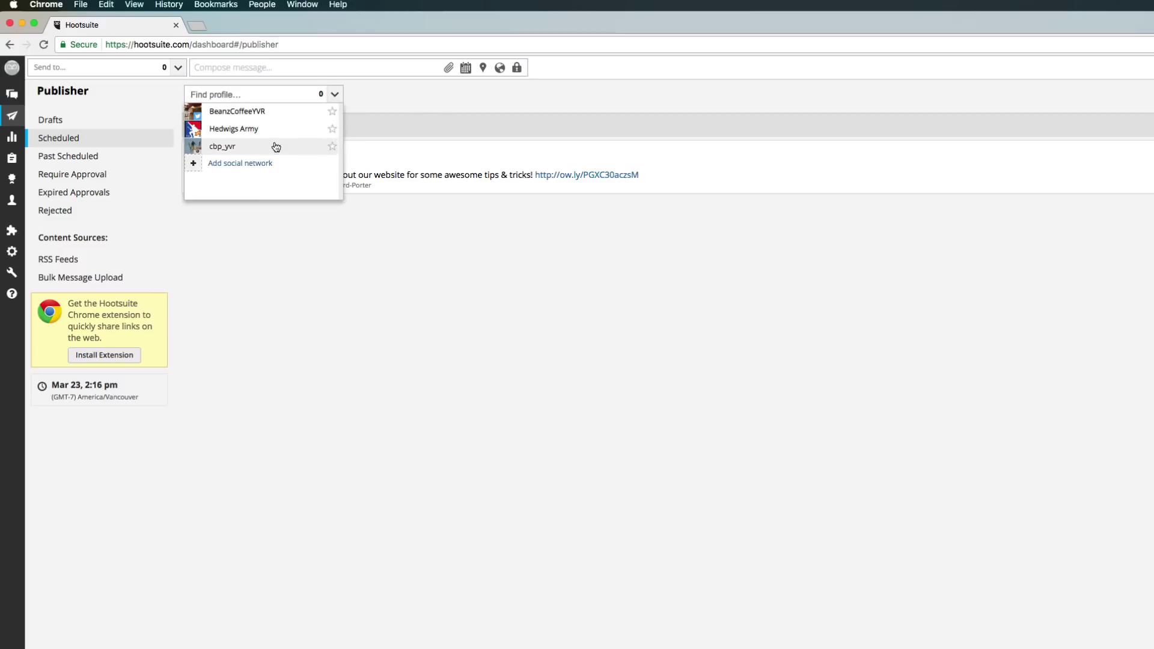
click(270, 114)
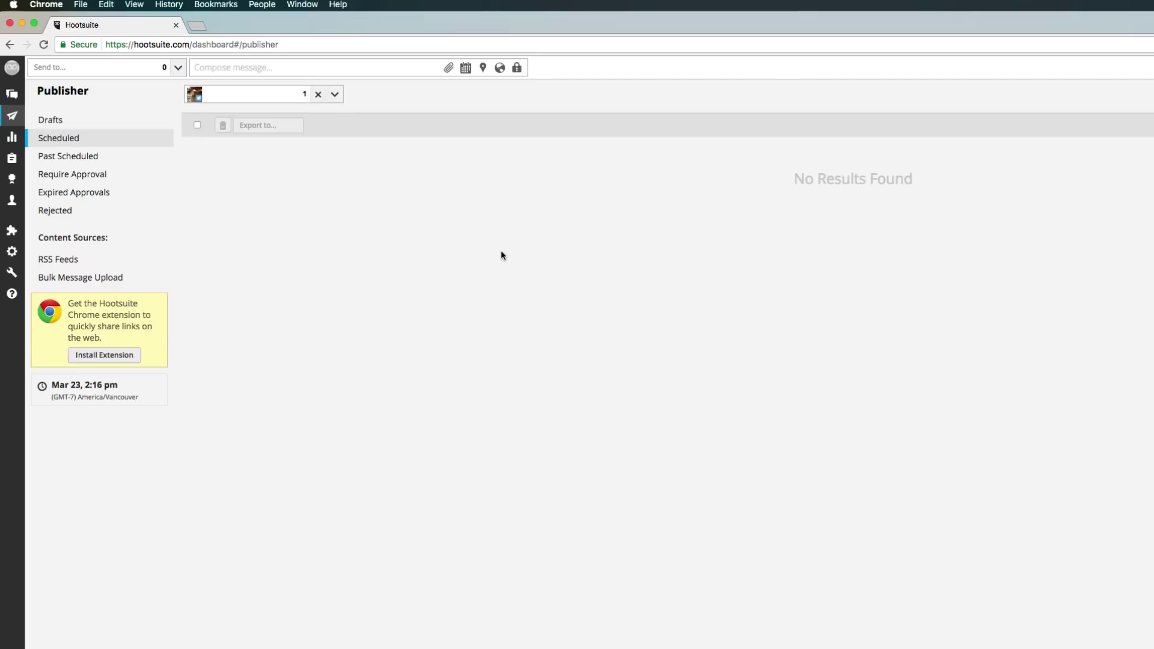
click(334, 93)
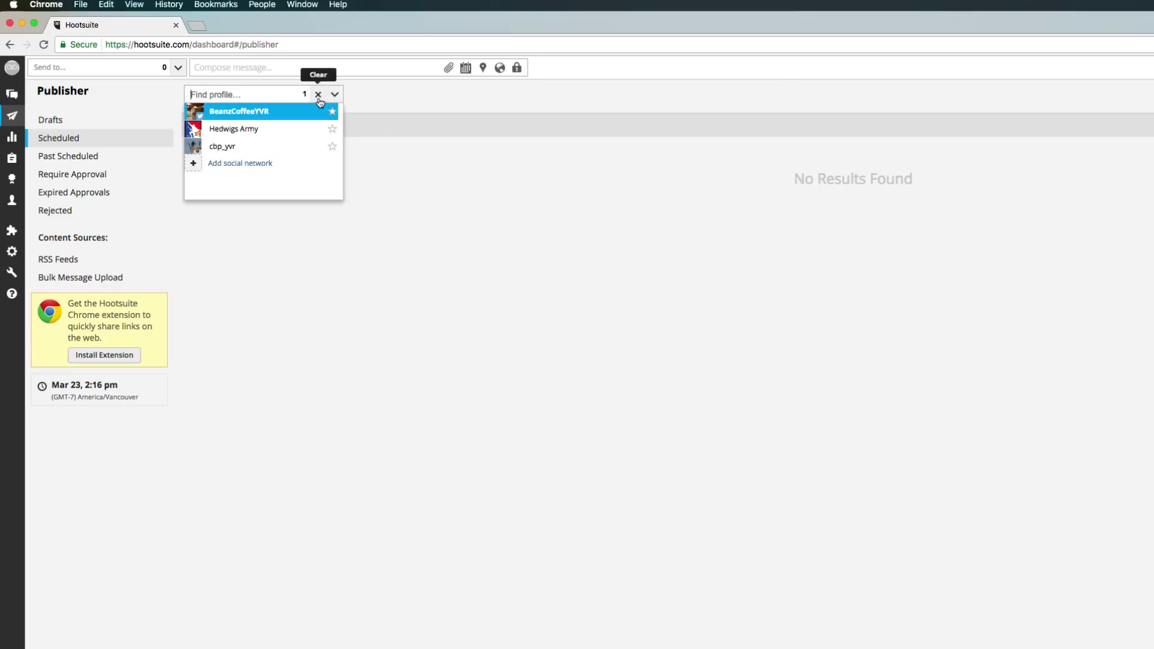
click(409, 94)
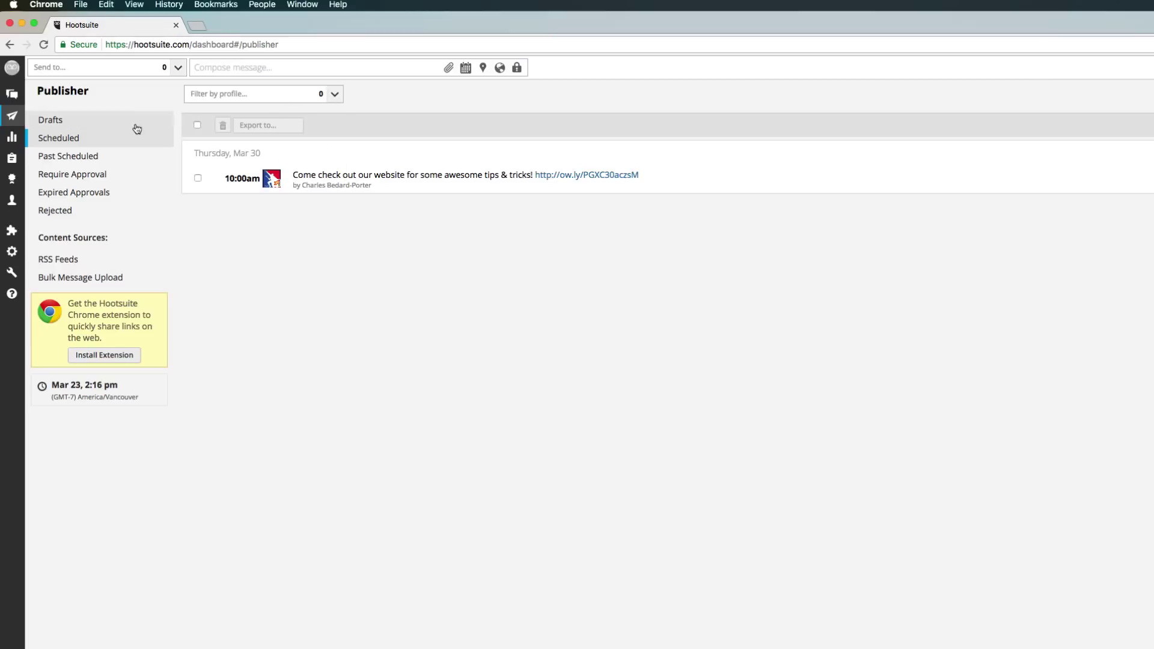
click(96, 158)
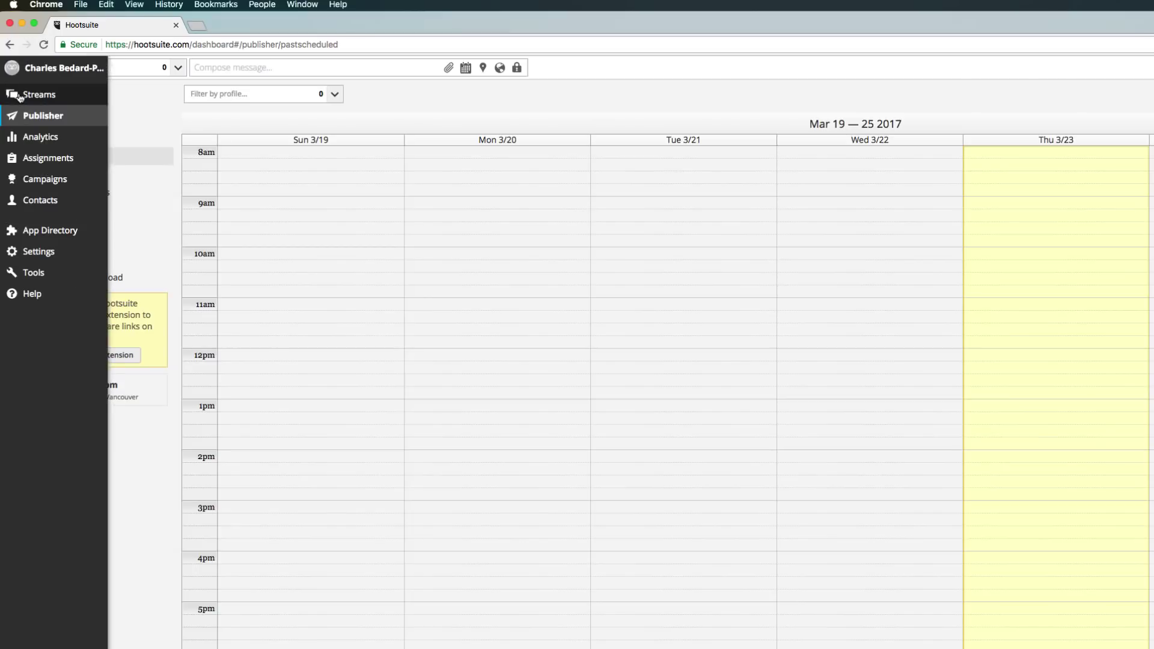
Return to Streams and start a new tab via Browse All Streams.
click(38, 93)
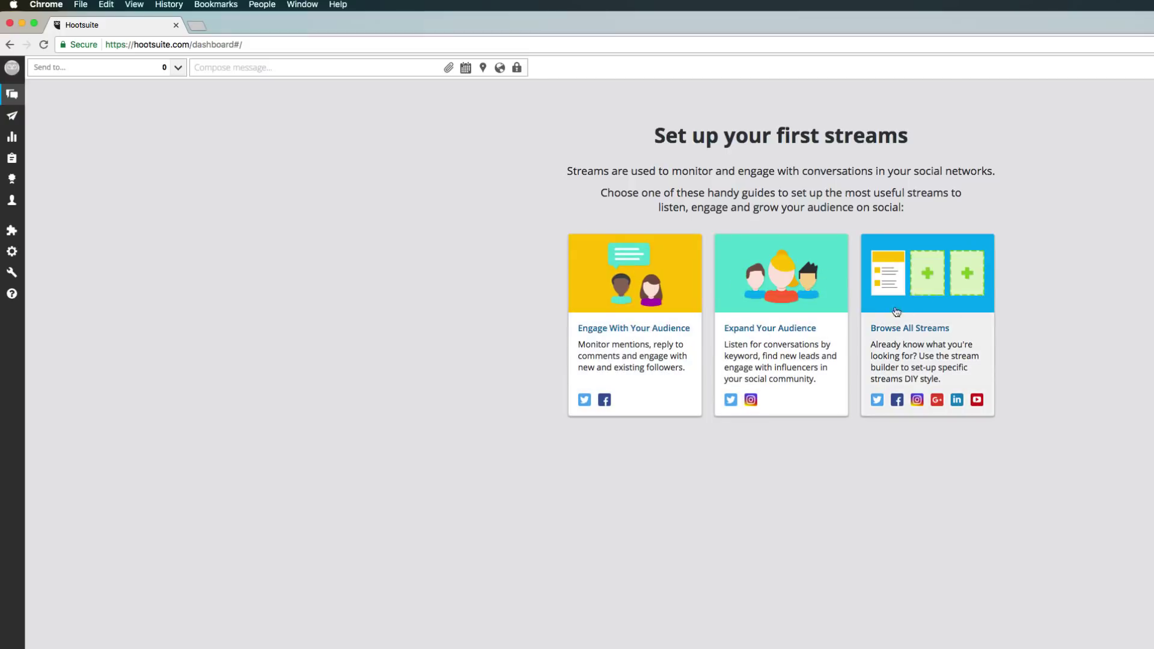
click(920, 351)
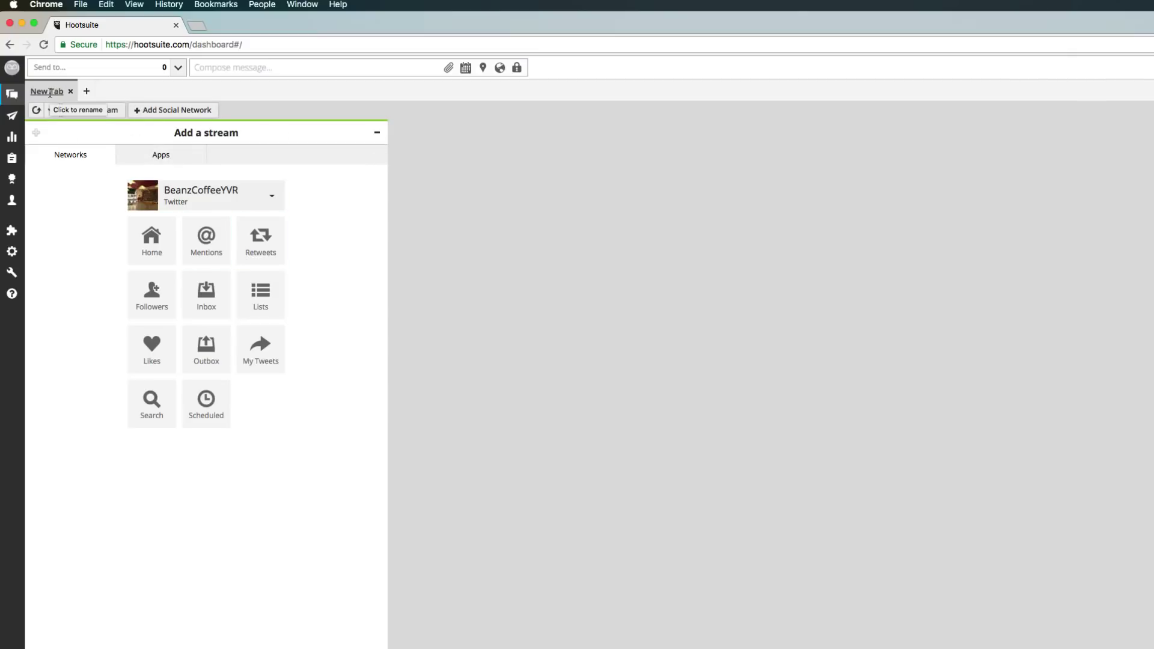
Rename the new tab 'Home Tab' and add a BeanzCoffeeYVR Twitter Mentions stream.
click(50, 92)
text(Home Tab)
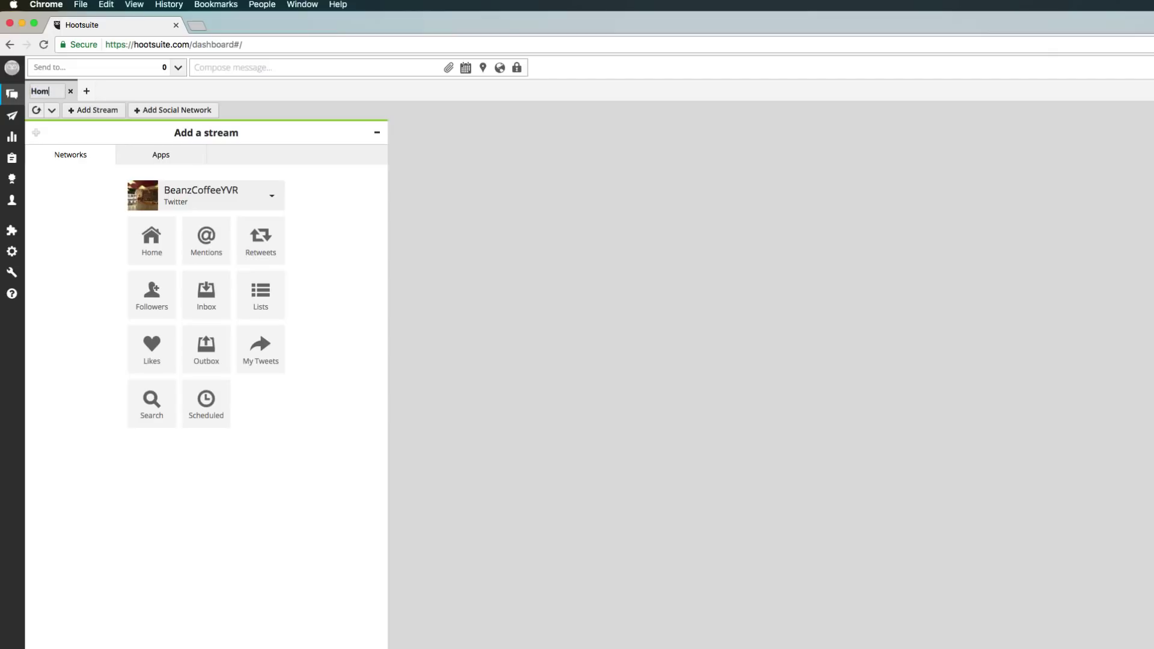
key(Return)
click(262, 204)
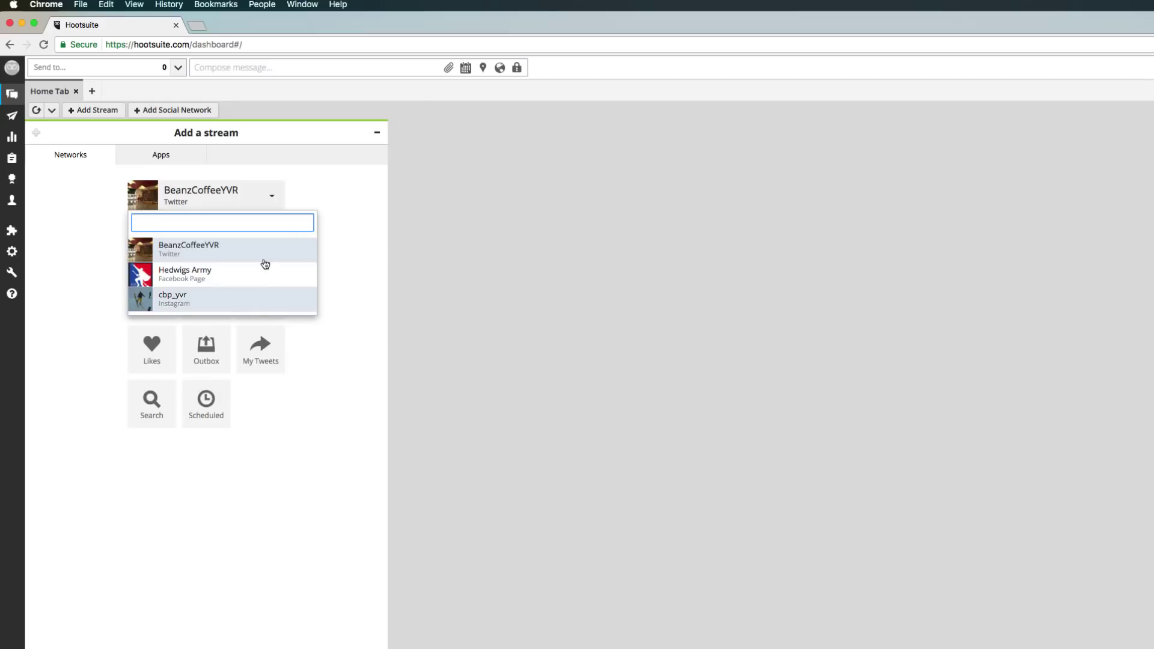
click(301, 200)
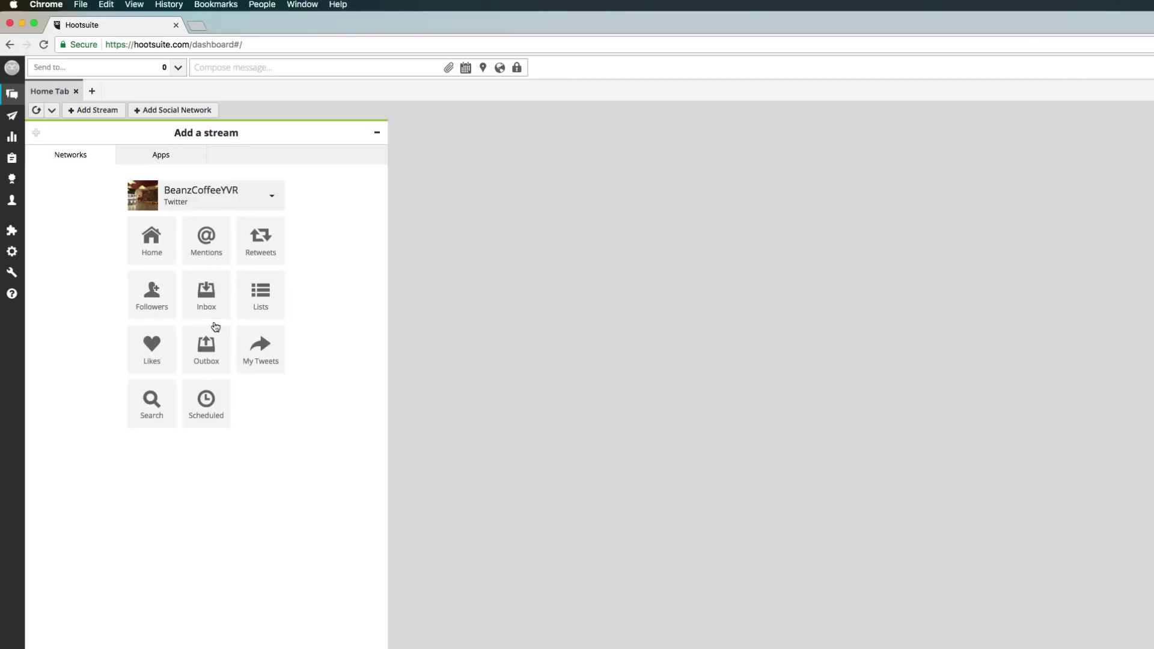
click(217, 258)
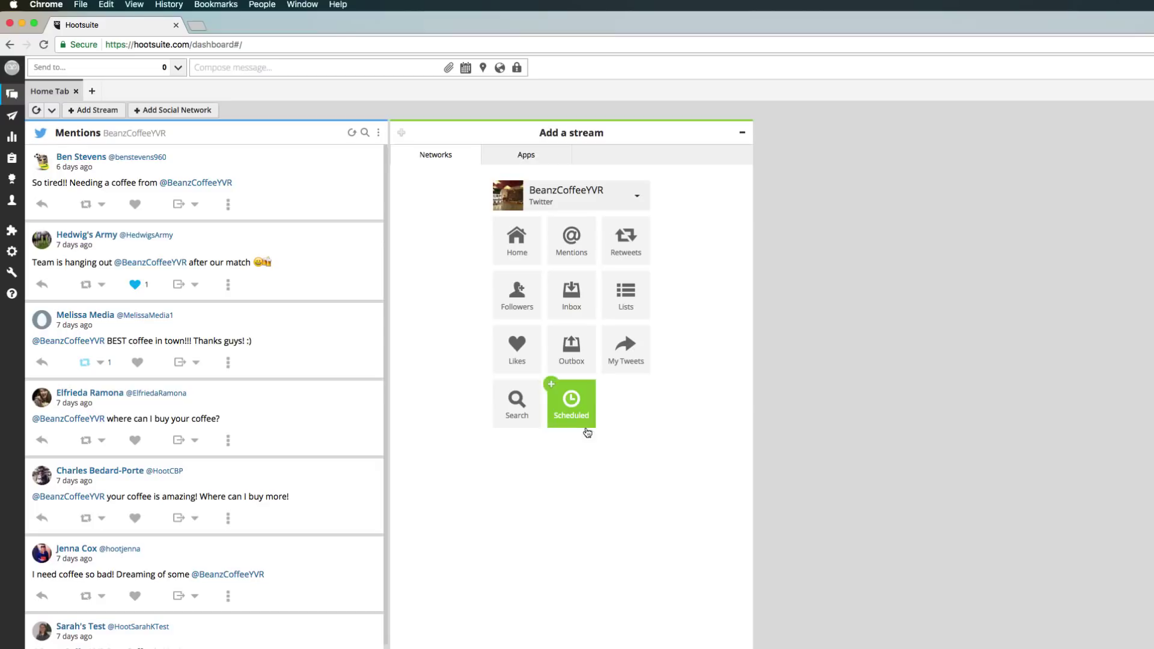
Add a Twitter search stream for '#hootsuite' beside the Mentions stream.
click(514, 406)
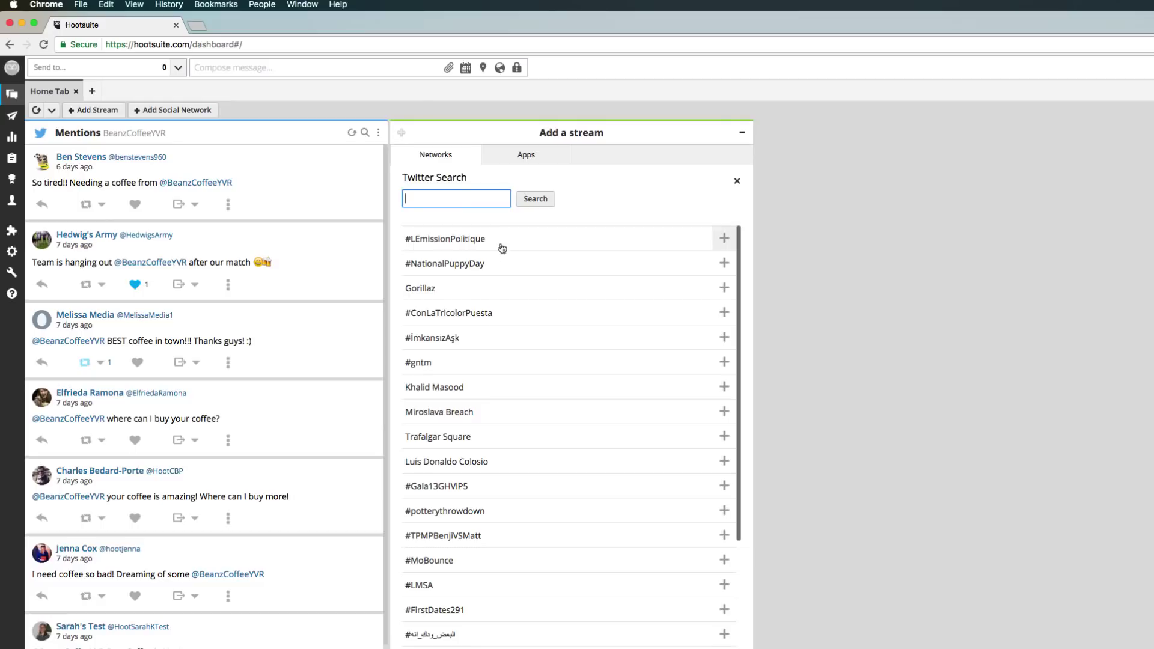
scroll(518, 262, down, 3)
scroll(518, 262, down, 3)
scroll(518, 261, down, 2)
scroll(518, 261, up, 3)
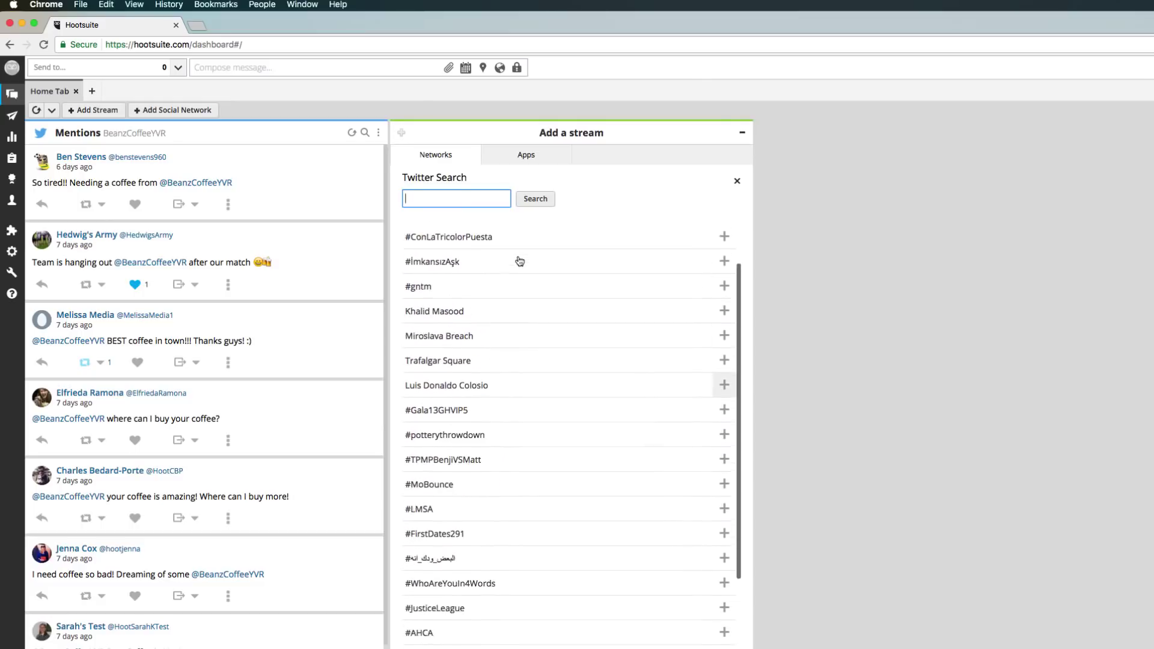
scroll(519, 262, up, 3)
click(463, 199)
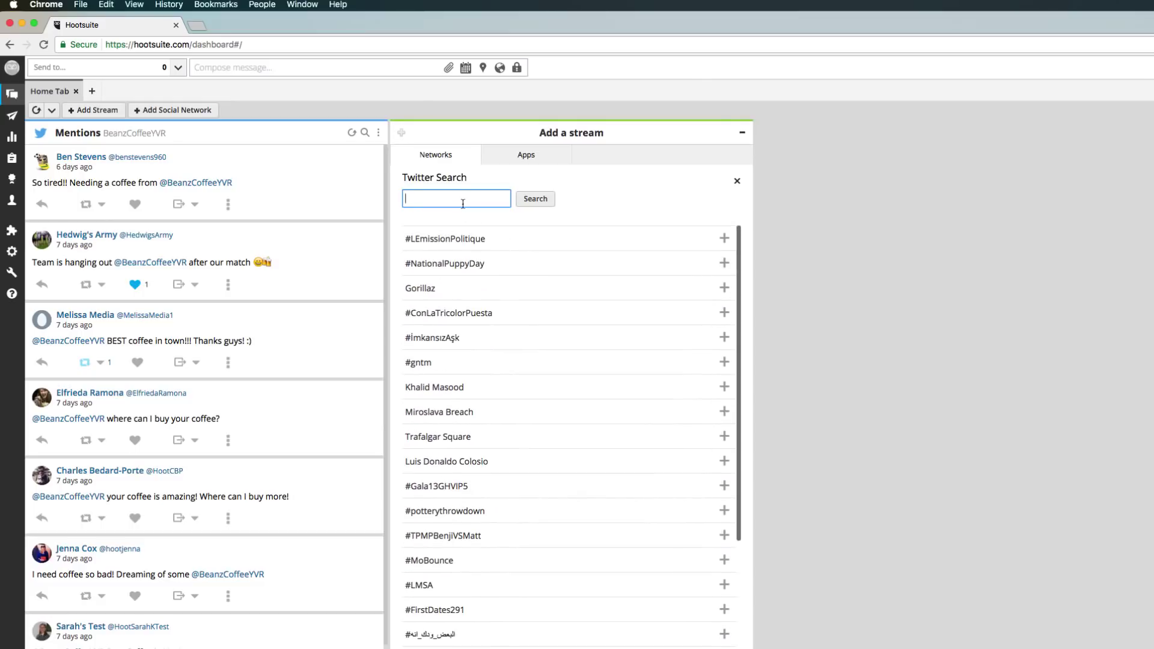
text(#ho)
text(otsuite)
click(535, 198)
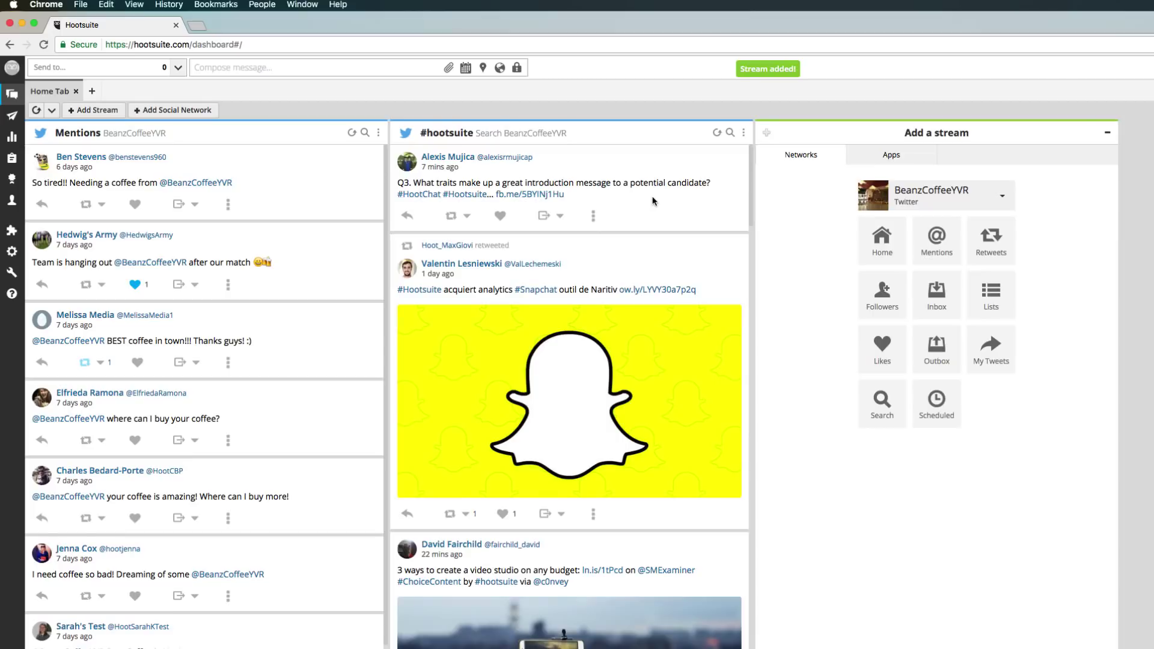
scroll(632, 252, down, 5)
scroll(623, 294, down, 5)
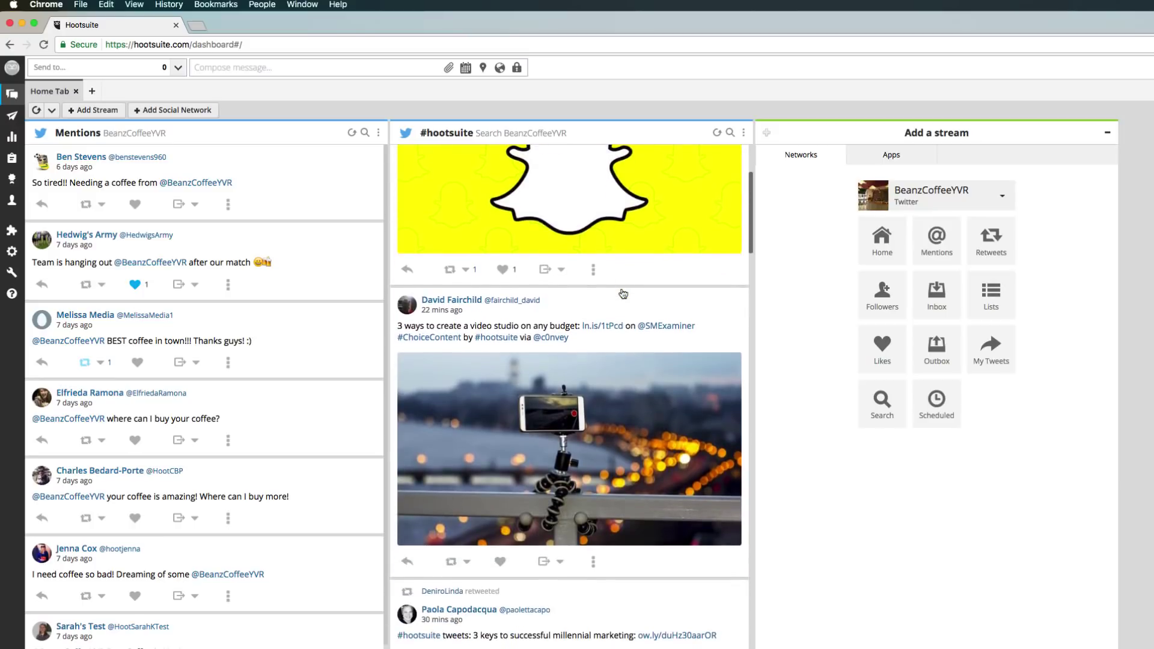
scroll(622, 294, down, 4)
scroll(623, 294, down, 4)
scroll(623, 294, down, 3)
scroll(622, 294, down, 3)
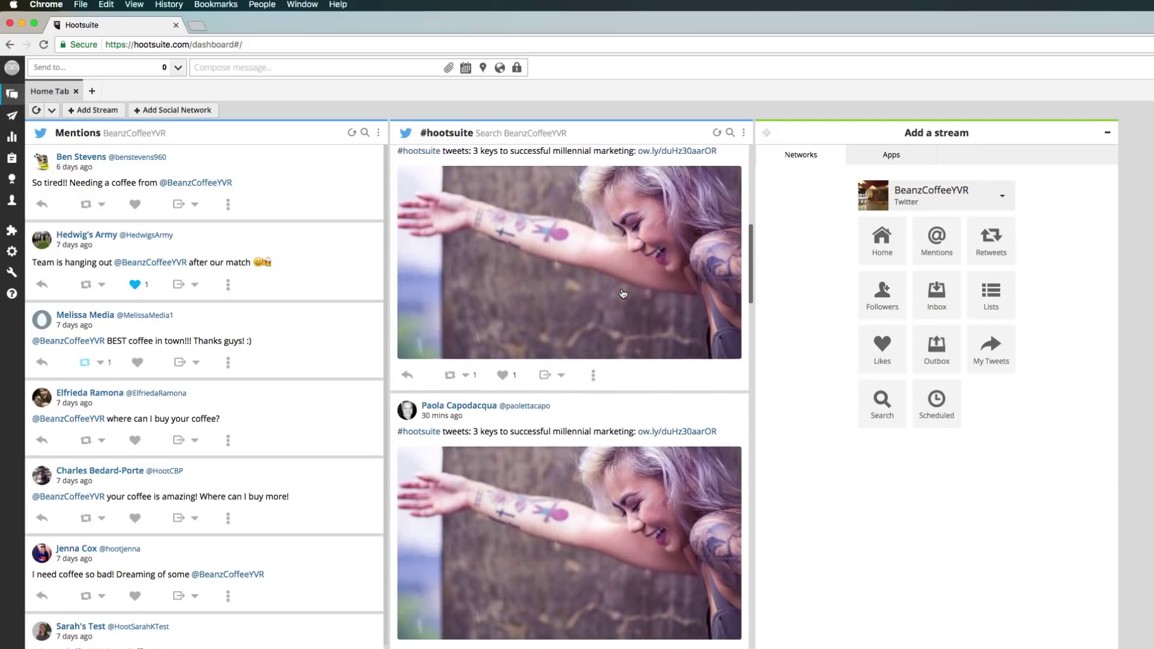
scroll(622, 294, down, 5)
scroll(622, 294, down, 4)
scroll(537, 293, up, 5)
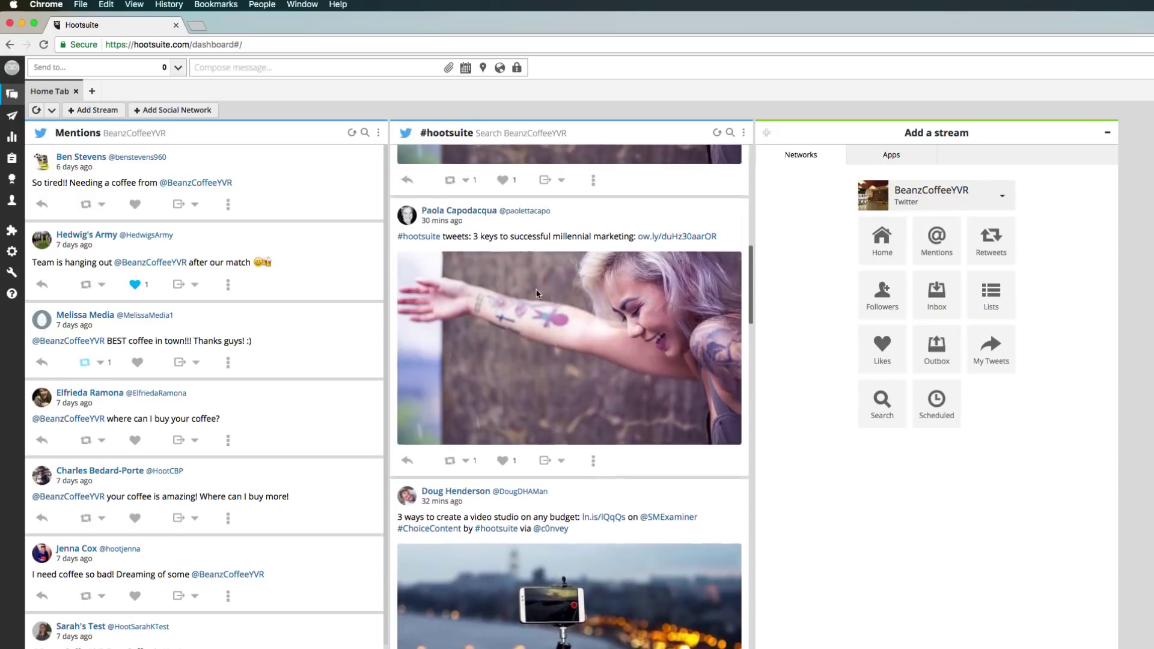
scroll(537, 292, up, 5)
scroll(537, 292, up, 5)
scroll(537, 292, up, 2)
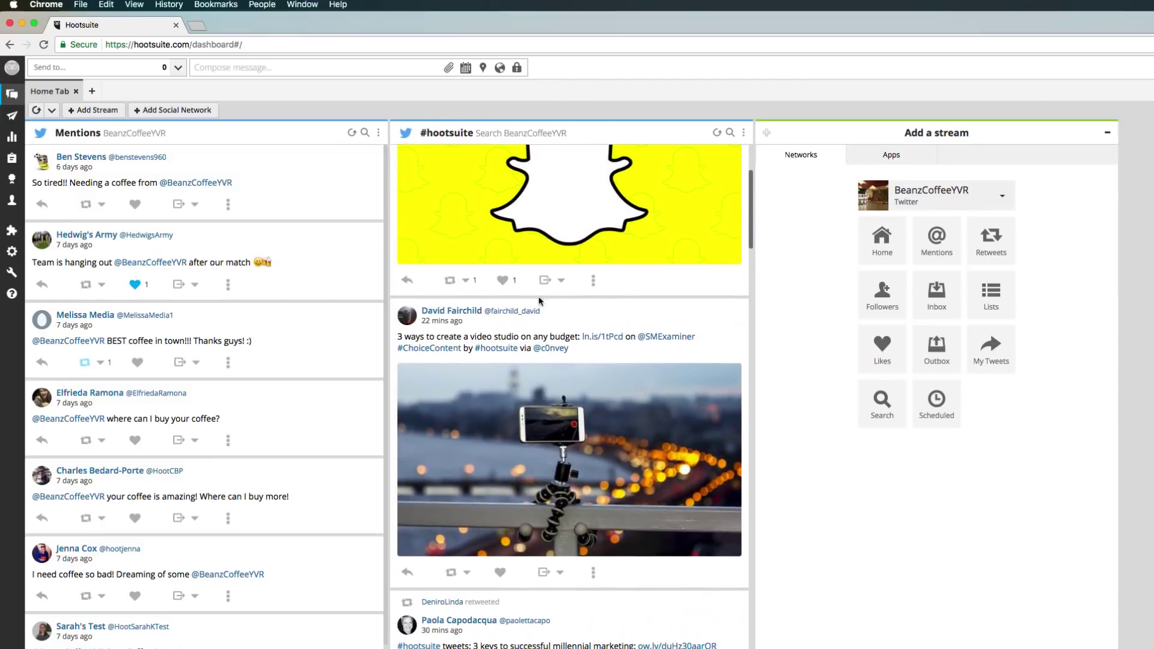
scroll(539, 300, up, 5)
scroll(540, 300, up, 4)
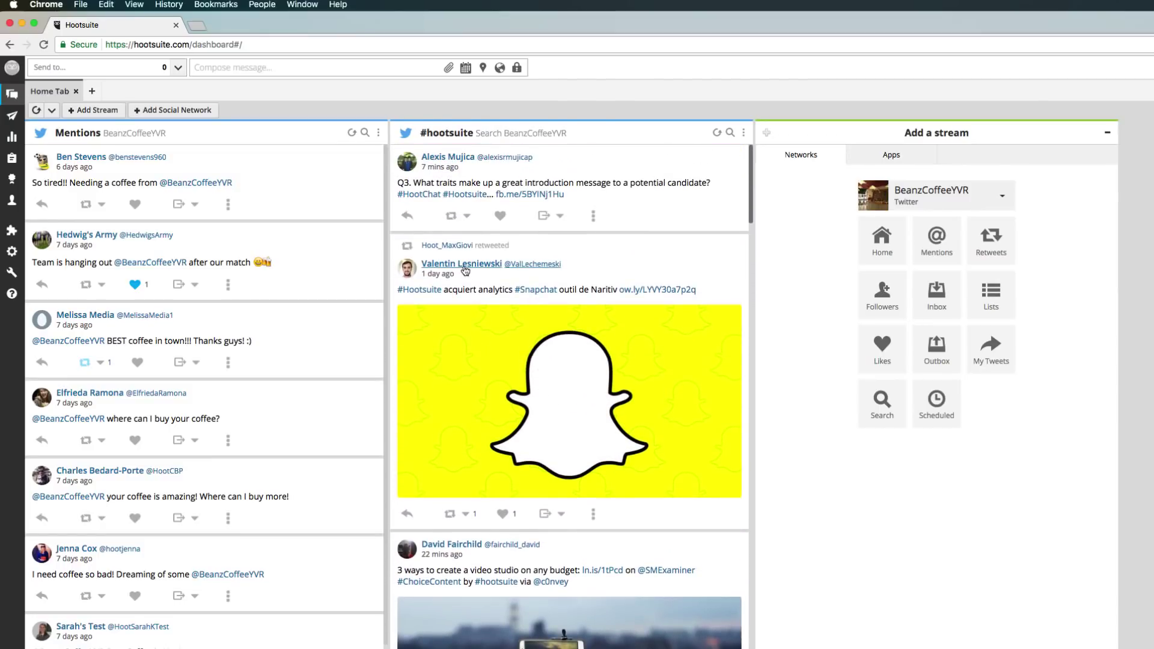
click(143, 237)
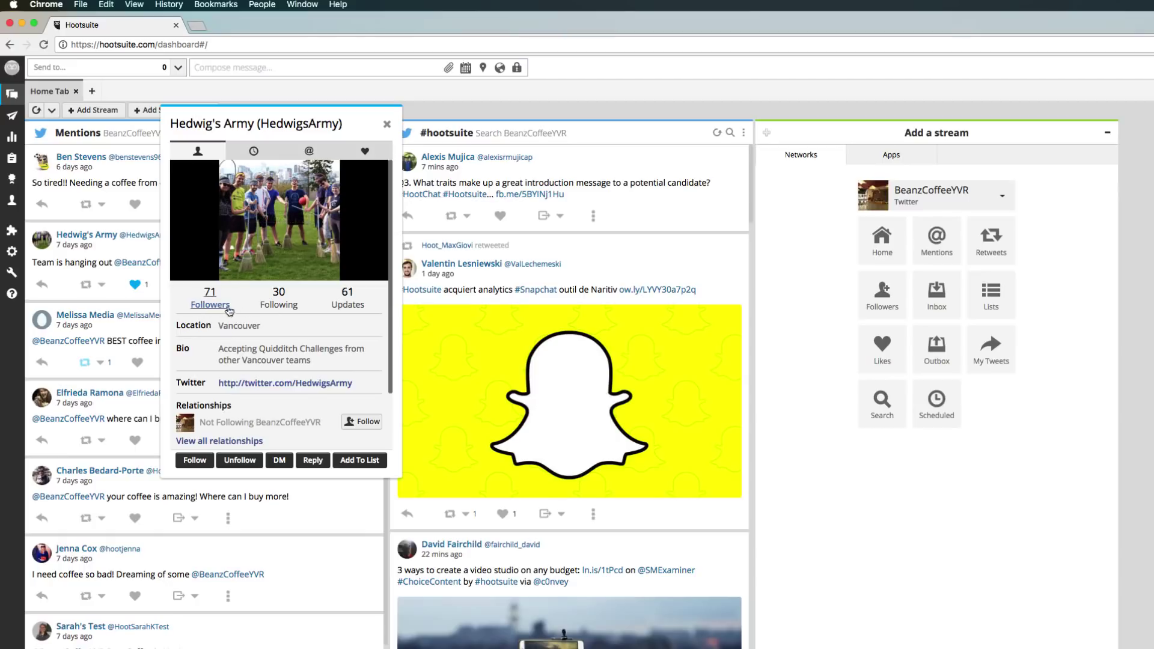
drag(219, 348, 364, 359)
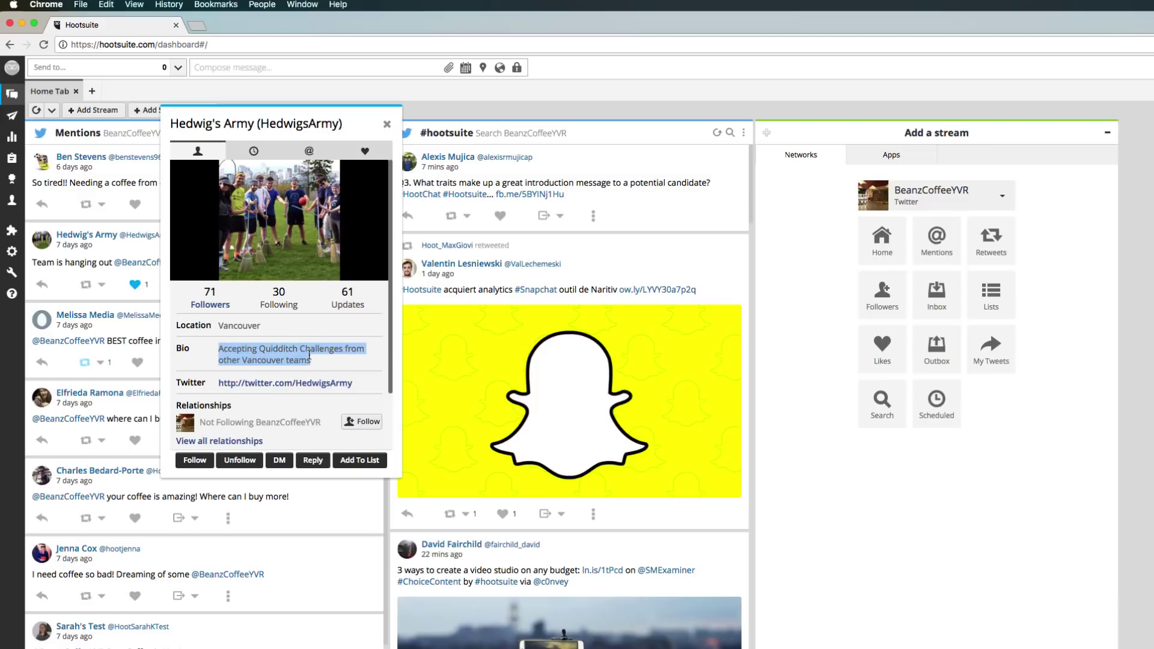
click(284, 404)
scroll(285, 404, down, 2)
scroll(285, 400, down, 1)
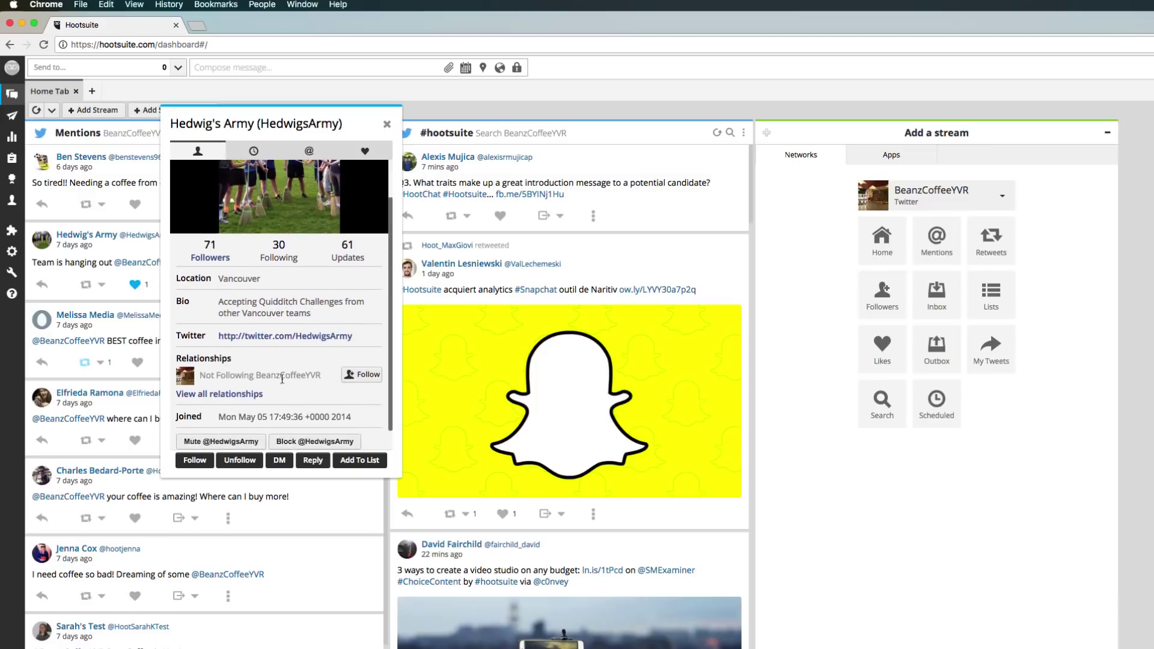
scroll(299, 377, down, 2)
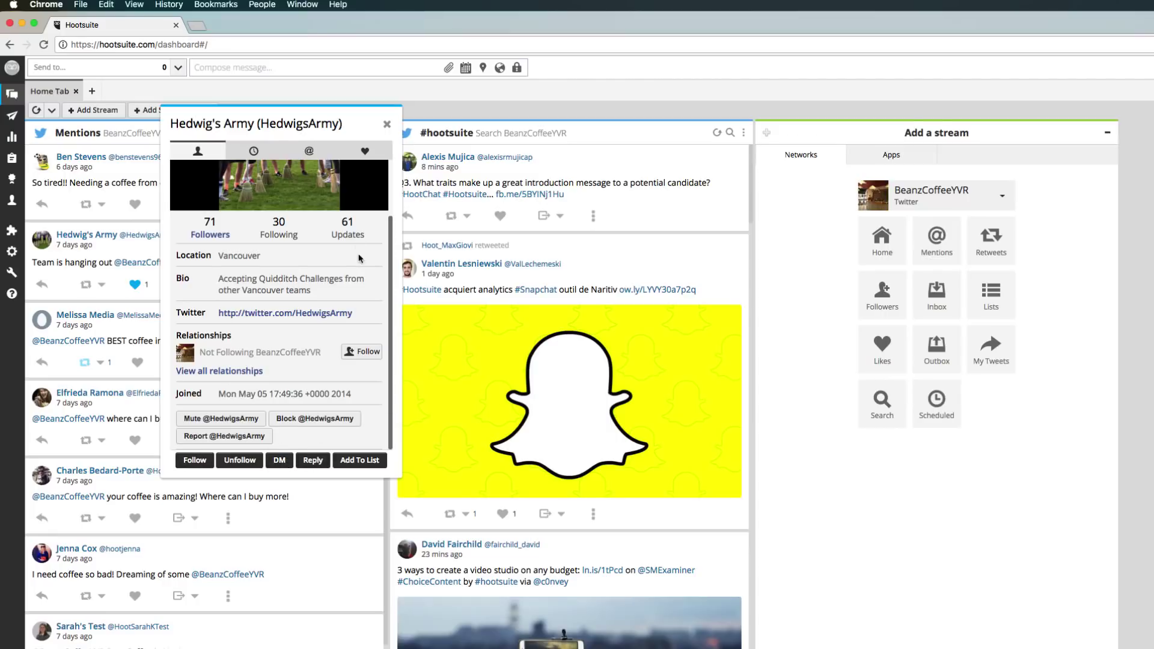
click(254, 151)
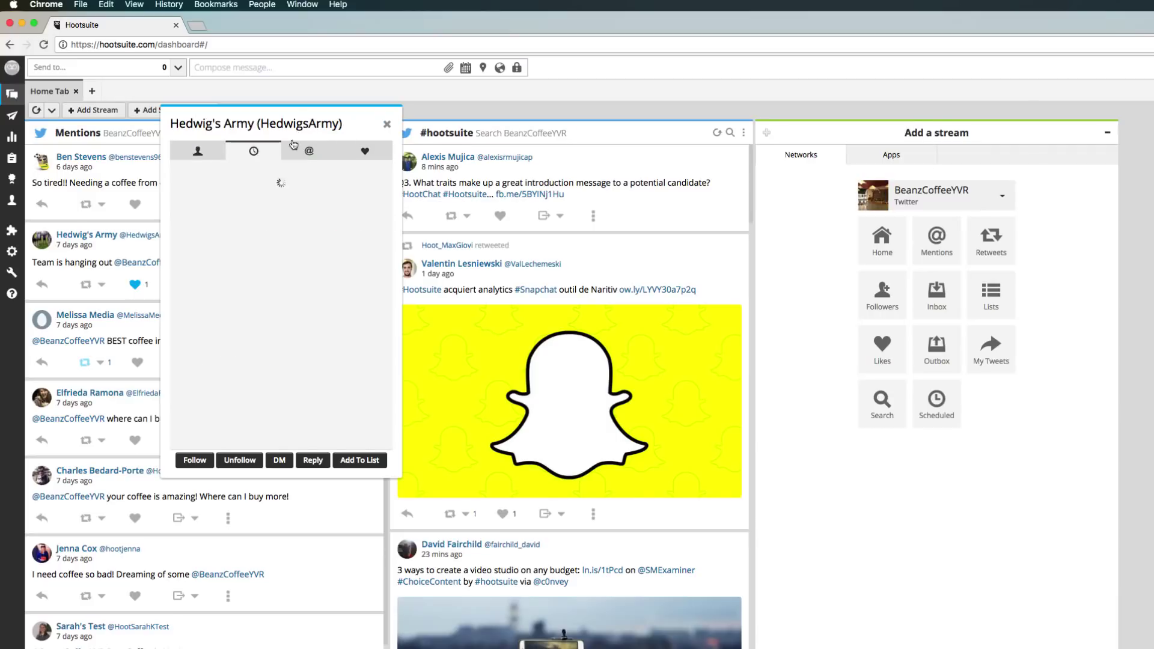
click(385, 125)
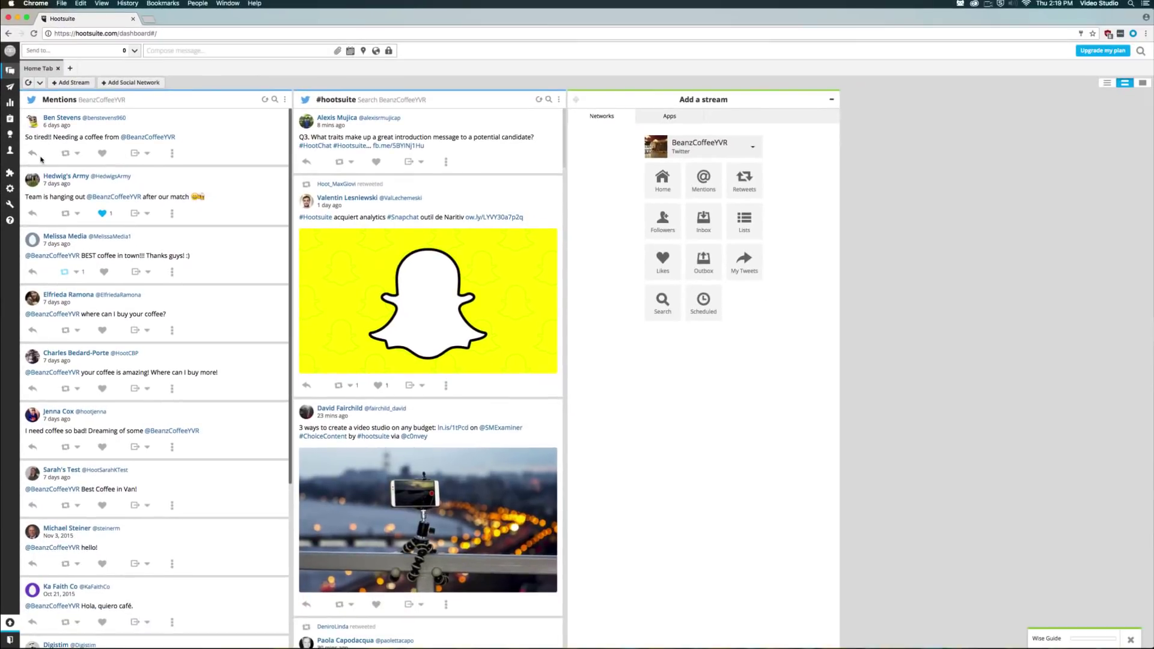
click(35, 154)
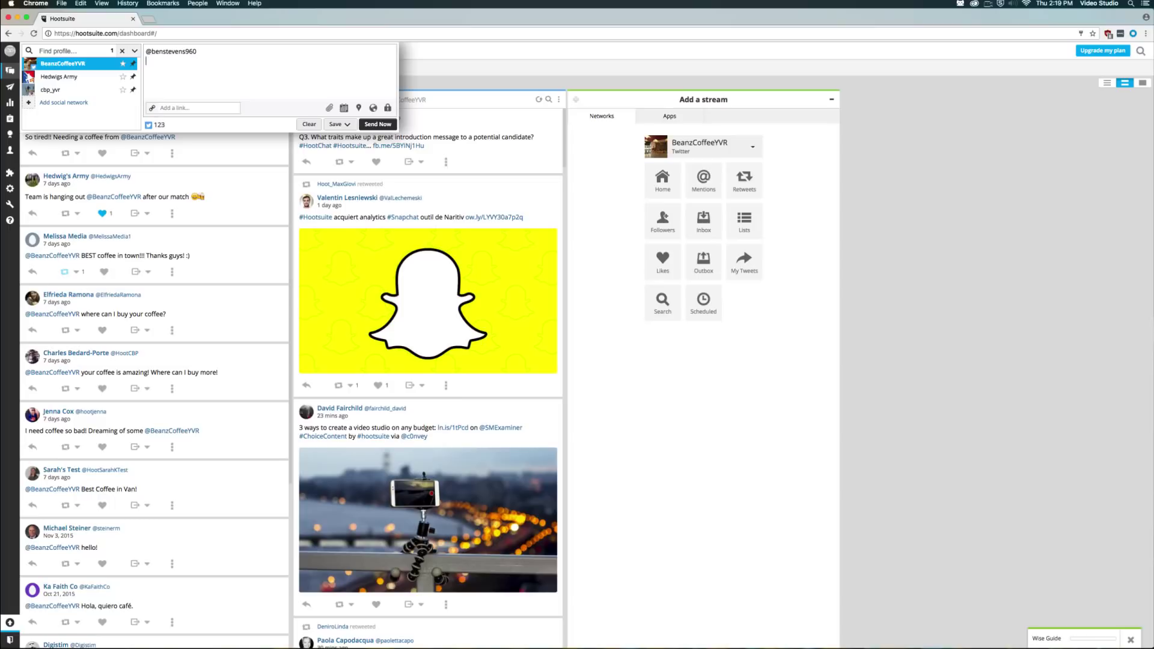
text(ham)
text( you for r)
text(eaching out!)
text( check)
text( out our st)
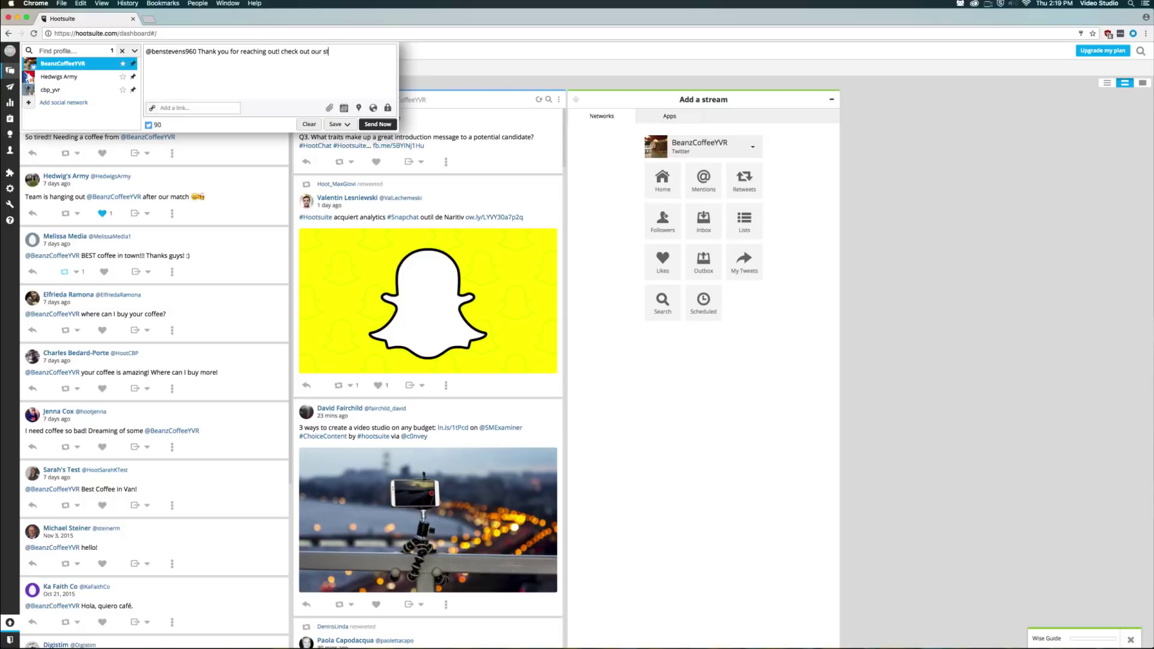
text(ores.)
click(377, 124)
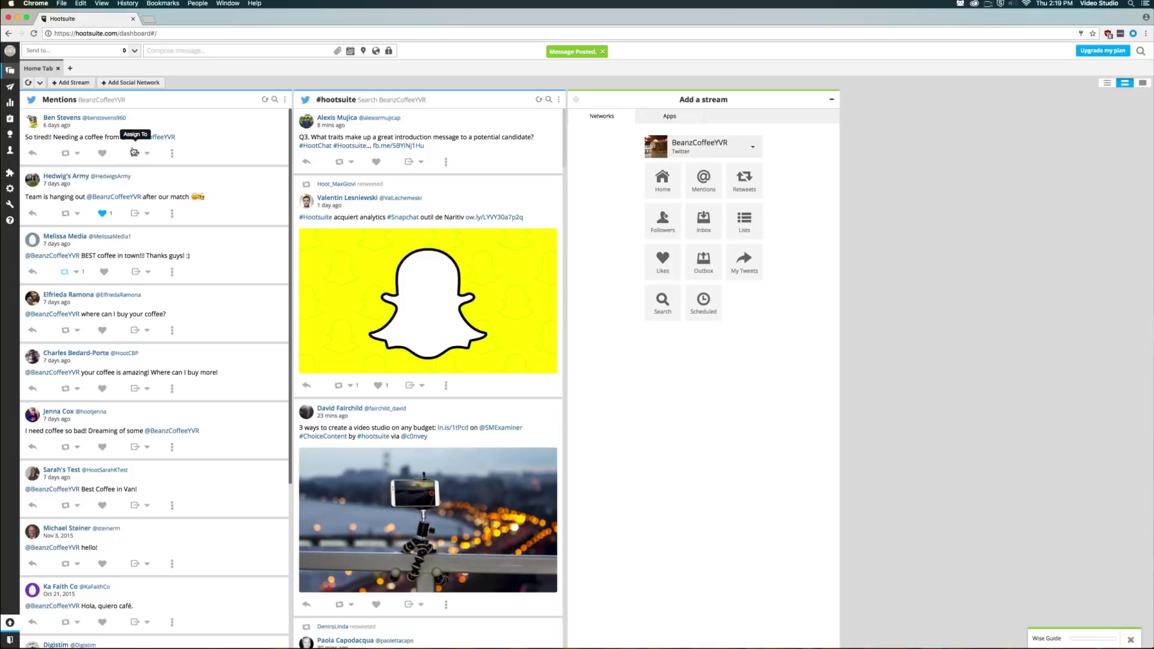
click(103, 153)
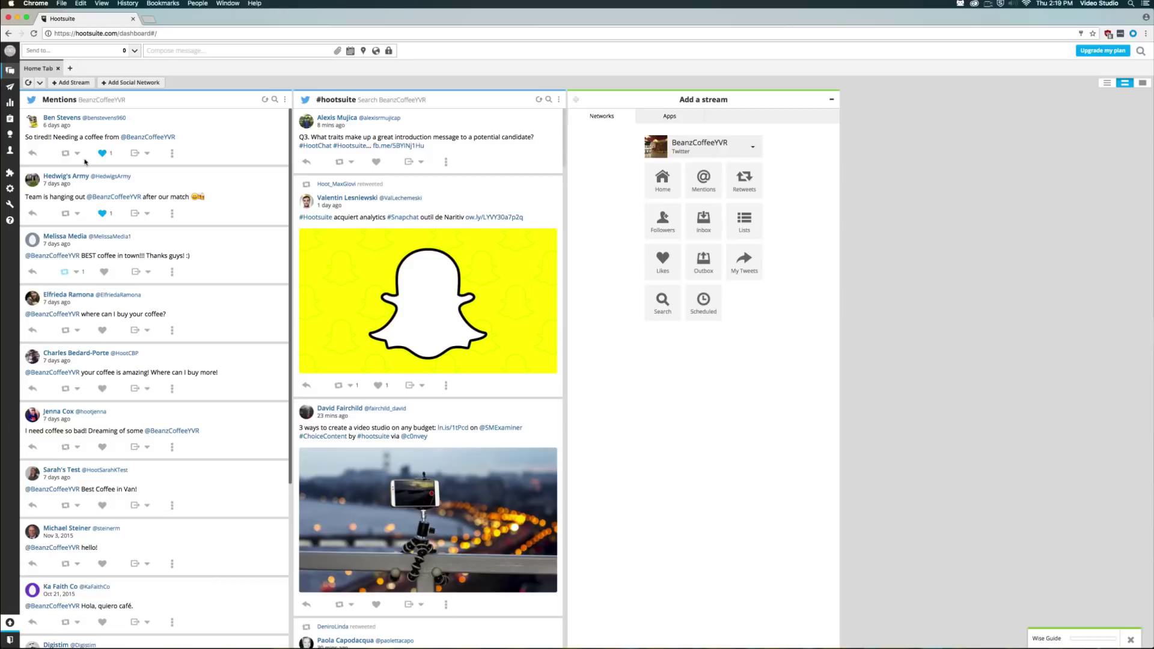
click(66, 154)
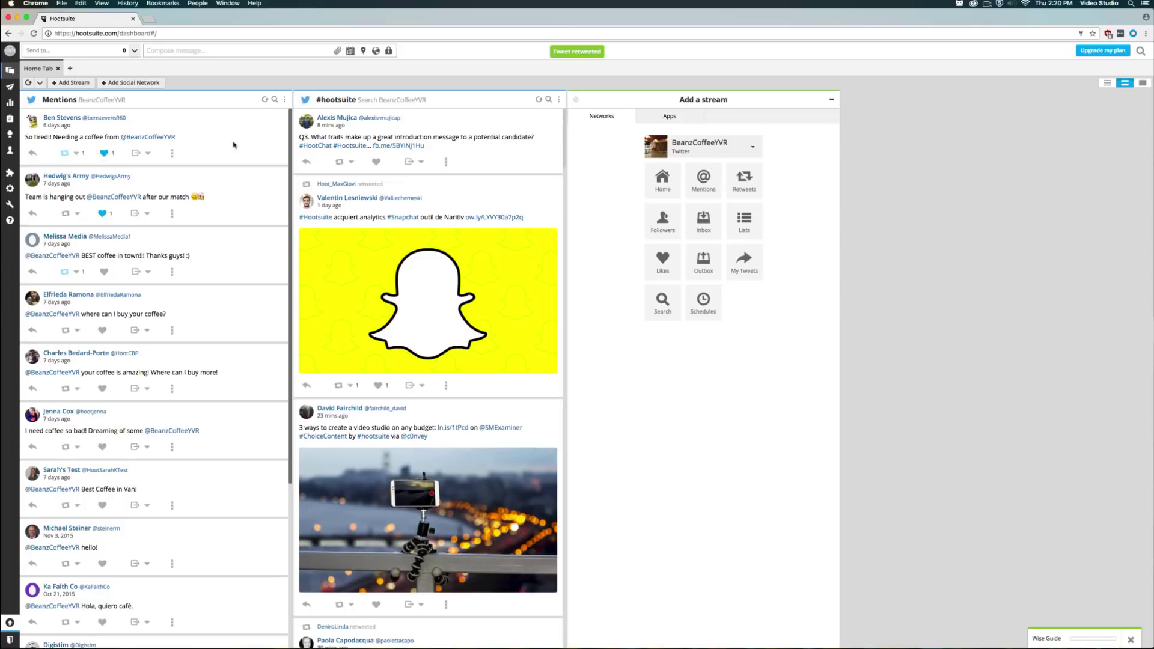
Add the Hedwigs Army Facebook page's Timeline and Activity streams.
click(722, 149)
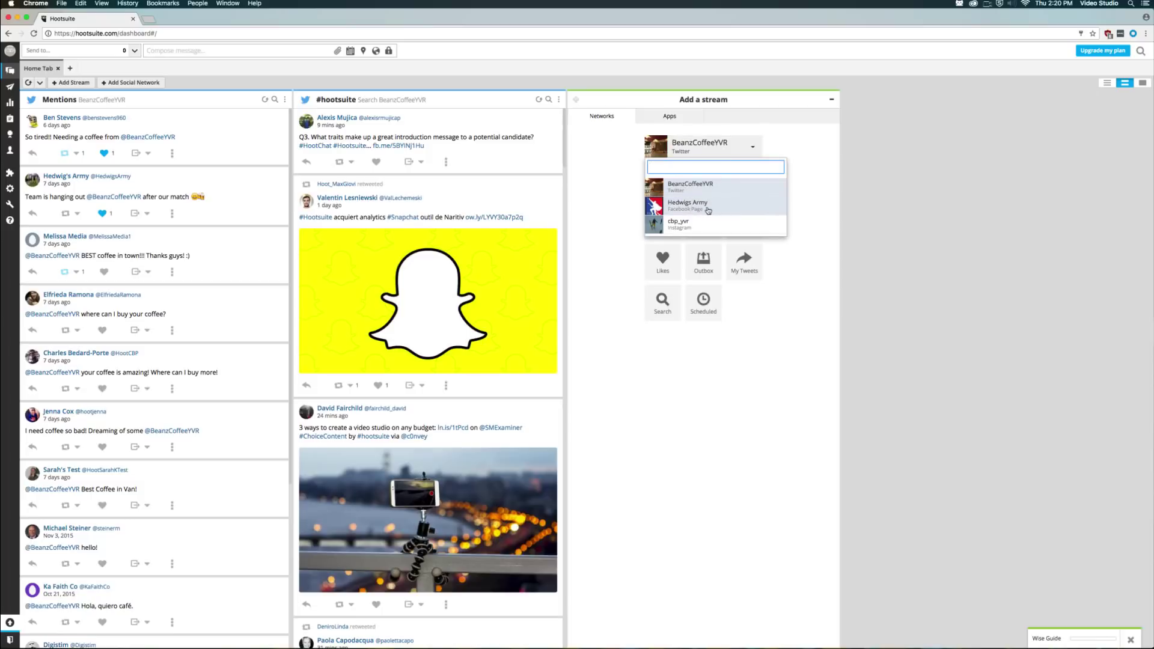
click(691, 207)
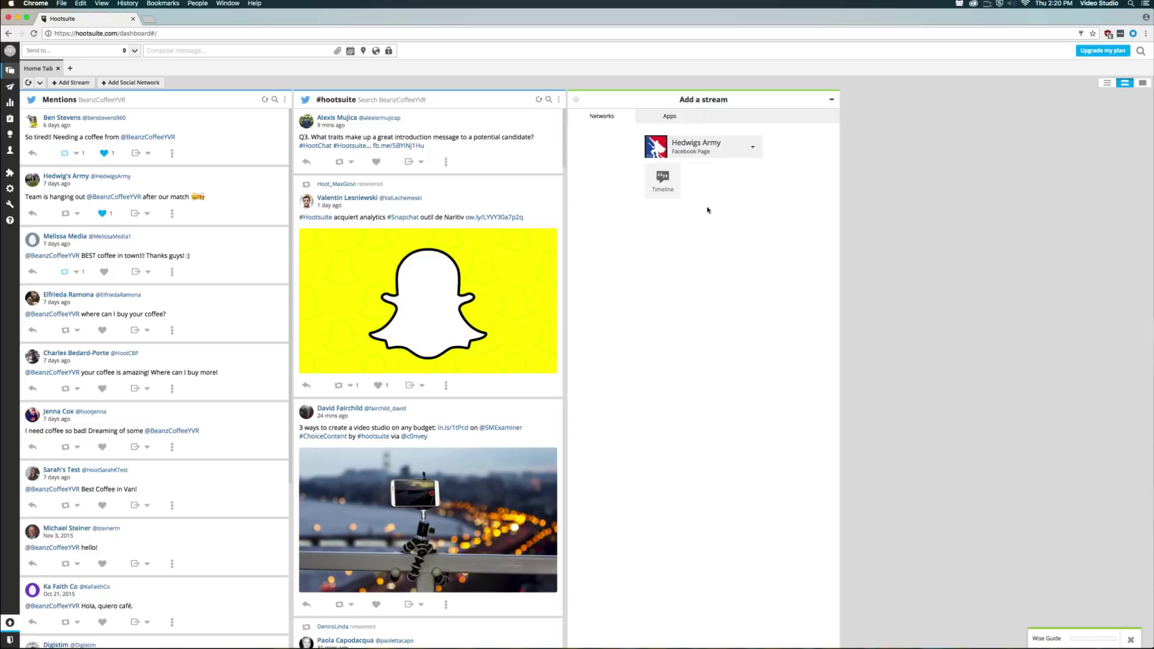
click(674, 192)
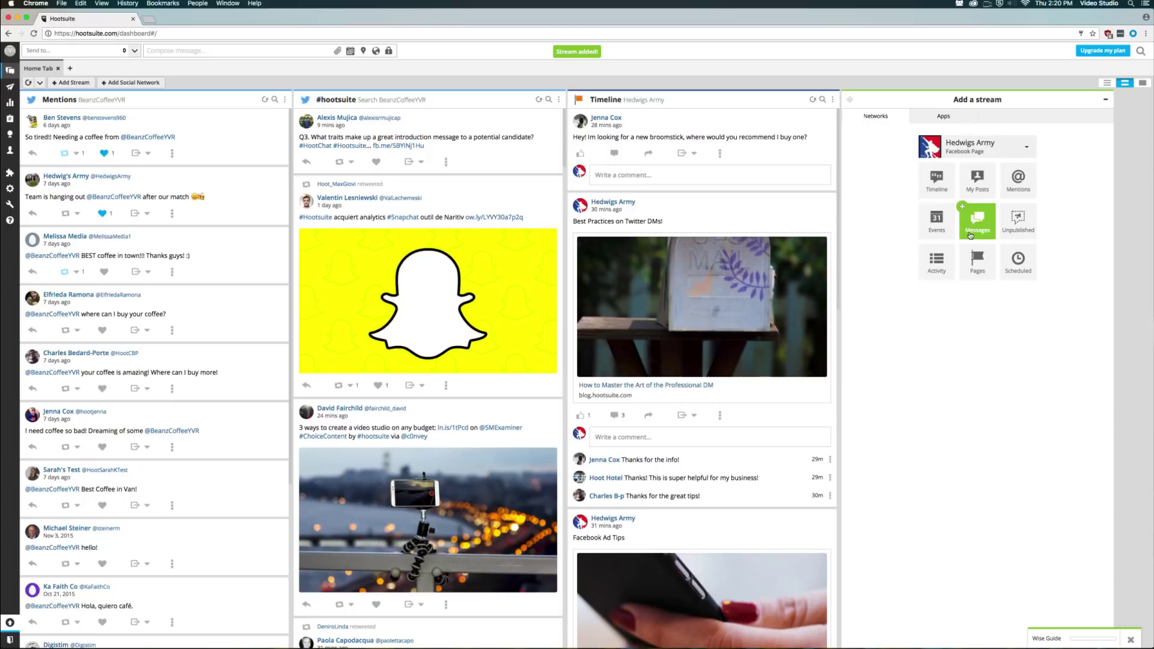
click(935, 261)
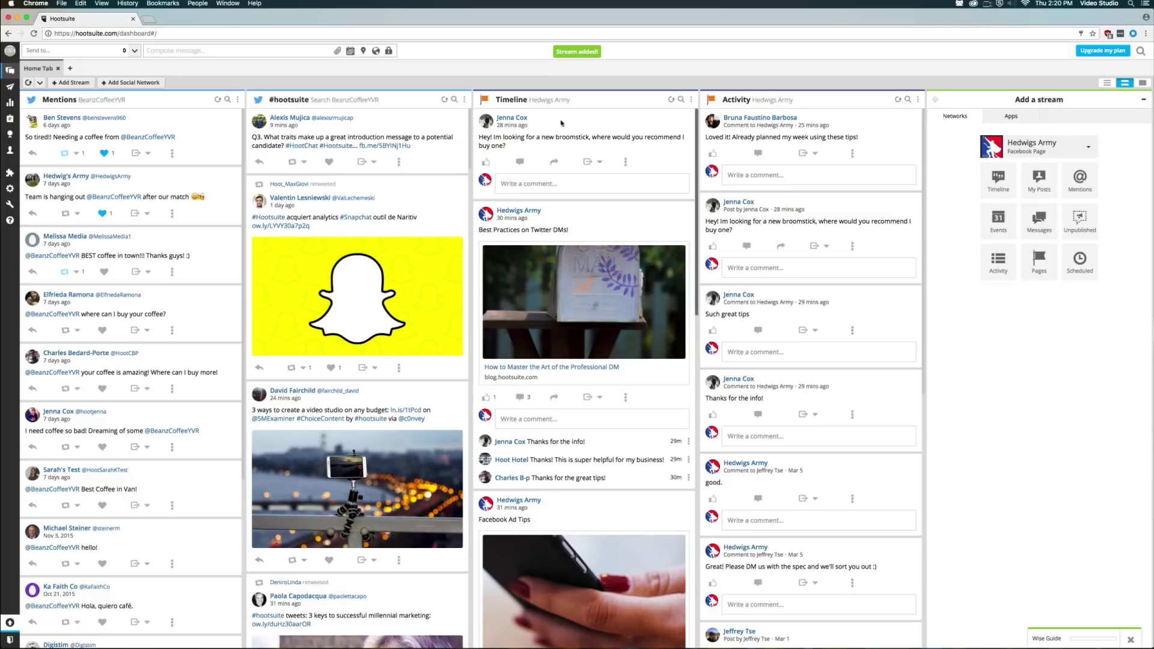
click(512, 118)
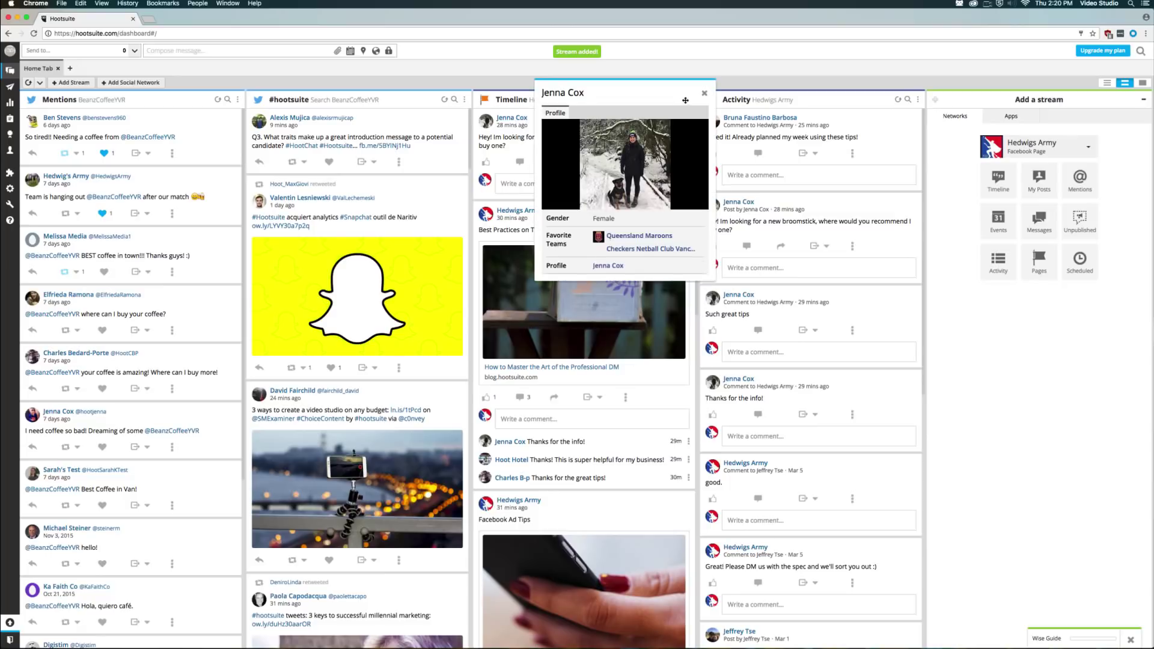
click(705, 93)
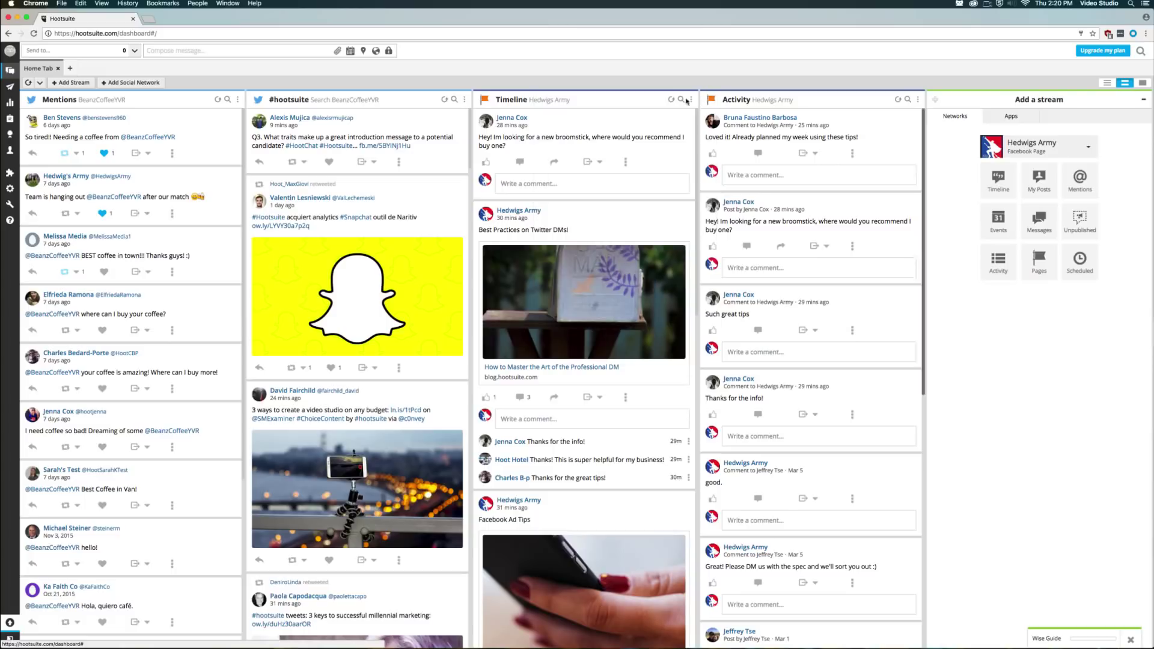
click(487, 162)
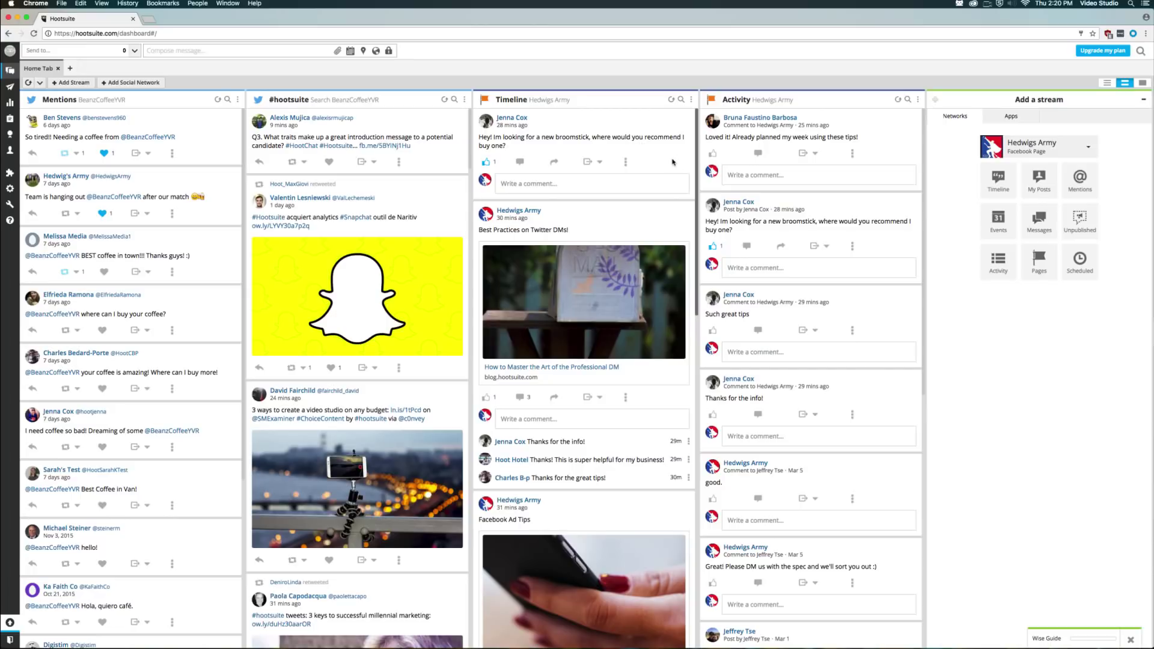
click(564, 183)
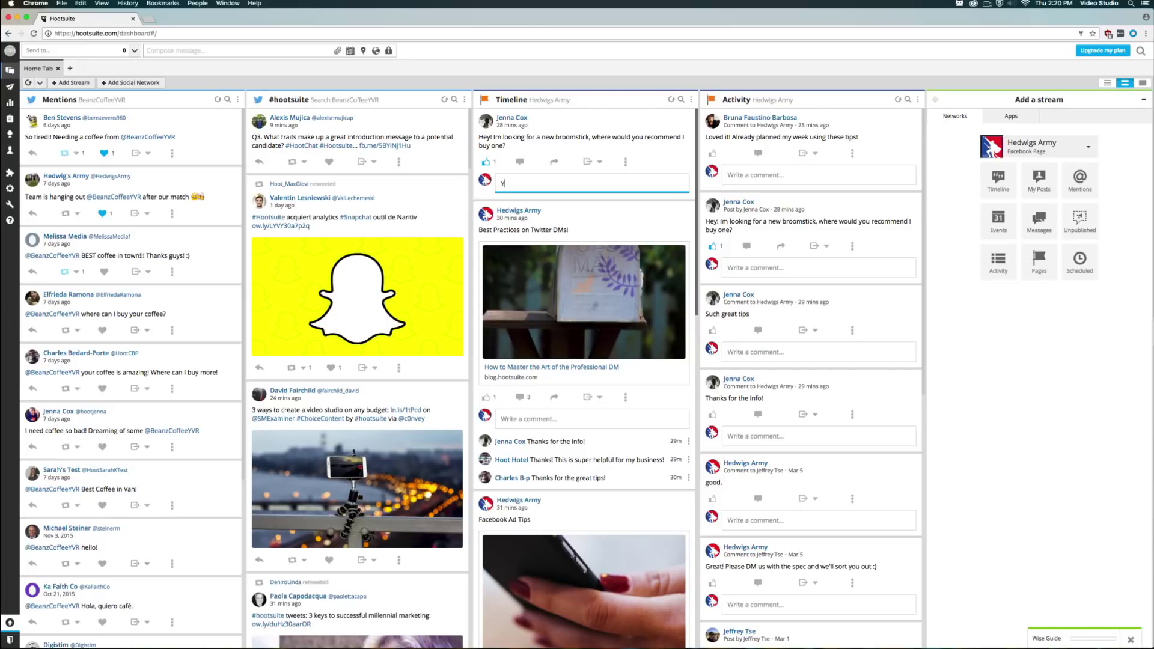
text(You can check out o)
text(ur website for more )
text(information)
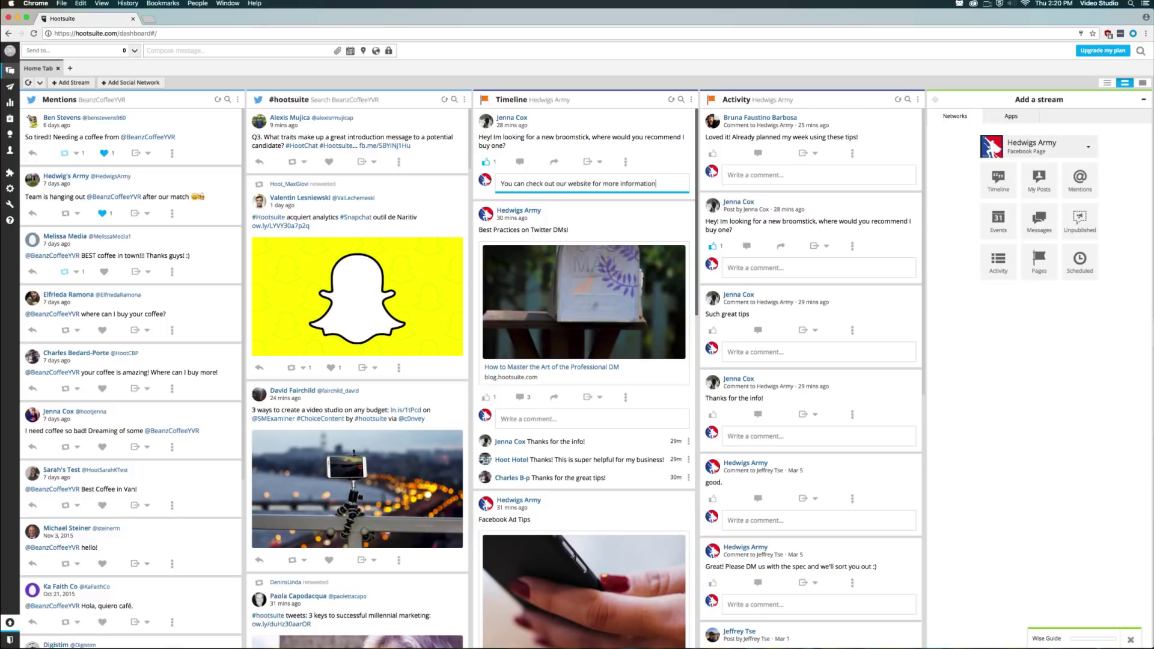
key(Return)
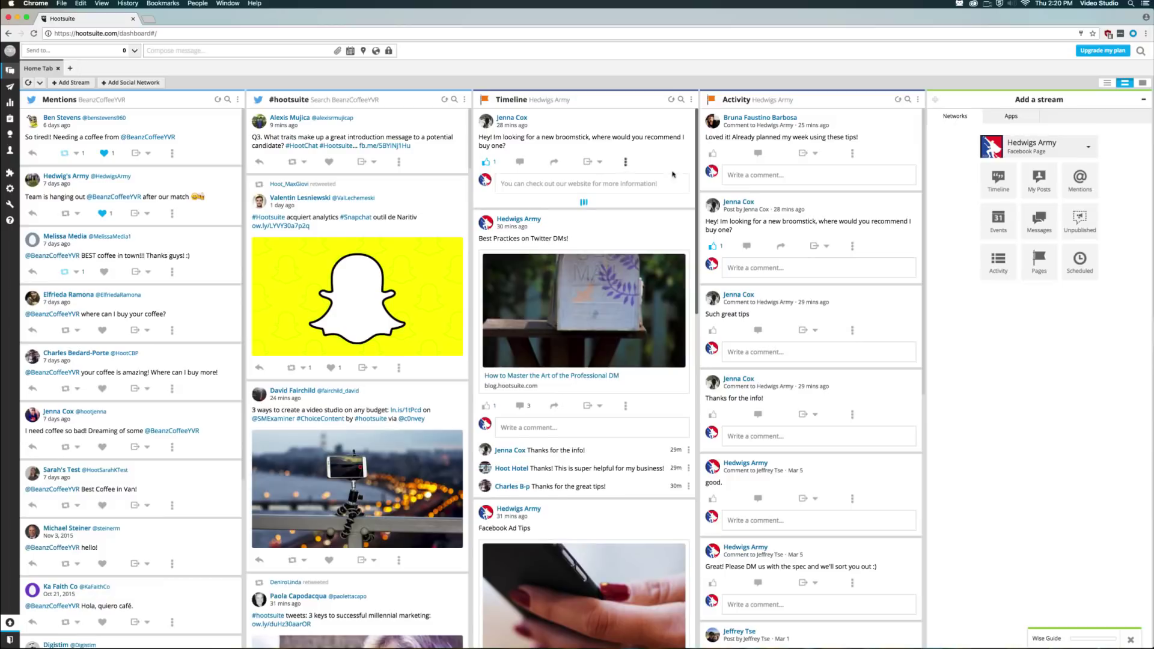
click(1045, 146)
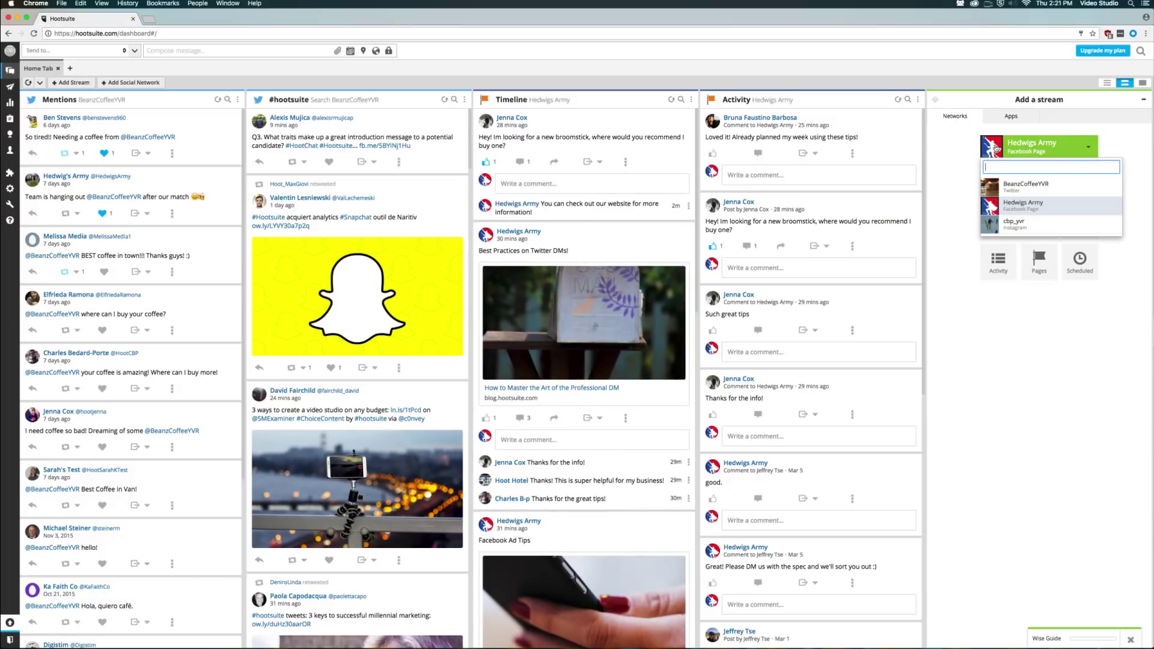
Add an Instagram #hootsuite hashtag stream and view the night-house photo's comments.
click(1022, 224)
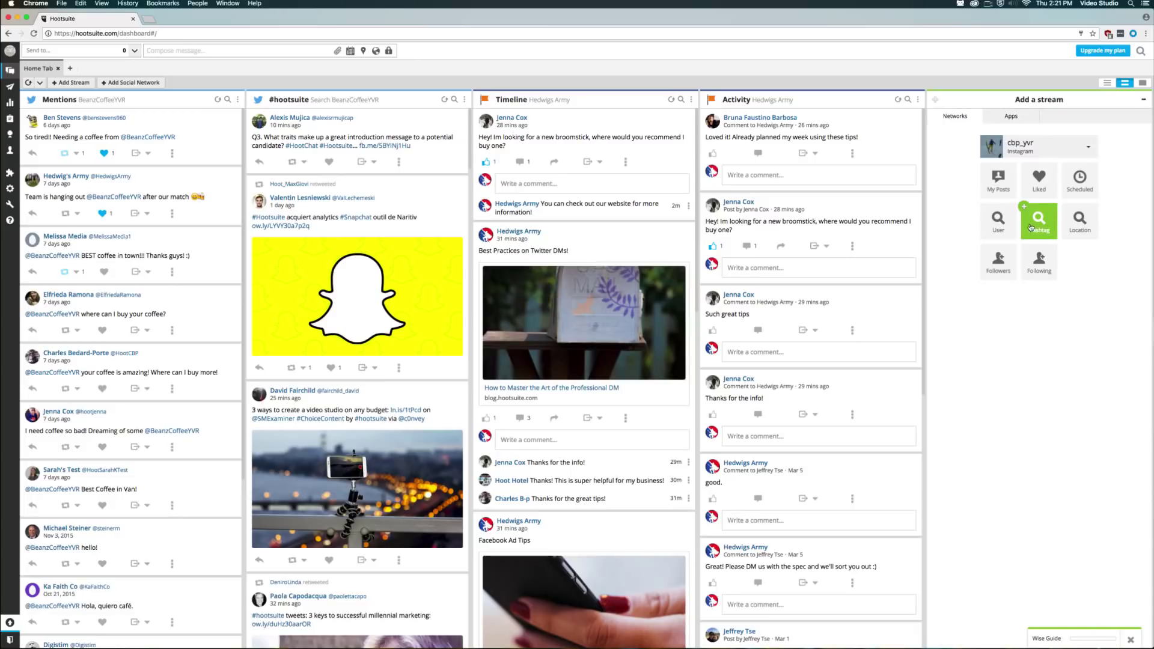
click(1039, 225)
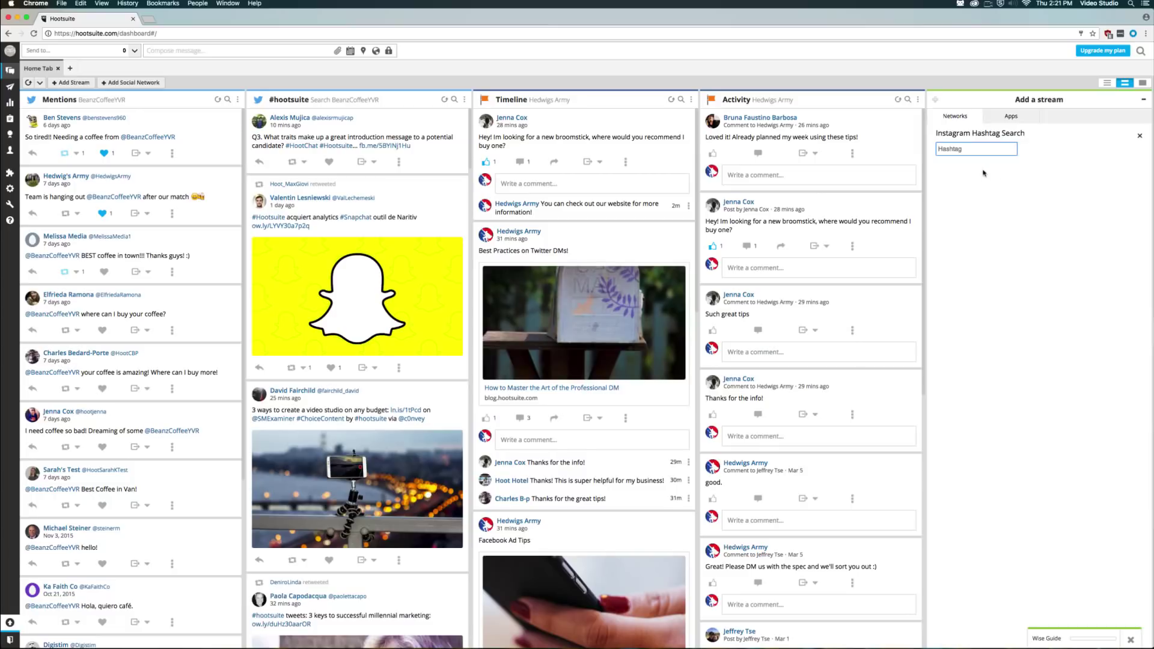
text(Hootsuite)
click(984, 174)
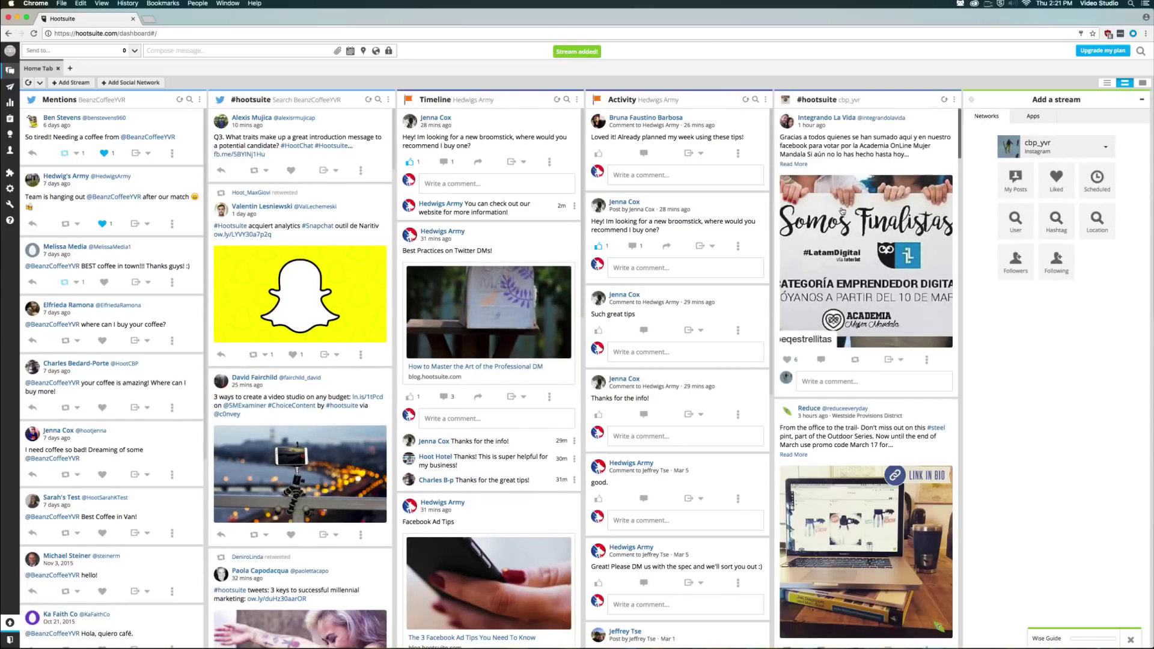
scroll(842, 210, down, 1)
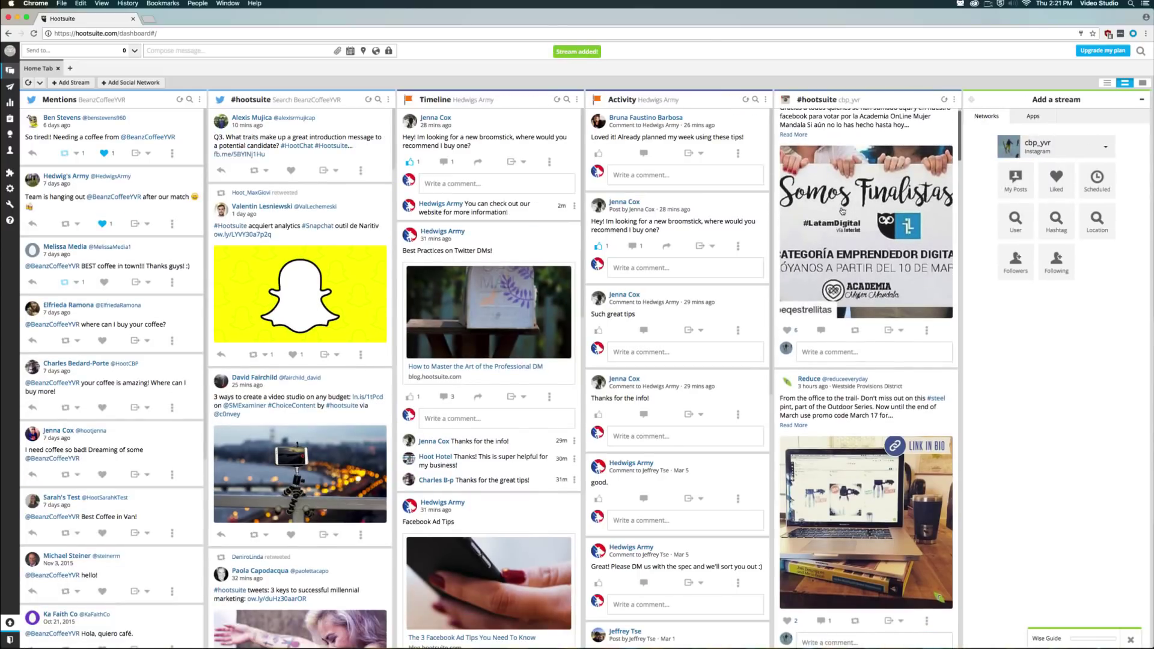
scroll(843, 210, down, 4)
scroll(843, 210, down, 4)
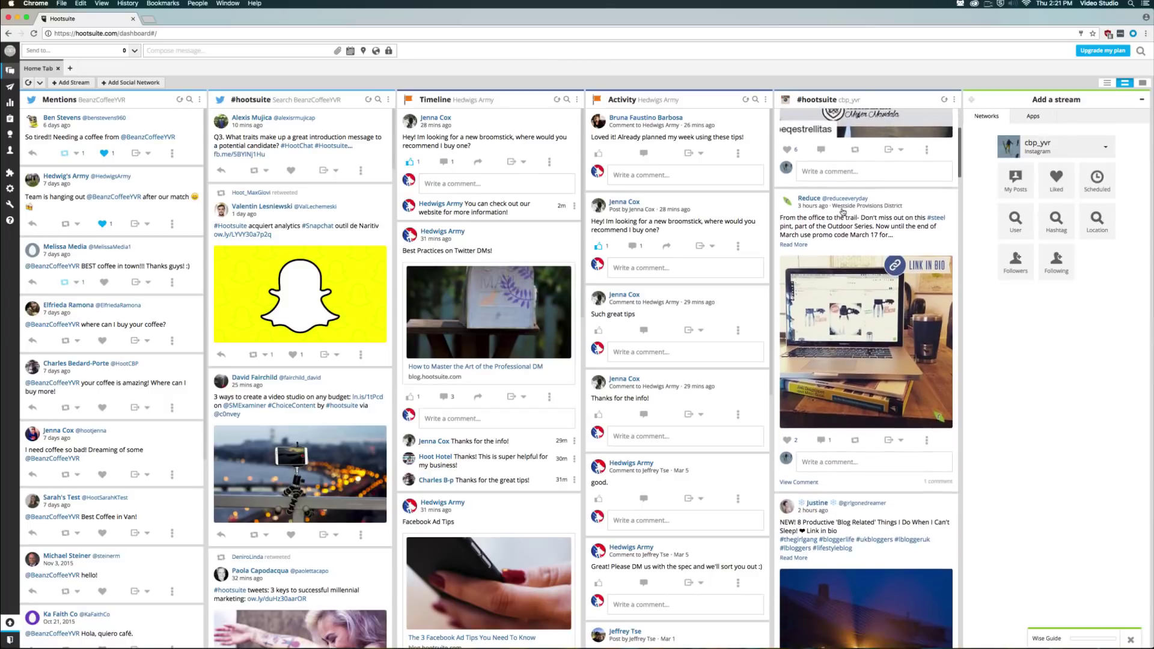
scroll(843, 210, down, 4)
scroll(843, 210, down, 4)
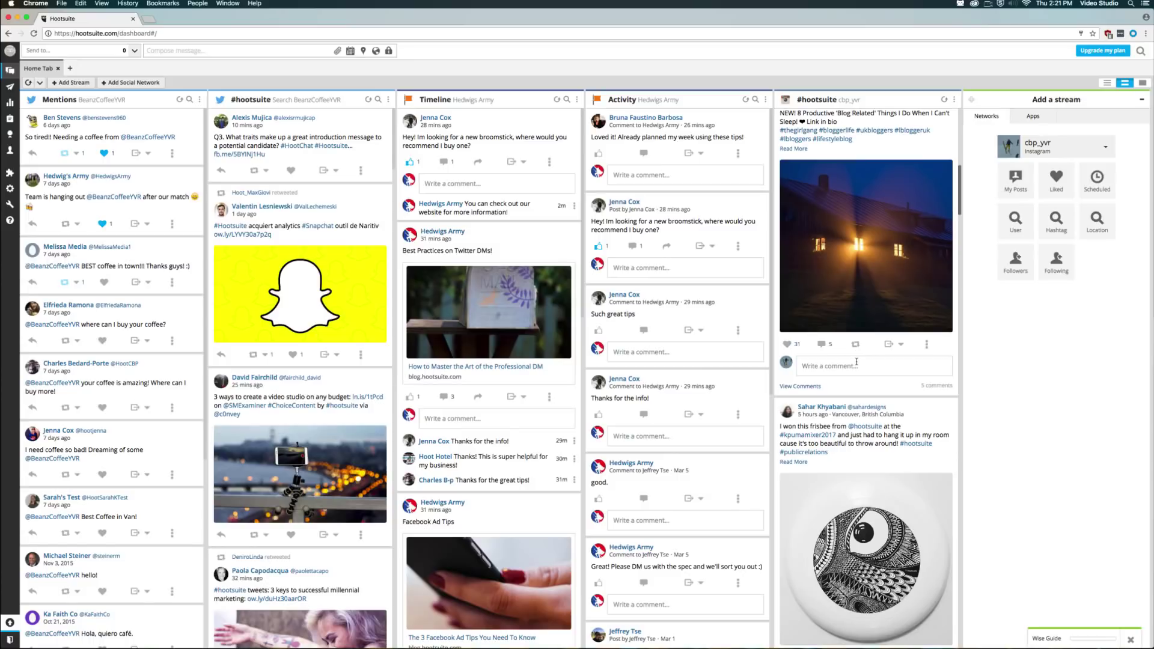
scroll(855, 362, down, 1)
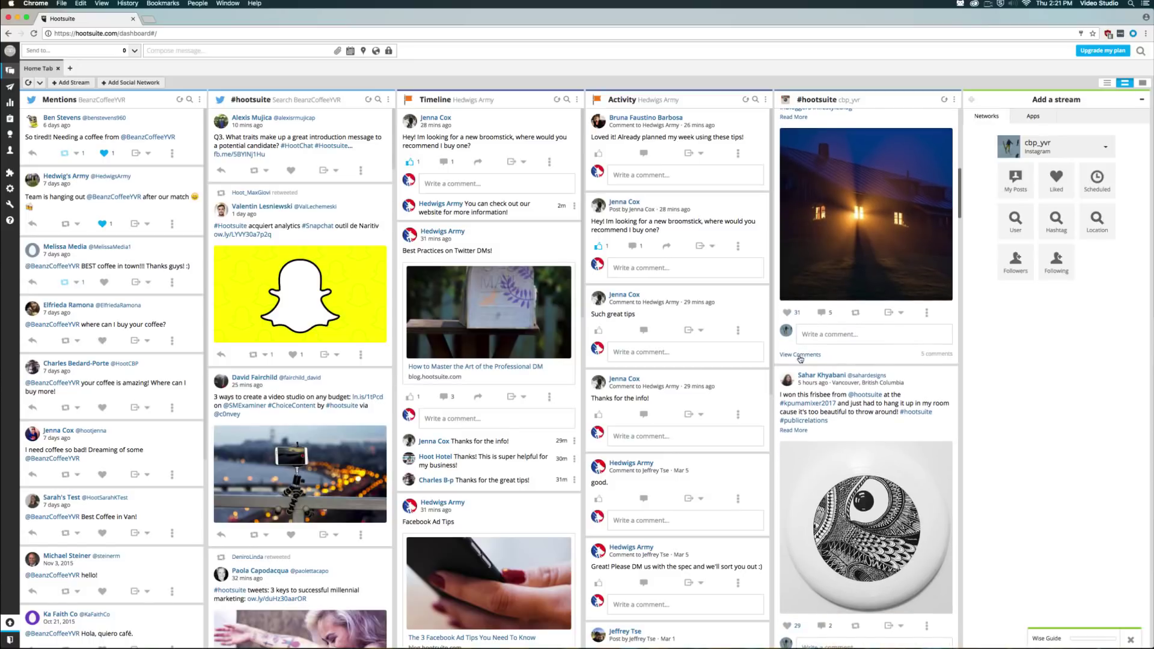
click(800, 356)
scroll(838, 355, up, 1)
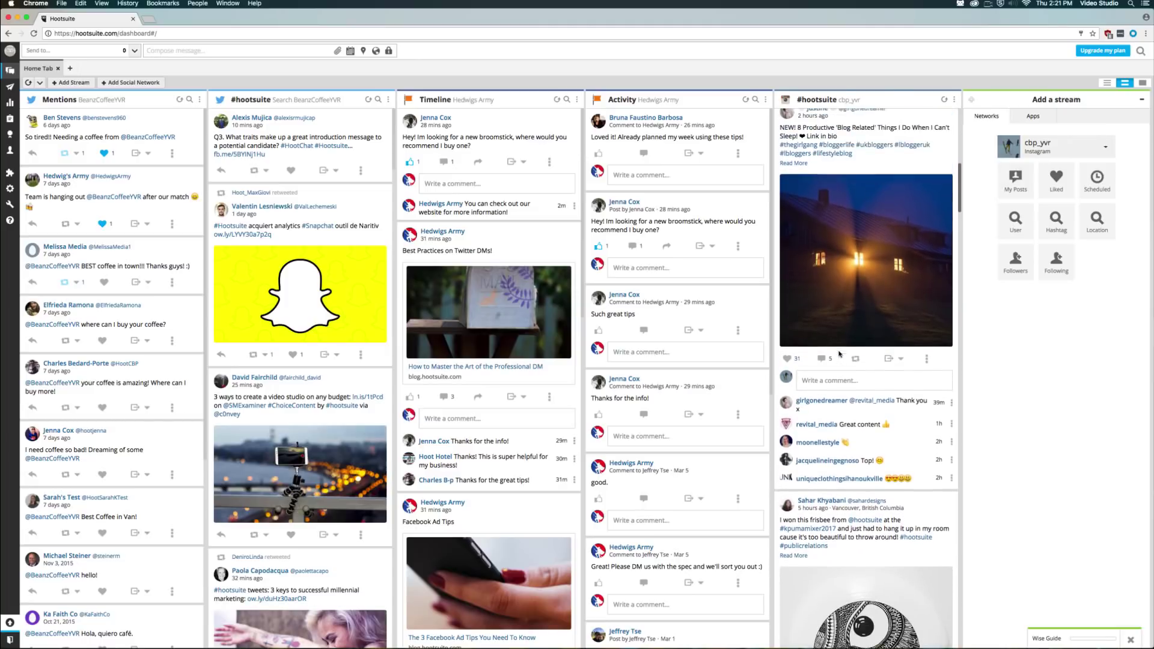
scroll(839, 354, up, 8)
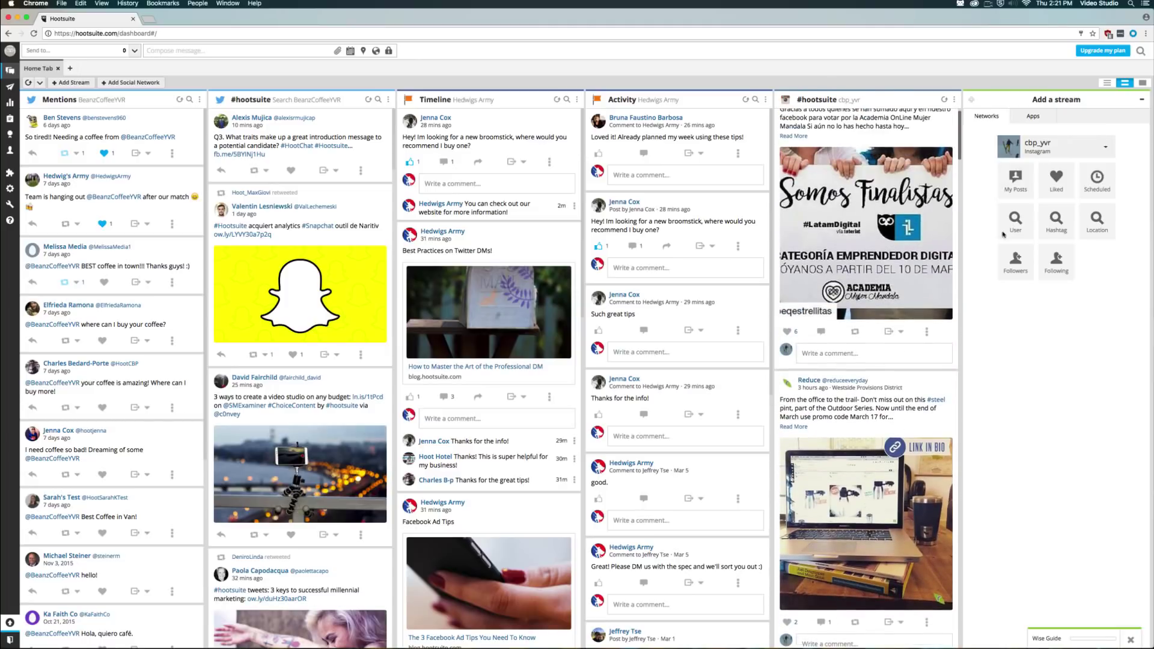
click(1142, 99)
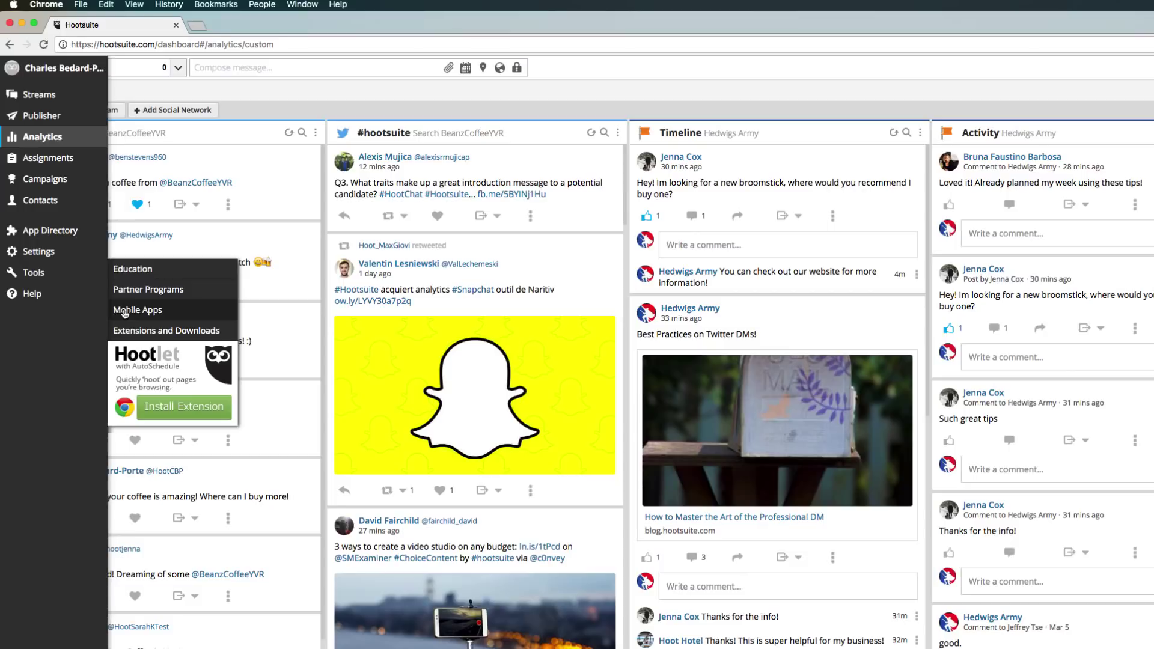
mouse_move(39, 252)
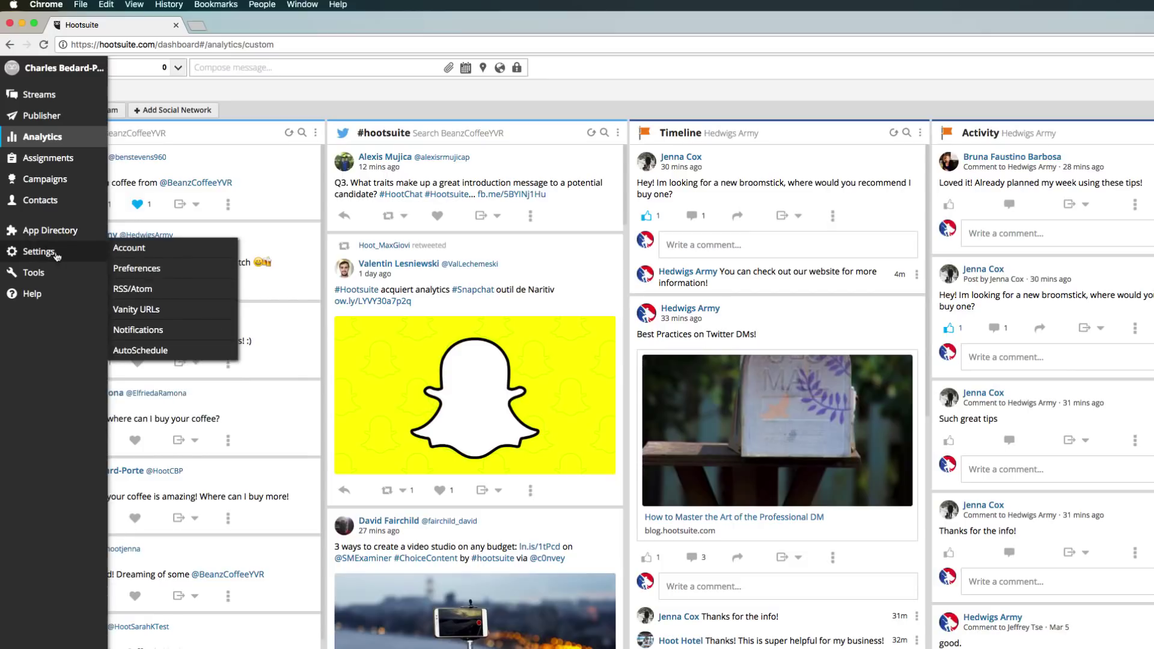
Open Account settings and keep the time zone at Canada/Vancouver.
click(63, 255)
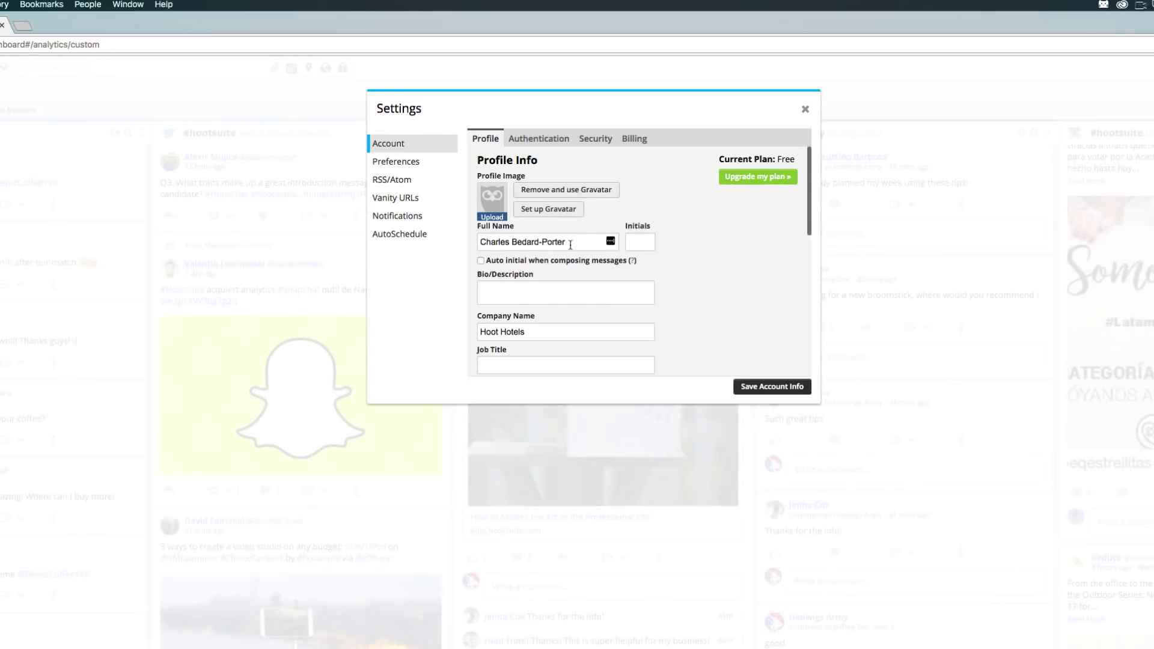
scroll(570, 244, down, 3)
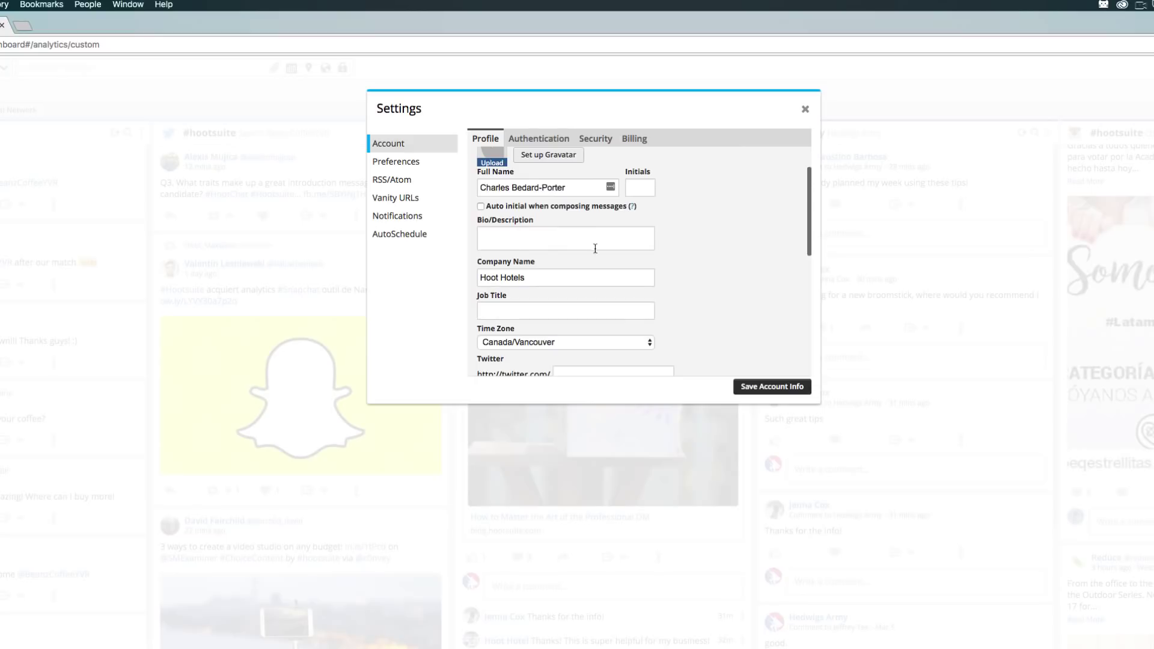
scroll(559, 266, down, 4)
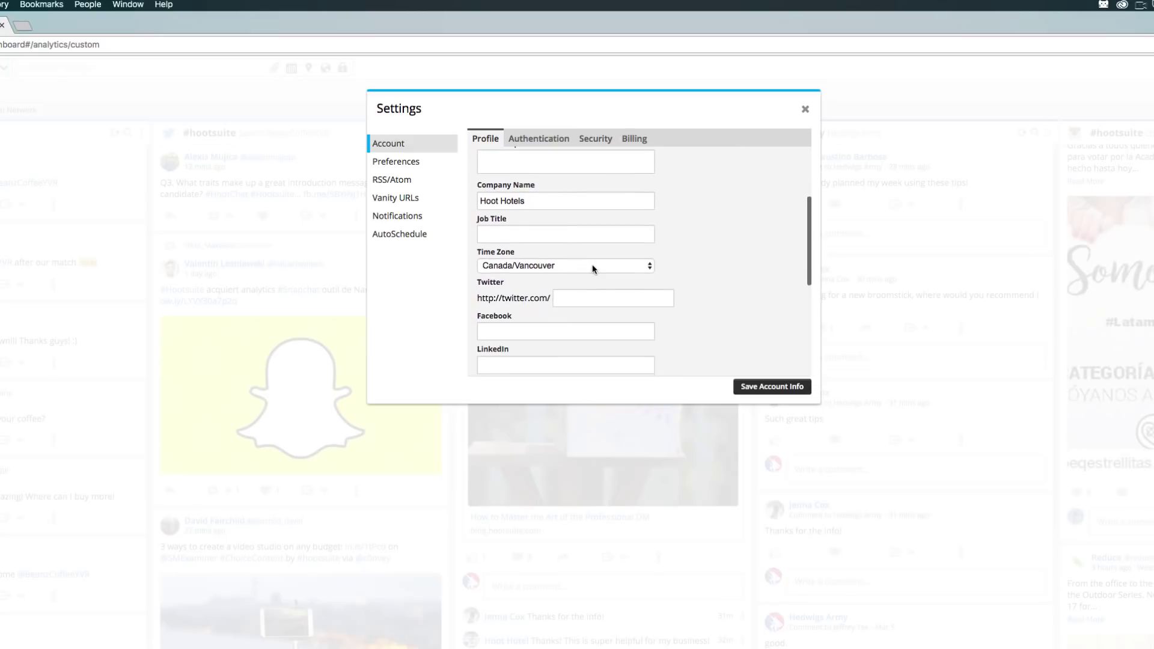
click(587, 265)
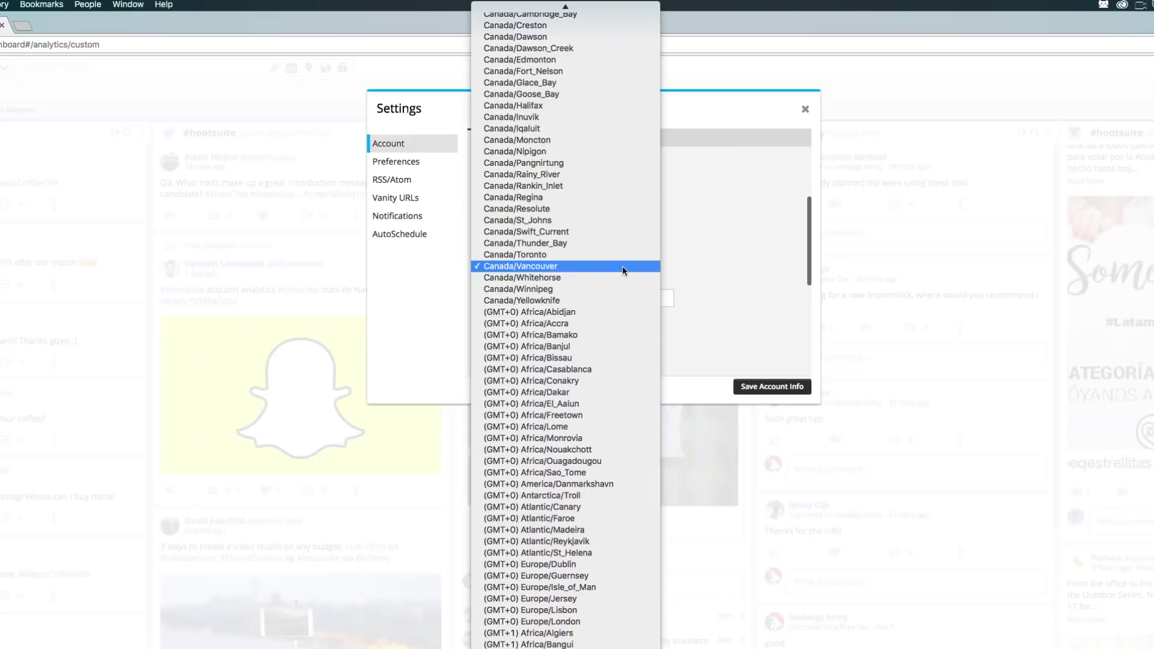
click(621, 265)
scroll(664, 271, down, 1)
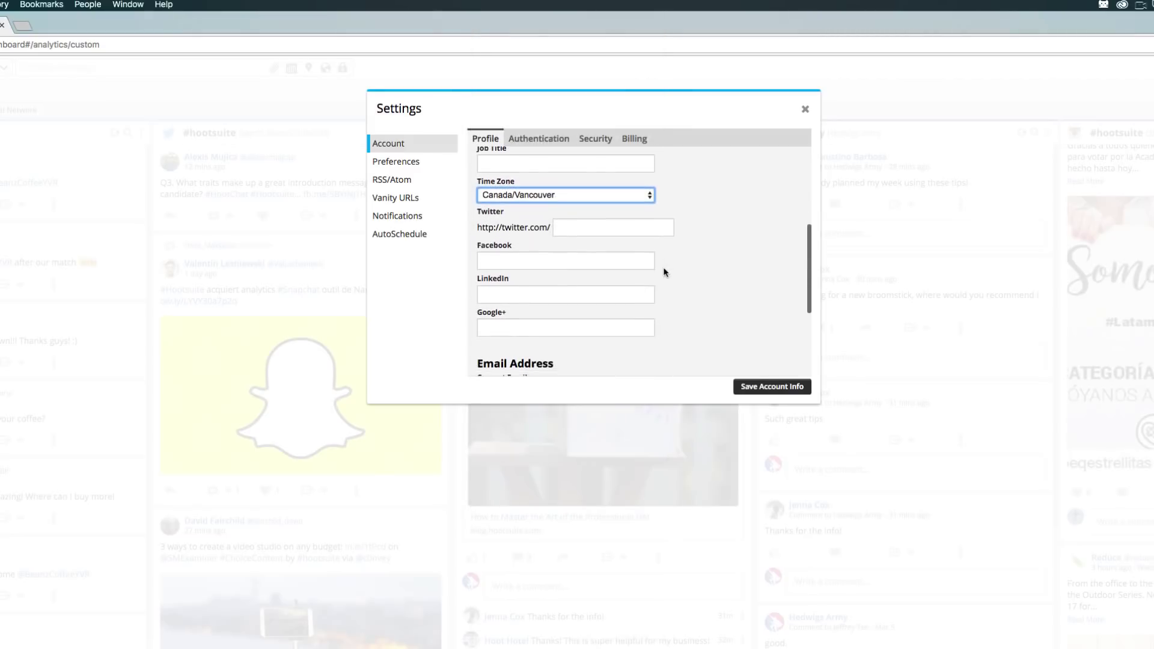
click(403, 166)
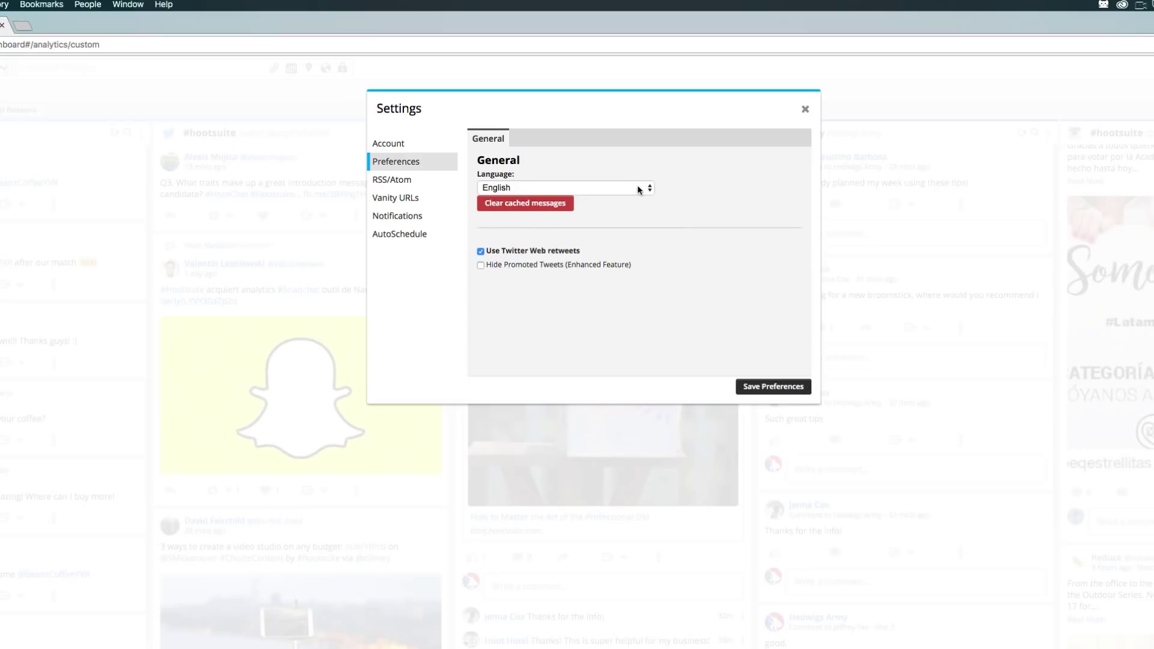
Keep English as the interface language and close the Settings window.
click(636, 188)
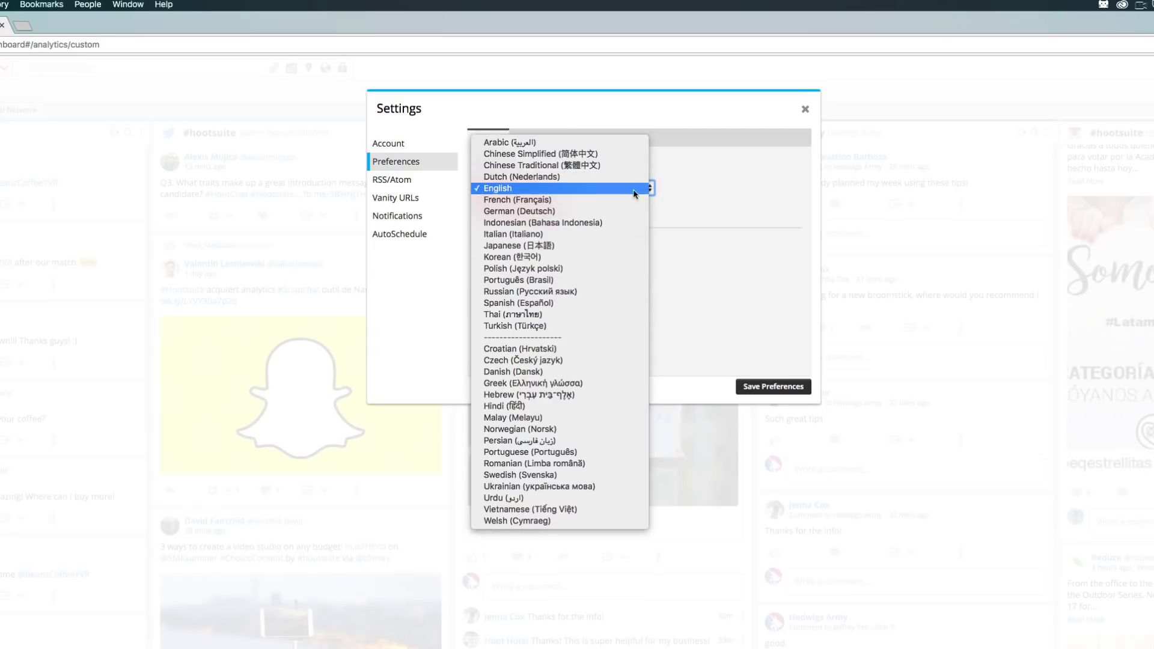
click(701, 179)
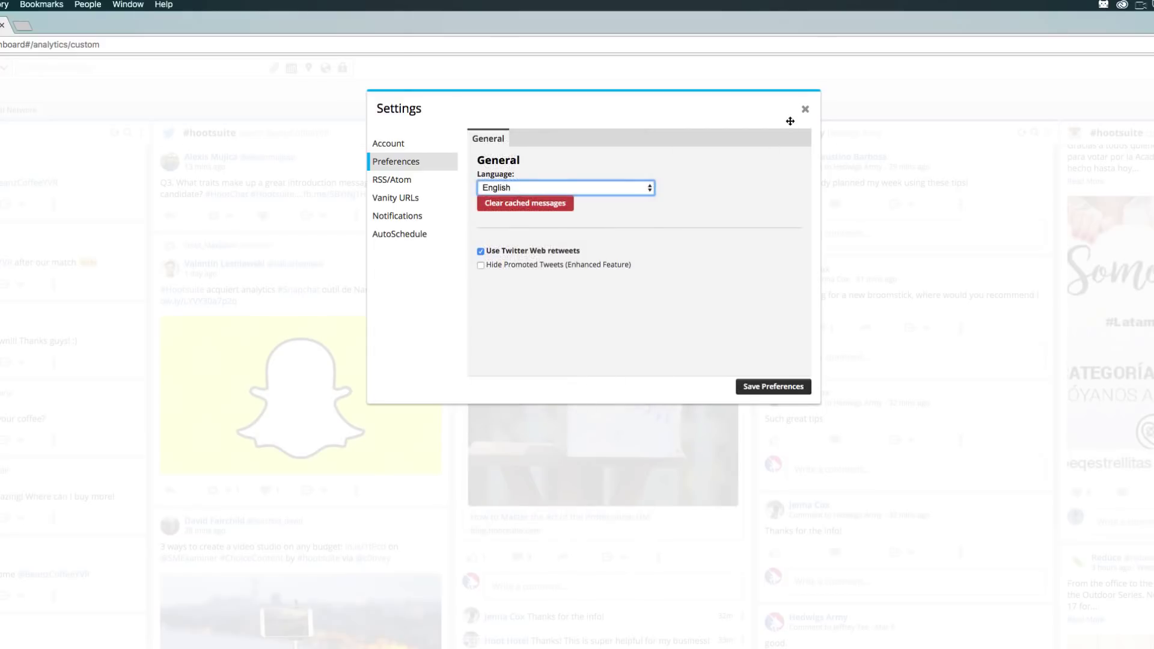
click(808, 112)
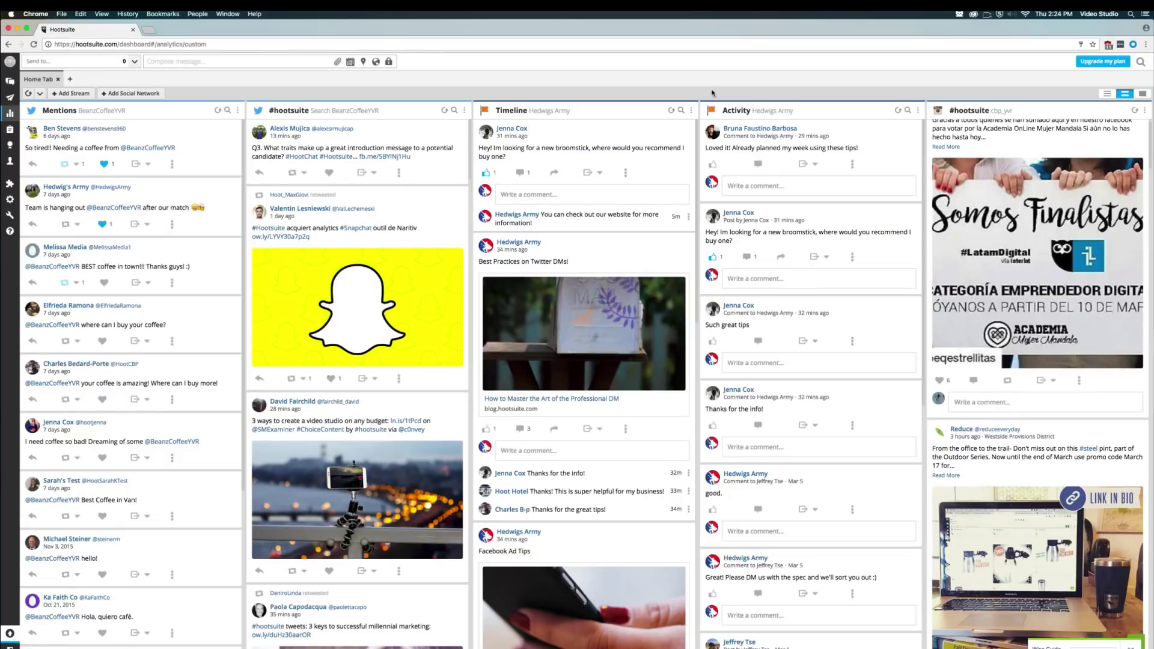